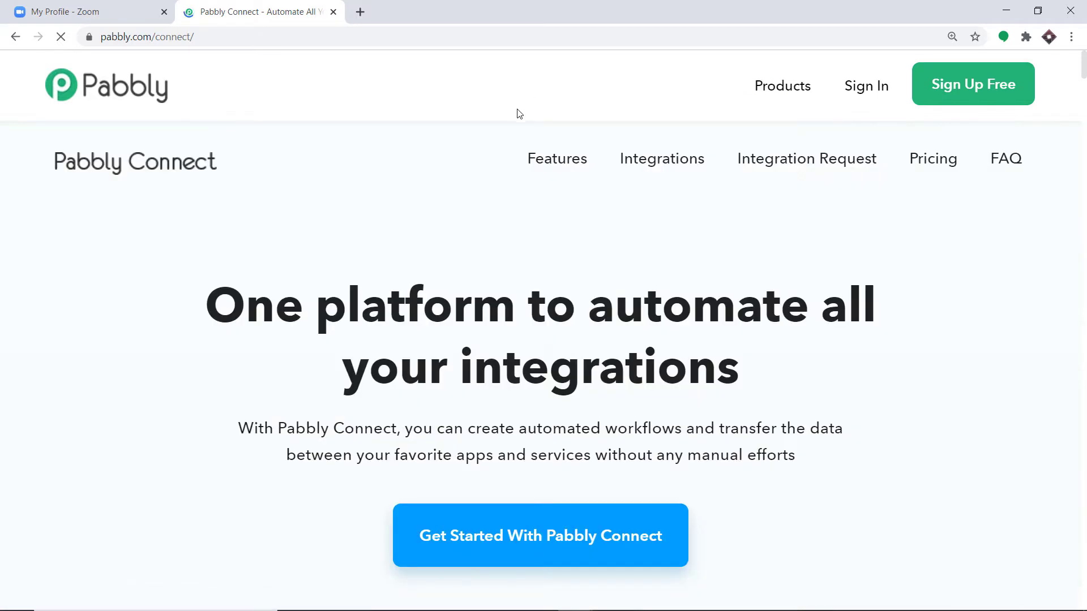
- Sign in to Pabbly and launch the Connect app from the All Apps page
{"action": "left_click", "coordinate": [863, 94]}
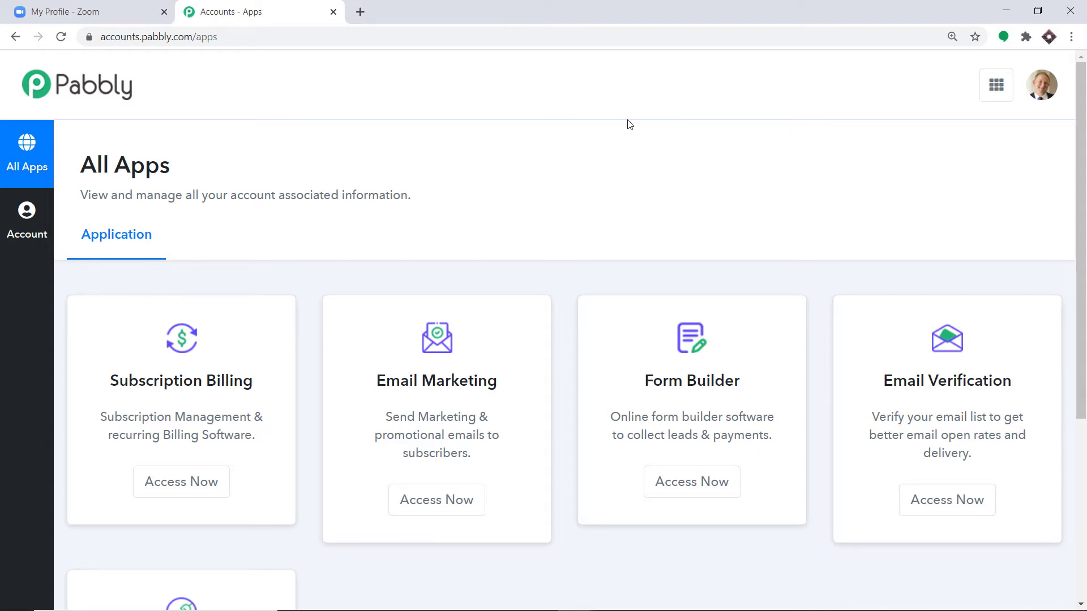
{"action": "scroll", "coordinate": [630, 124], "scroll_direction": "down", "scroll_amount": 5}
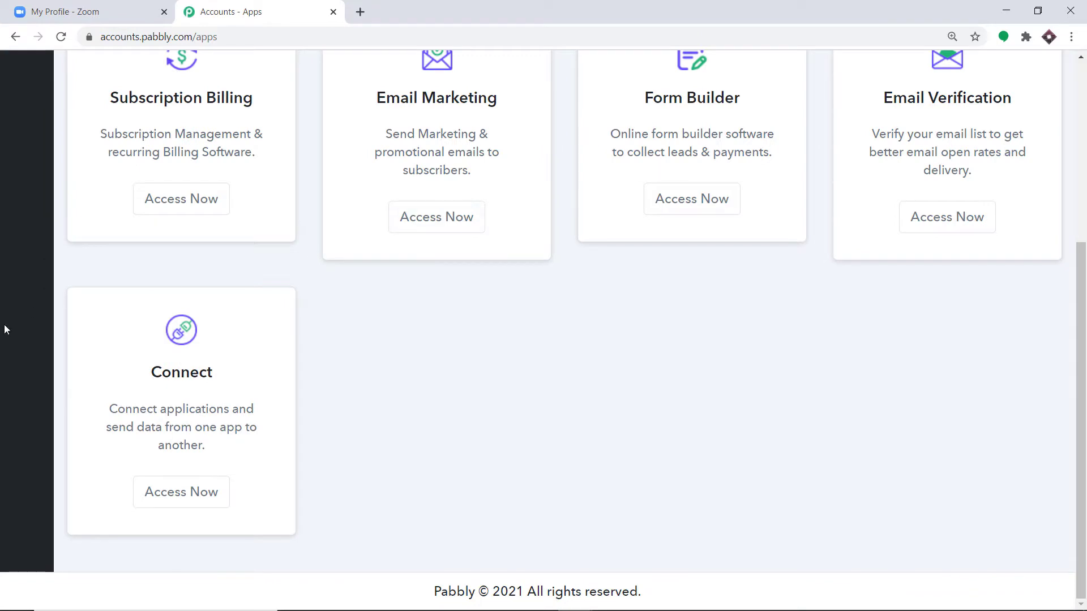
{"action": "left_click", "coordinate": [179, 491]}
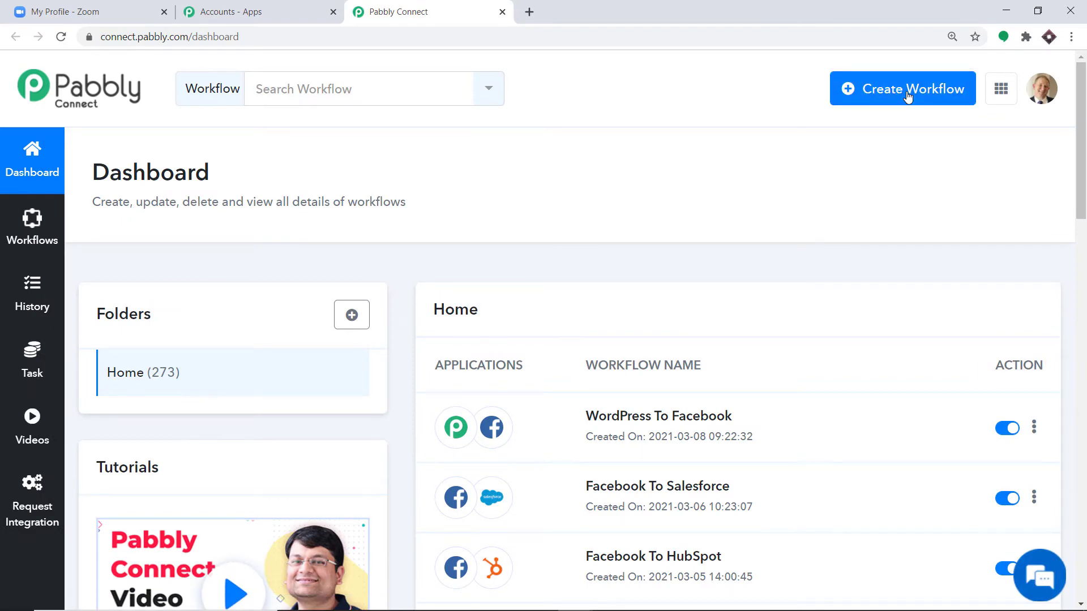
- Create a new workflow named 'Zoom Integration'
{"action": "left_click", "coordinate": [908, 97]}
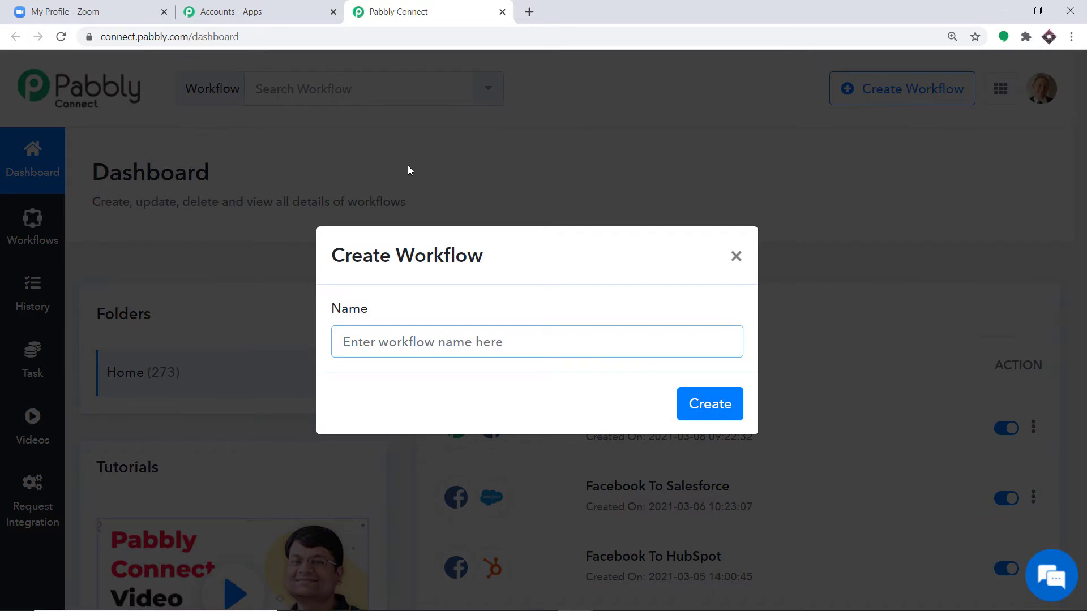
{"action": "type", "text": "Z"}
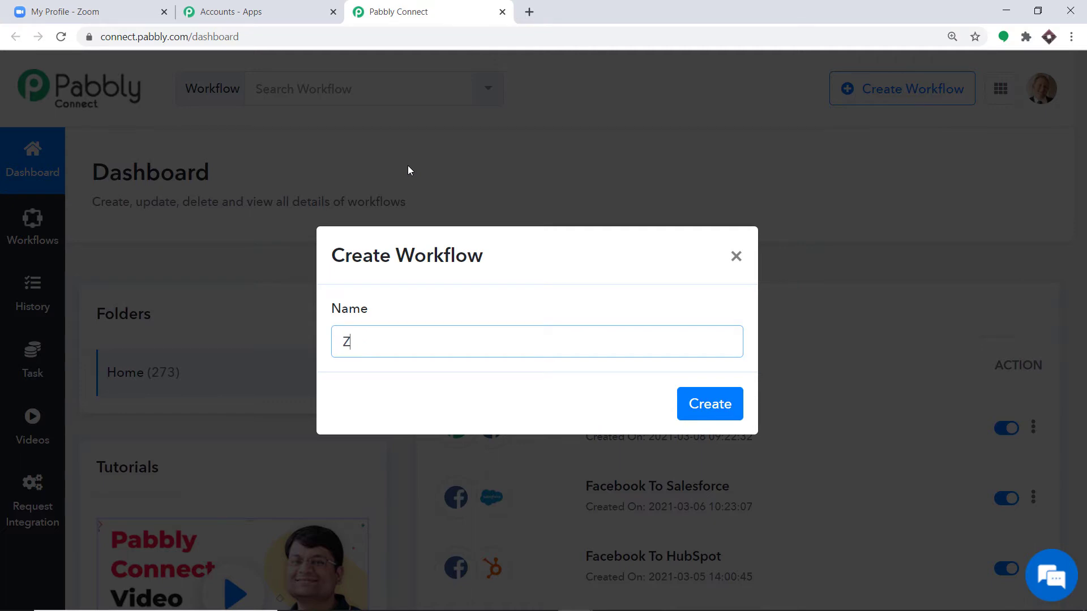
{"action": "type", "text": "oom Integration"}
{"action": "left_click", "coordinate": [698, 405]}
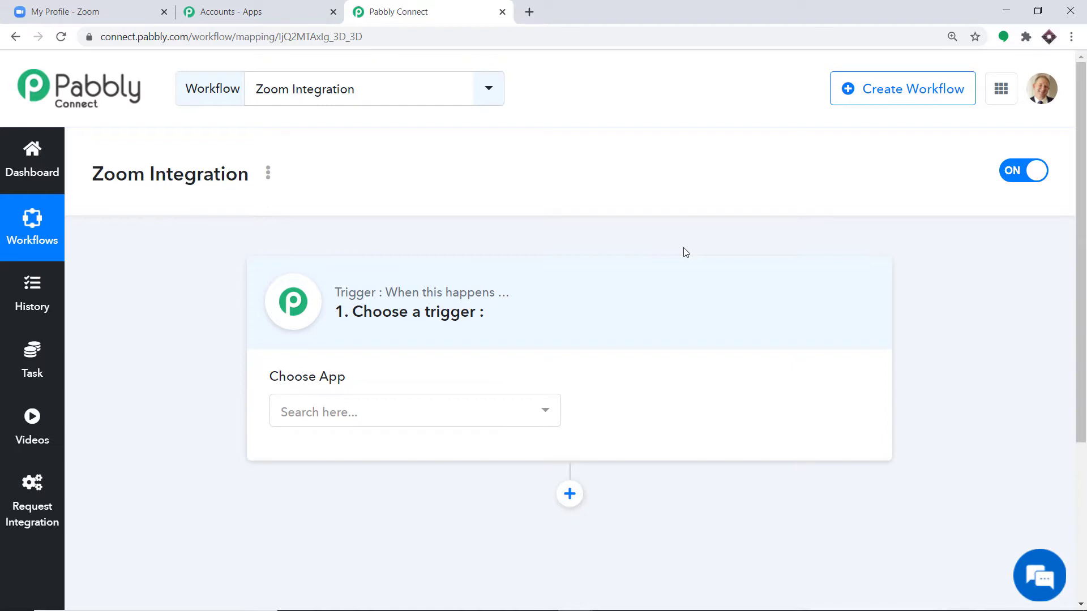
- Set the trigger to Zoom's Configure Webhooks event, then return to the Zoom profile tab
{"action": "left_click", "coordinate": [400, 409]}
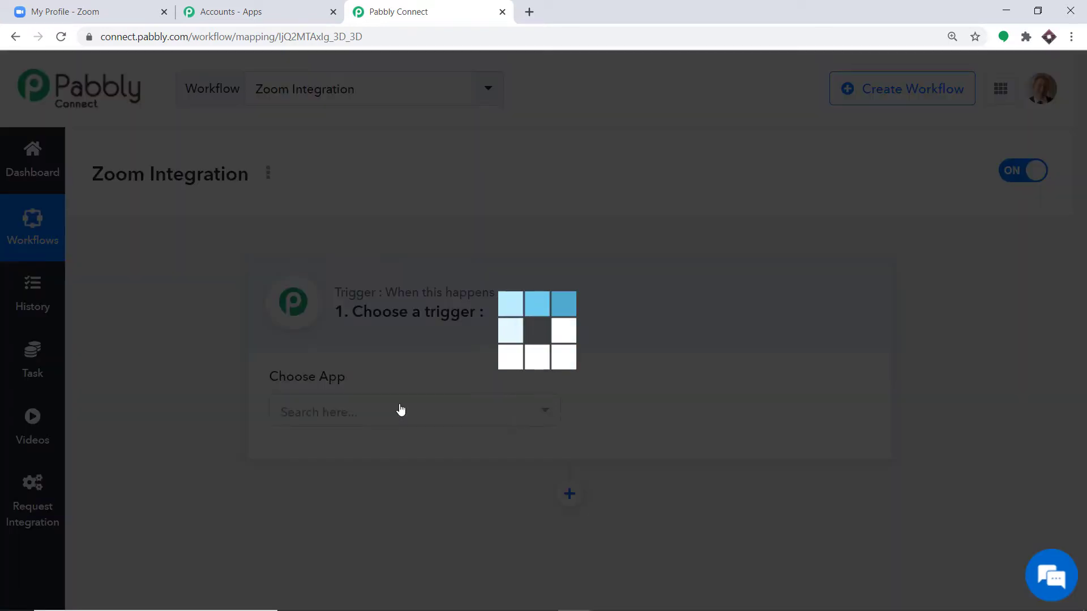
{"action": "type", "text": "zoom"}
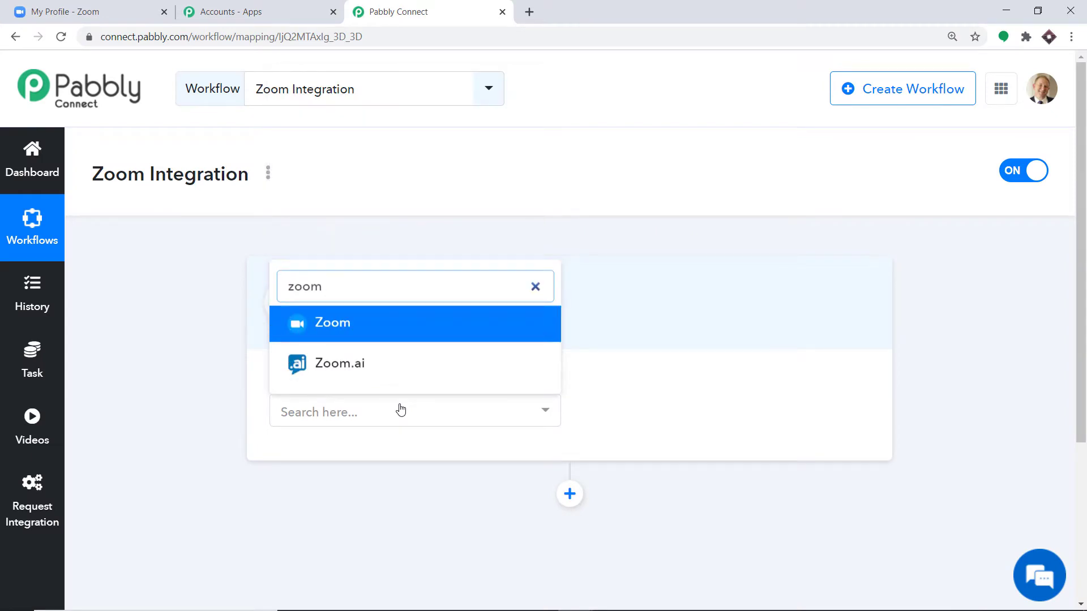
{"action": "left_click", "coordinate": [382, 326]}
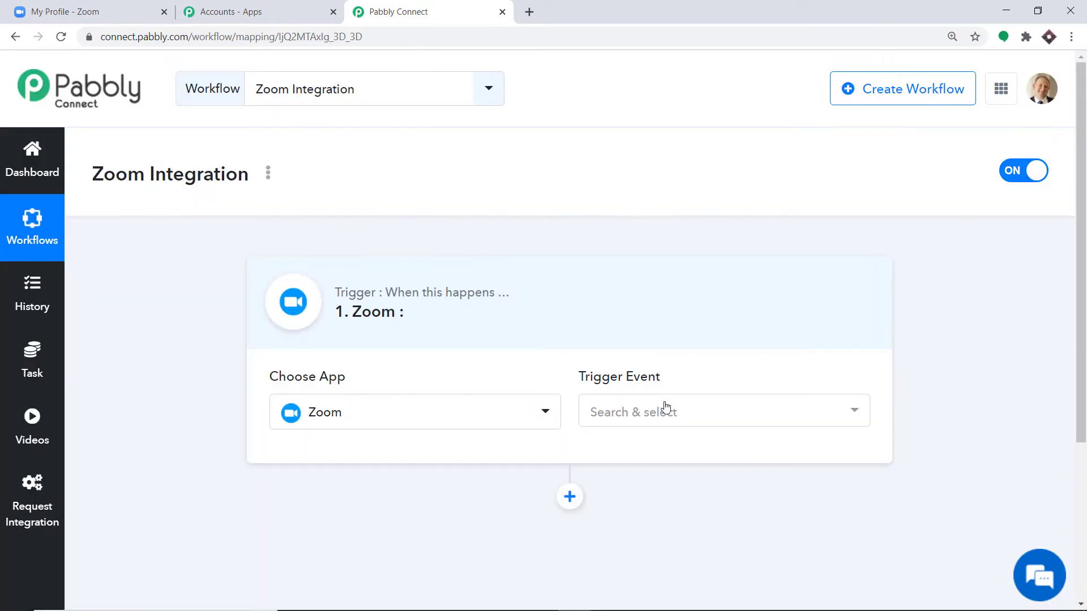
{"action": "left_click", "coordinate": [666, 407]}
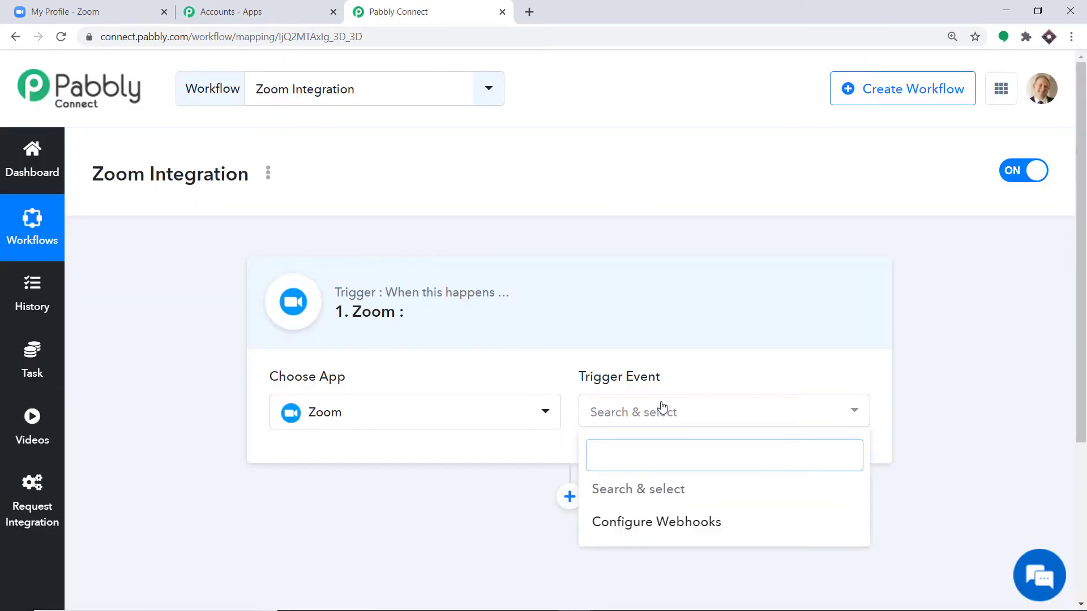
{"action": "left_click", "coordinate": [630, 521]}
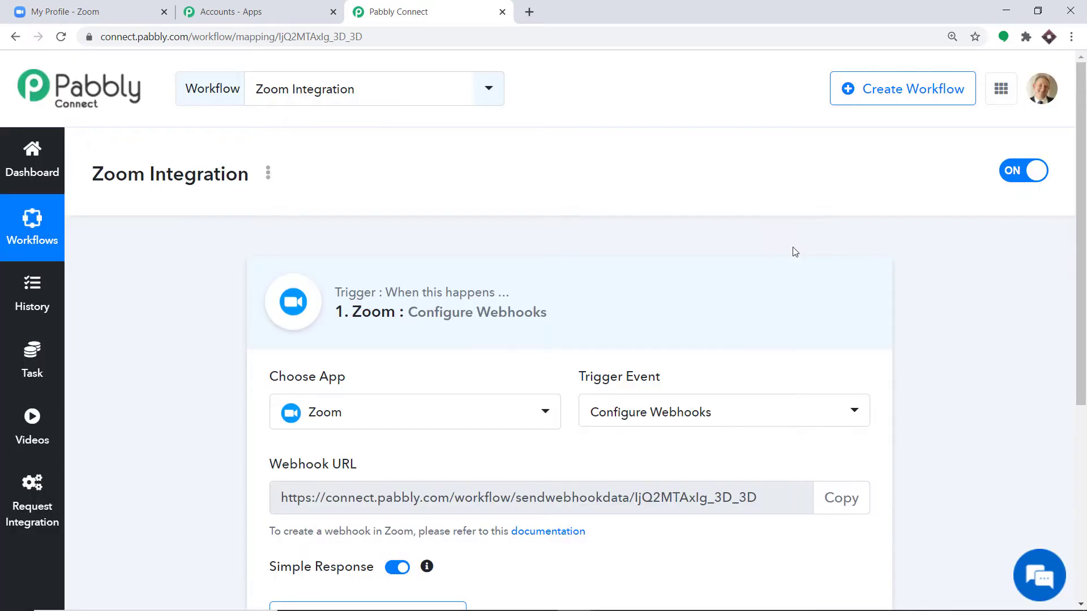
{"action": "scroll", "coordinate": [775, 267], "scroll_direction": "down", "scroll_amount": 2}
{"action": "scroll", "coordinate": [776, 266], "scroll_direction": "down", "scroll_amount": 1}
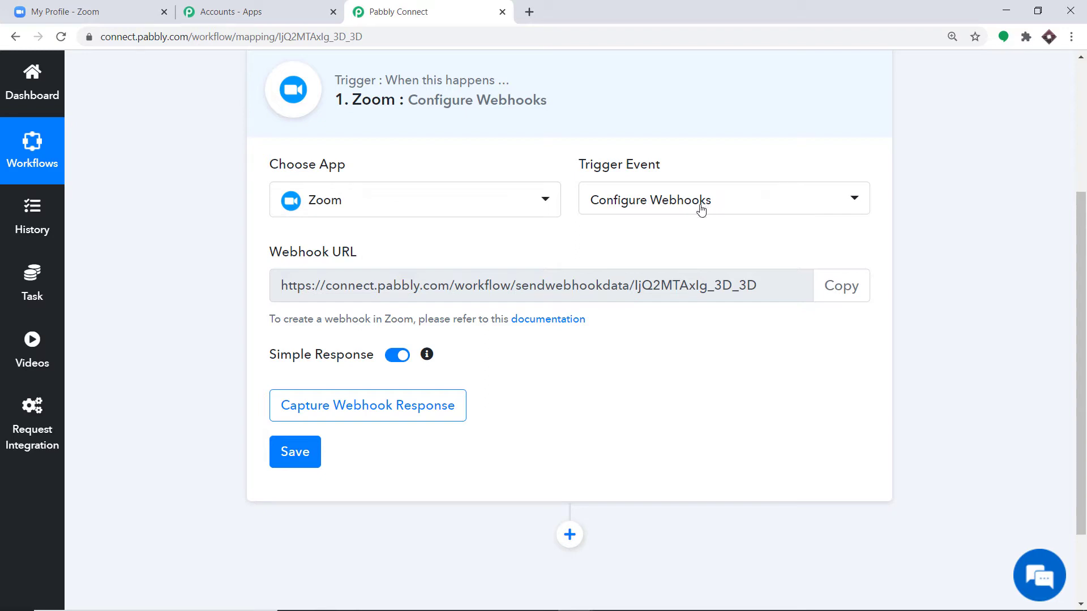
{"action": "scroll", "coordinate": [602, 249], "scroll_direction": "up", "scroll_amount": 1}
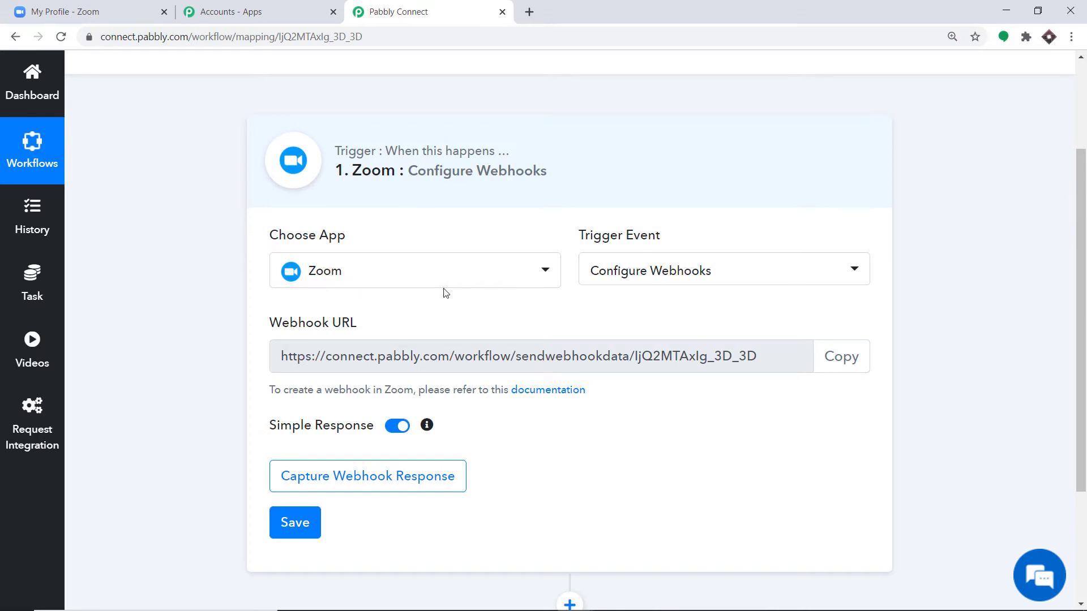
{"action": "left_click", "coordinate": [63, 5]}
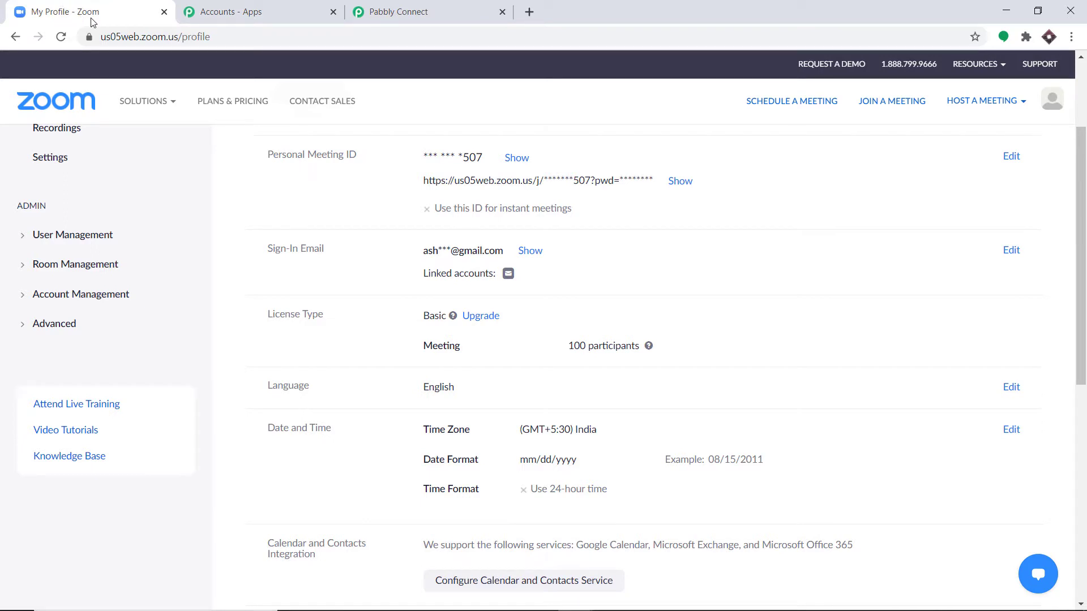
- Reach the Zoom App Marketplace via Advanced > Integration and agree to its Terms of Use
{"action": "left_click", "coordinate": [55, 325]}
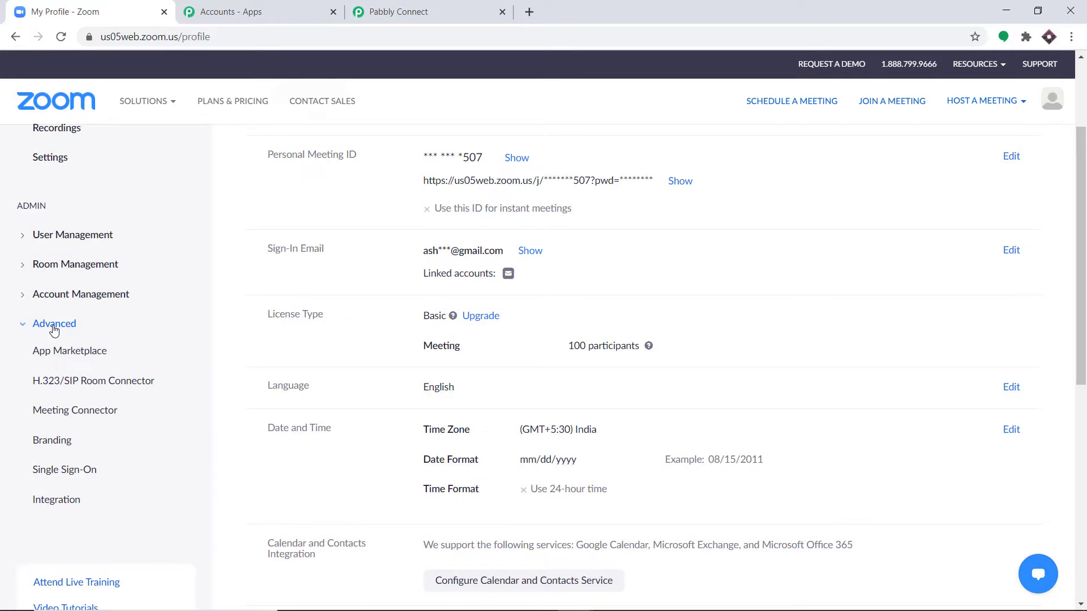
{"action": "left_click", "coordinate": [48, 504]}
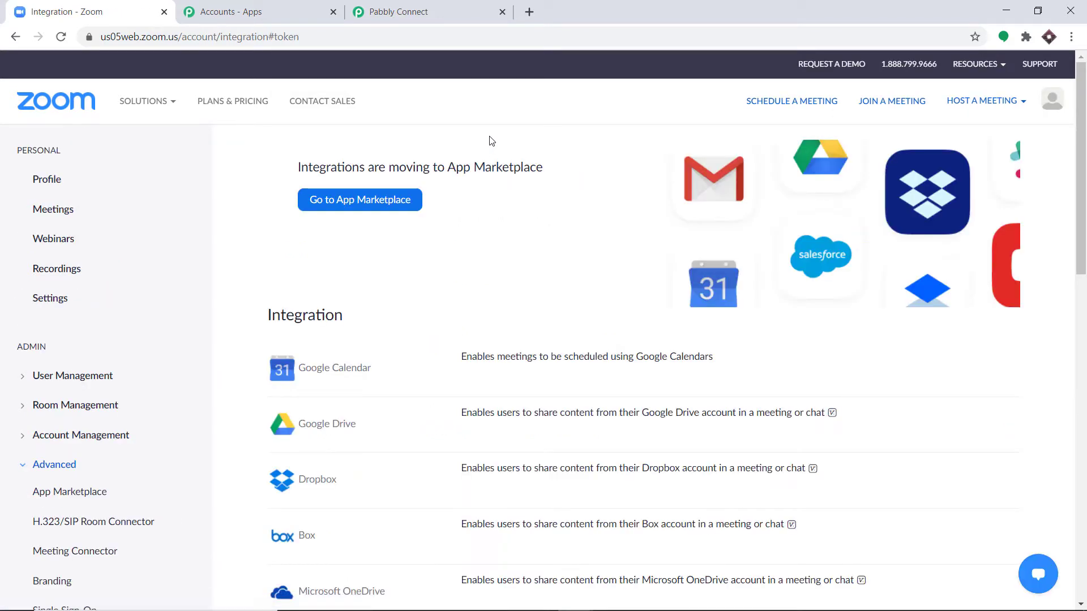
{"action": "left_click", "coordinate": [340, 209]}
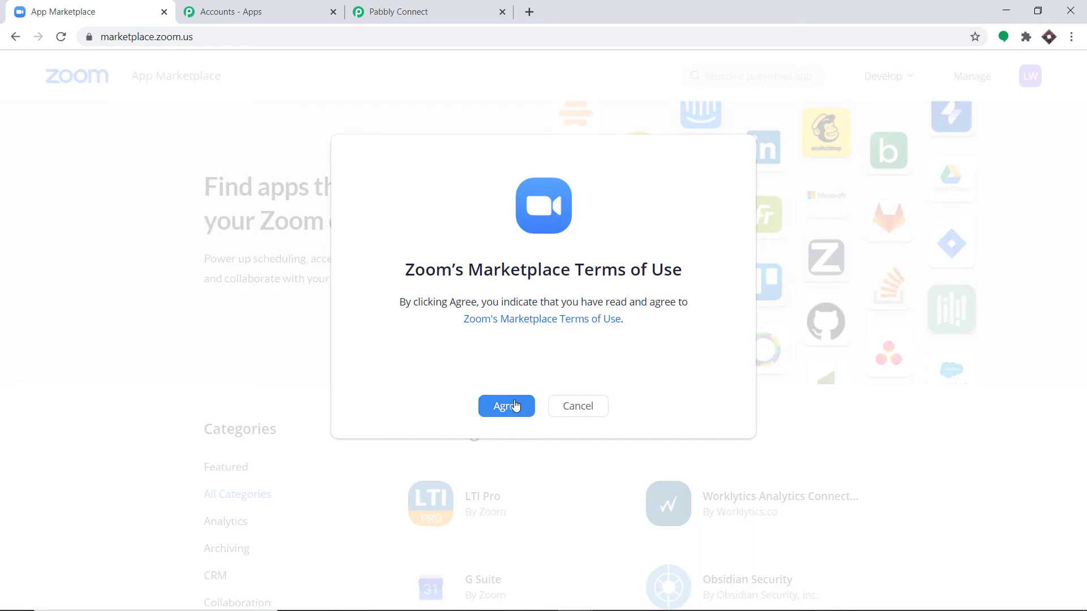
{"action": "left_click", "coordinate": [515, 407]}
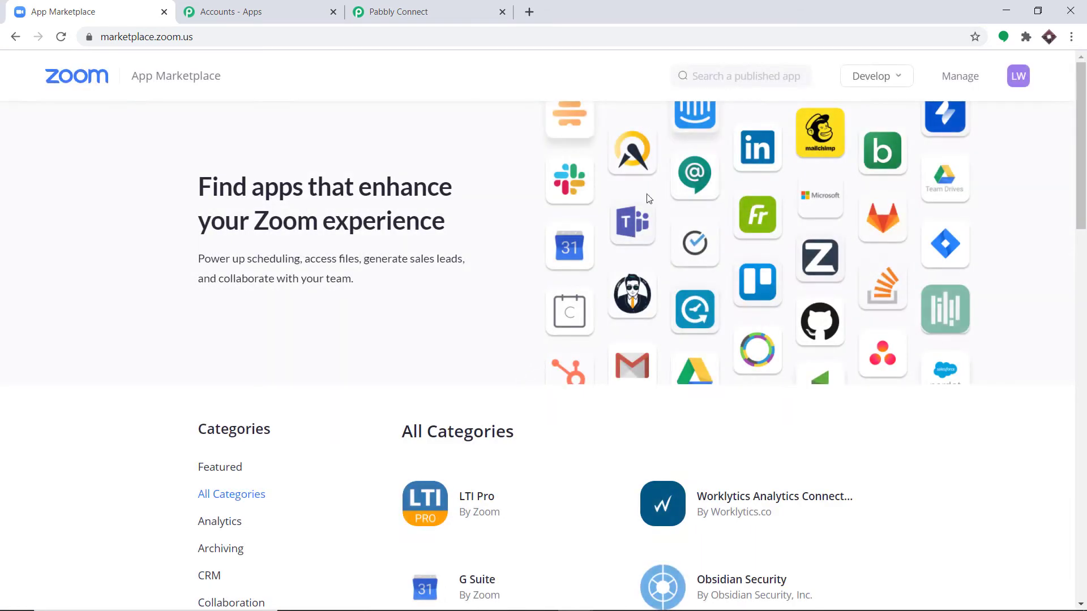
{"action": "mouse_move", "coordinate": [888, 79]}
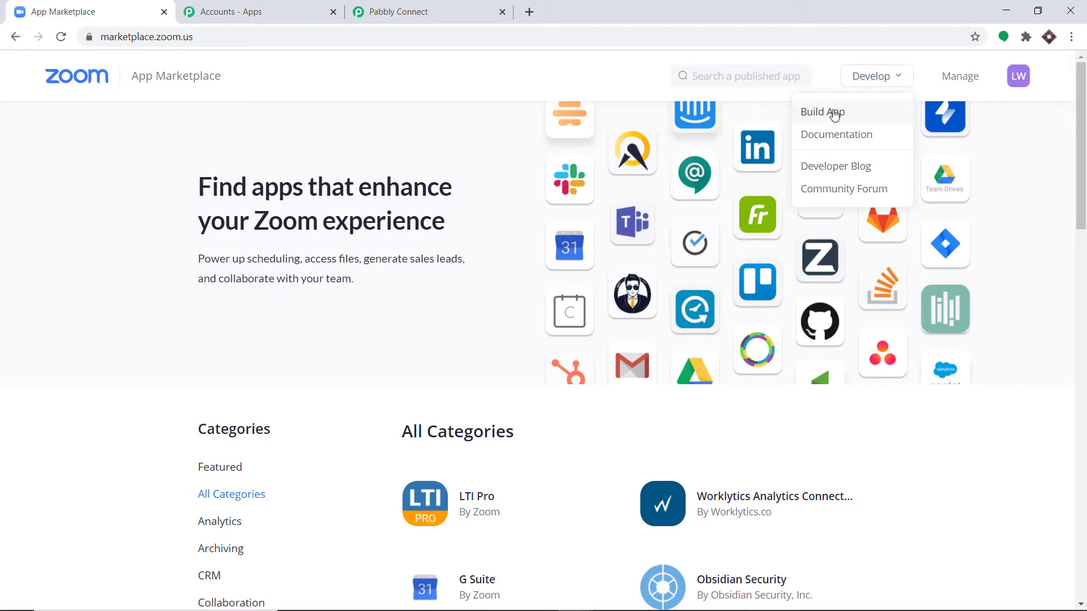
- Build a new JWT app named 'ZOOM 1' after accepting the API License terms
{"action": "left_click", "coordinate": [862, 118]}
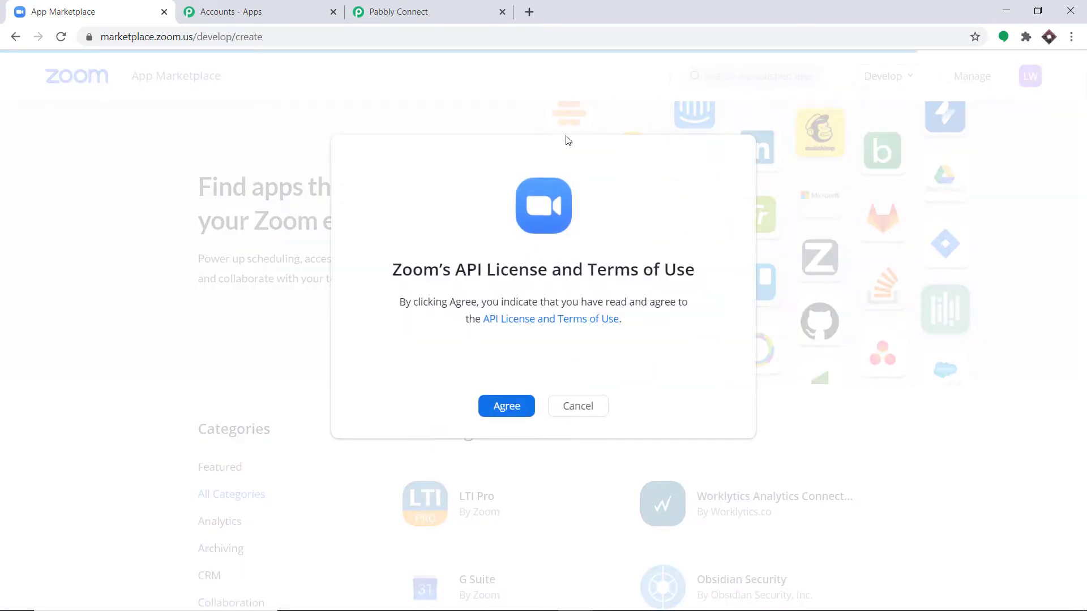
{"action": "left_click", "coordinate": [516, 403]}
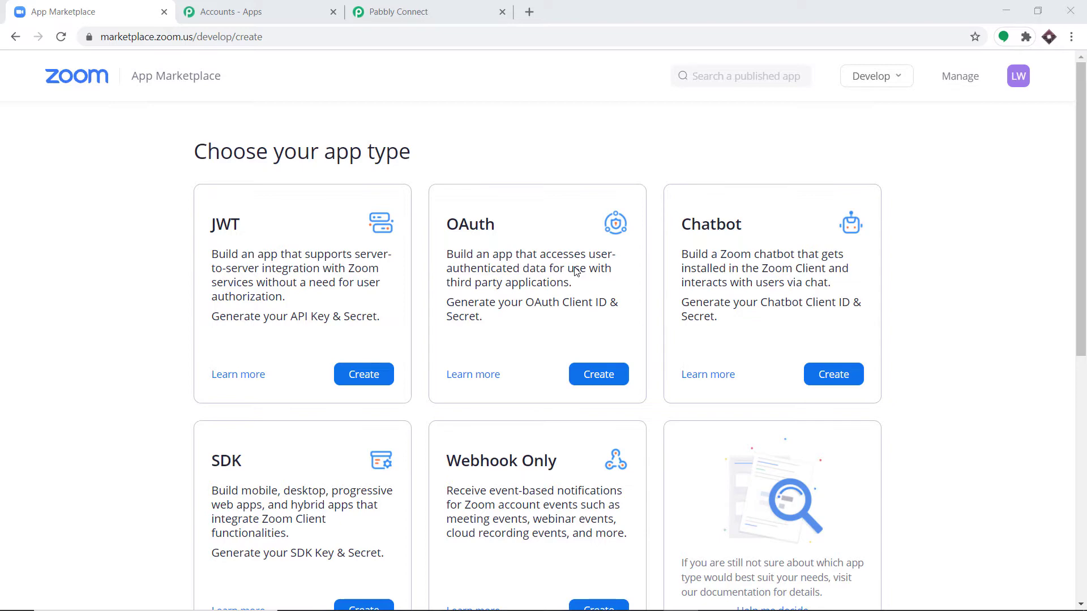
{"action": "left_click", "coordinate": [351, 380]}
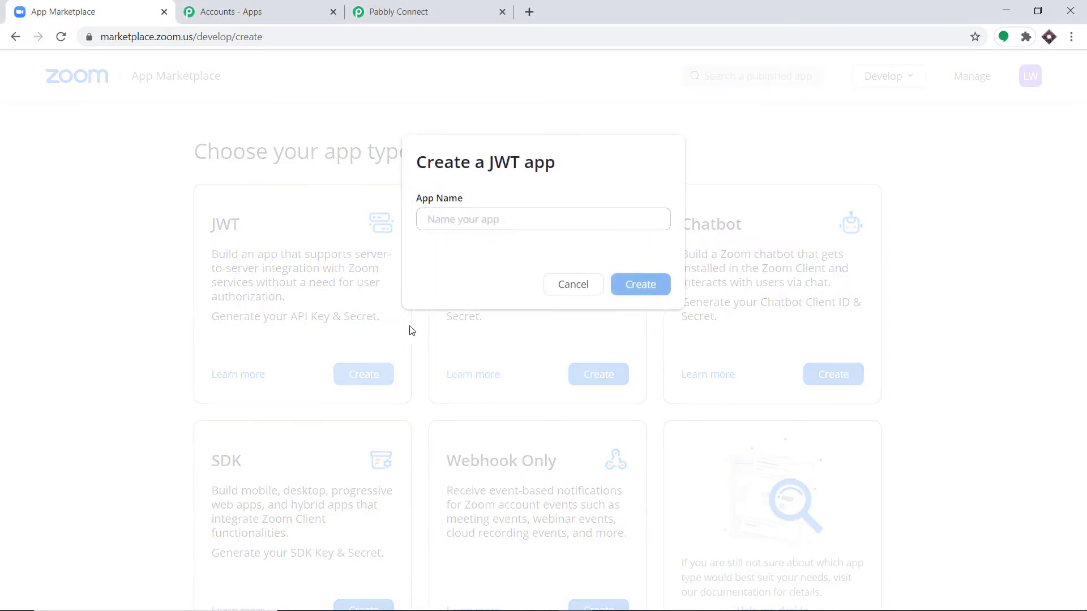
{"action": "left_click", "coordinate": [472, 219]}
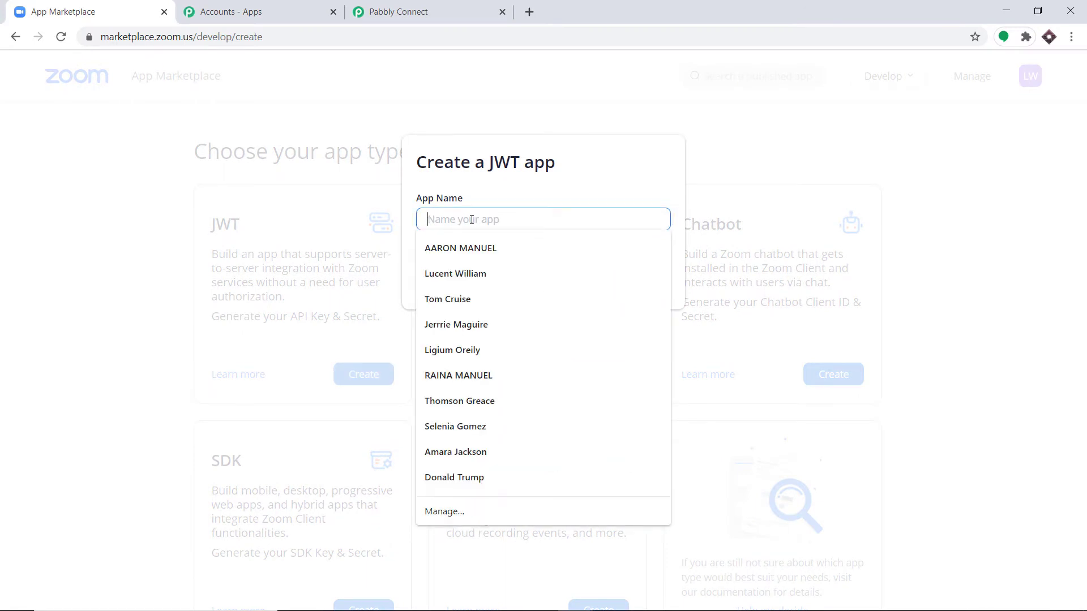
{"action": "type", "text": "ZOOM 1"}
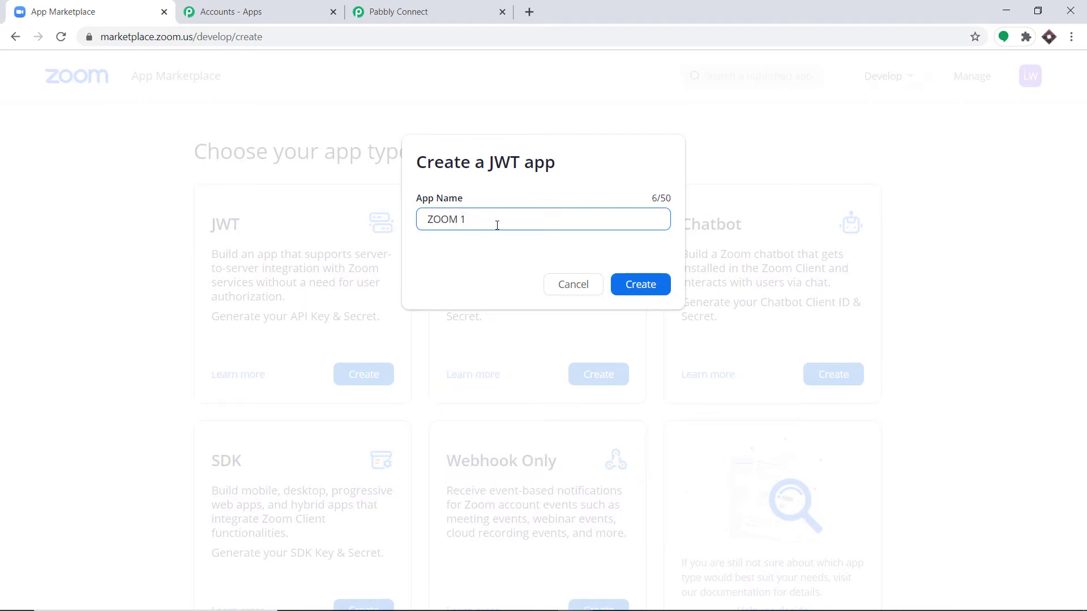
{"action": "left_click", "coordinate": [640, 285]}
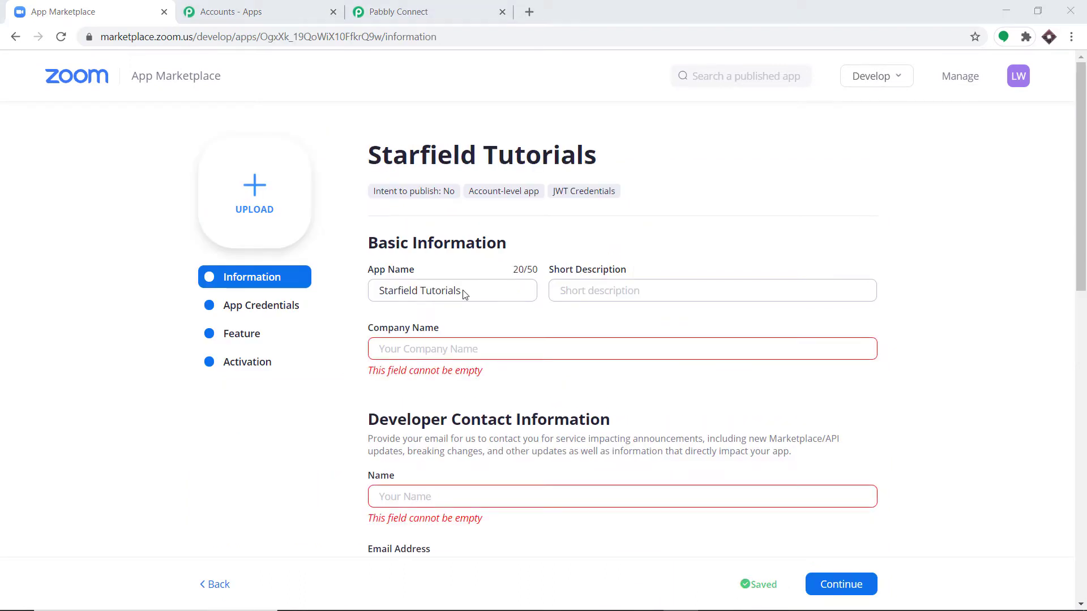
- Enter 'Starbucks' as the company name in the app information form
{"action": "scroll", "coordinate": [432, 243], "scroll_direction": "down", "scroll_amount": 1}
{"action": "scroll", "coordinate": [436, 259], "scroll_direction": "up", "scroll_amount": 1}
{"action": "left_click", "coordinate": [399, 348]}
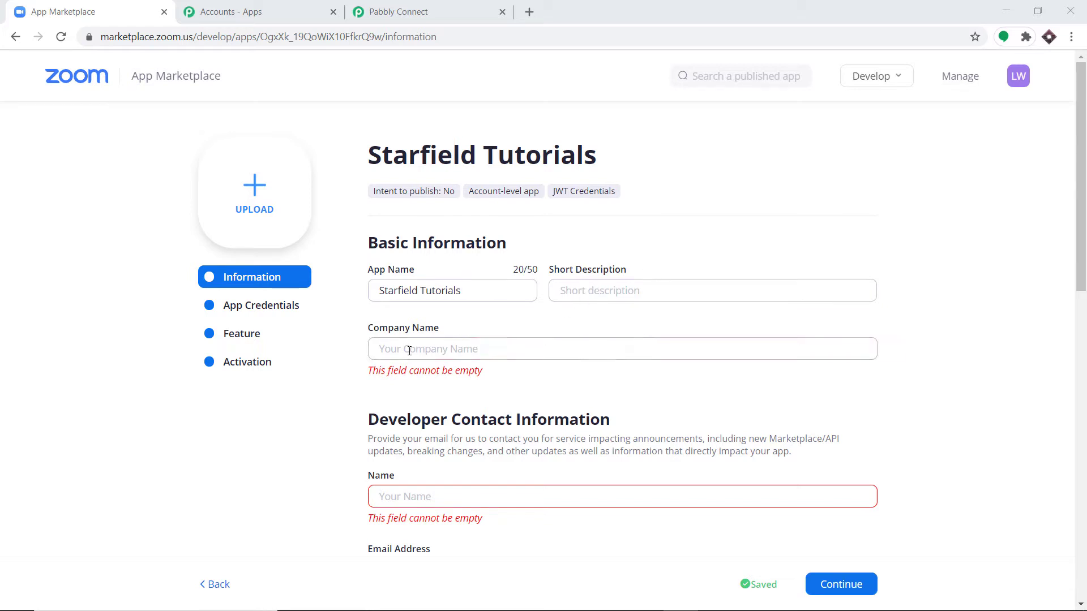
{"action": "type", "text": "S"}
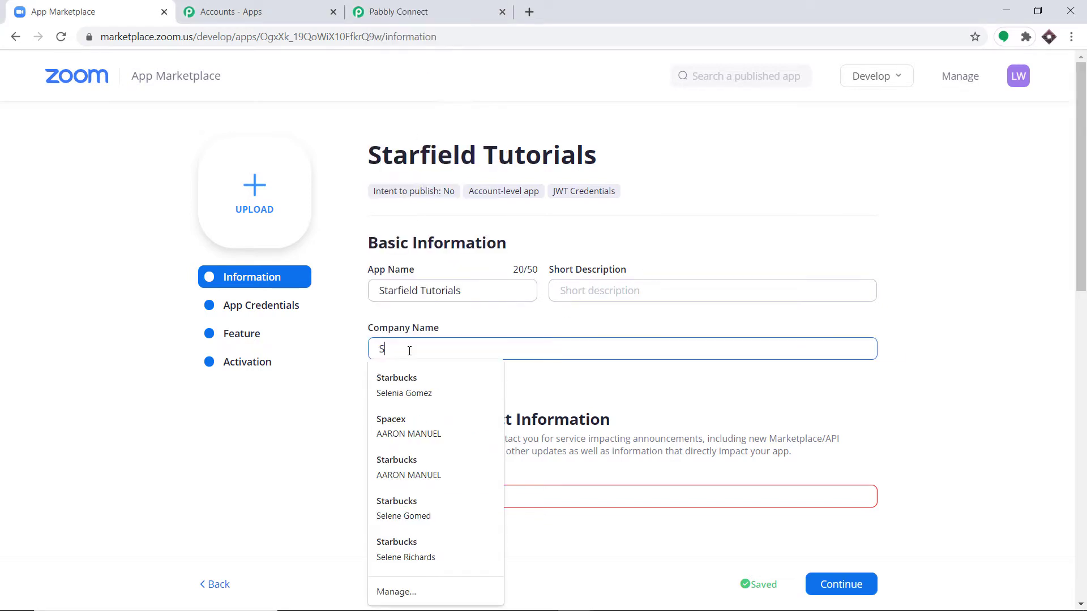
{"action": "type", "text": "tarbucks"}
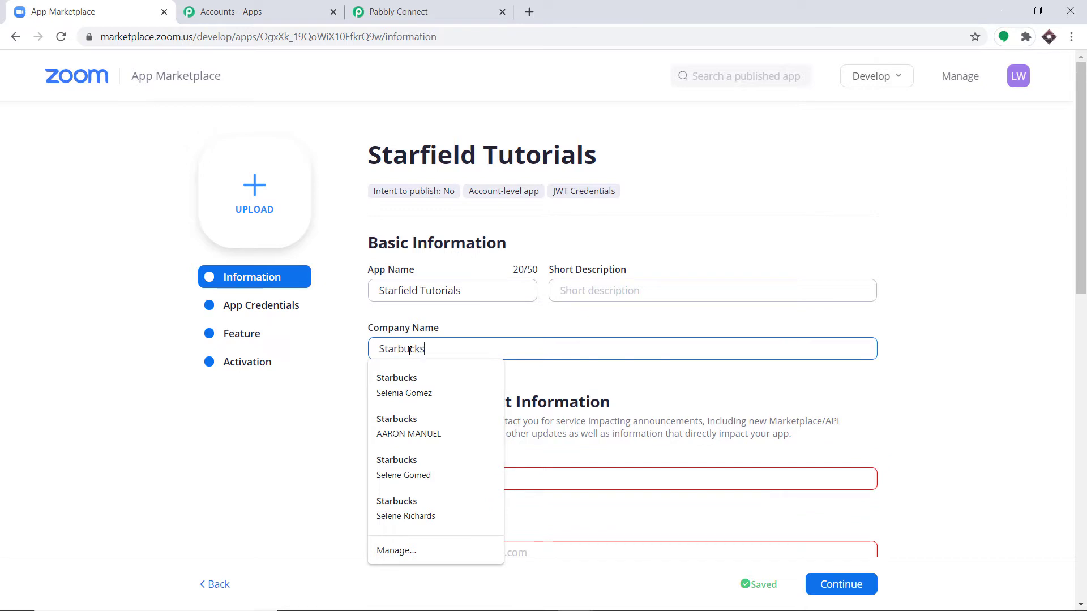
{"action": "scroll", "coordinate": [485, 387], "scroll_direction": "down", "scroll_amount": 1}
{"action": "scroll", "coordinate": [485, 386], "scroll_direction": "down", "scroll_amount": 1}
- Fill in the developer's name and e-mail, then continue to App Credentials
{"action": "left_click", "coordinate": [389, 411]}
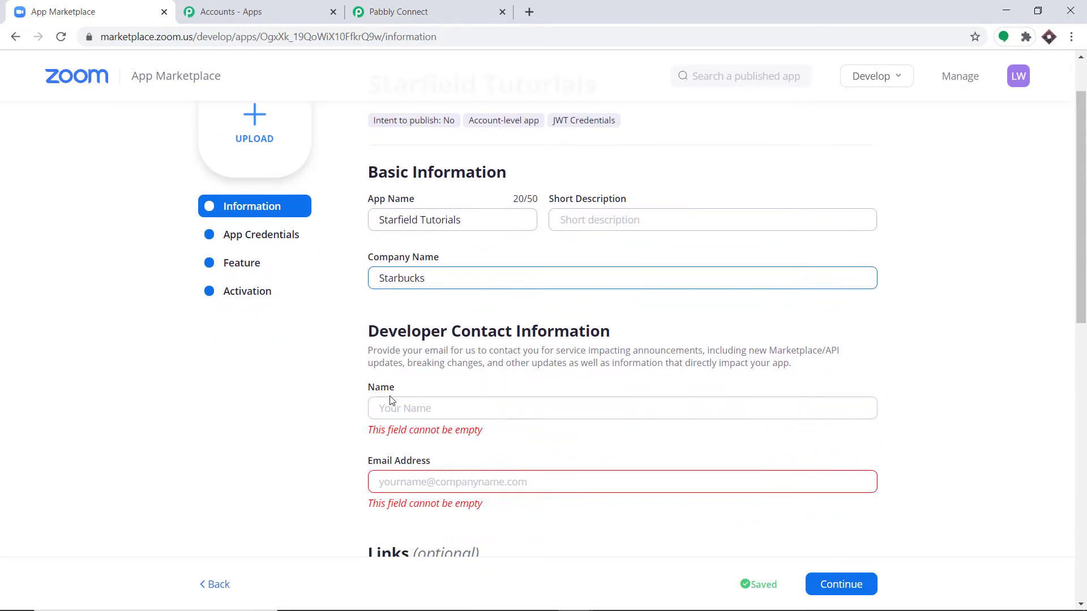
{"action": "type", "text": "E"}
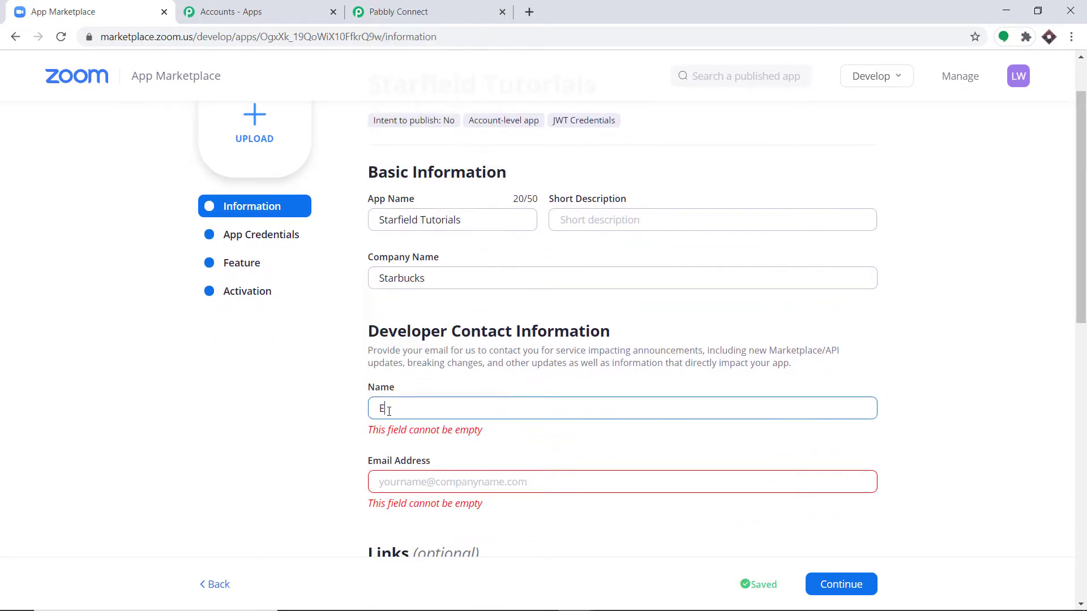
{"action": "type", "text": "lon Musk"}
{"action": "left_click", "coordinate": [401, 472]}
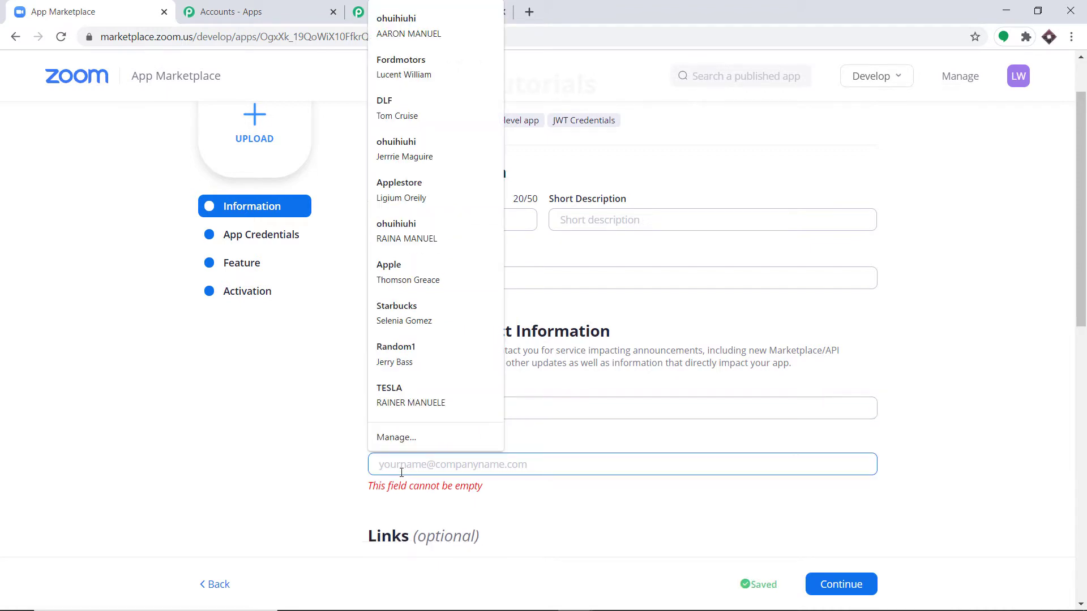
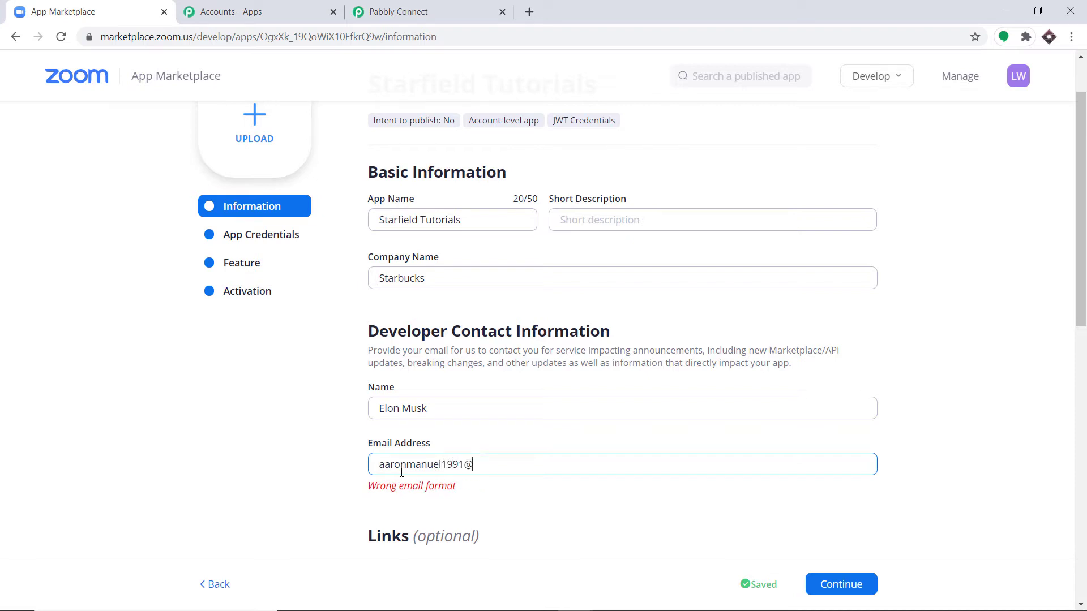
{"action": "scroll", "coordinate": [528, 453], "scroll_direction": "down", "scroll_amount": 3}
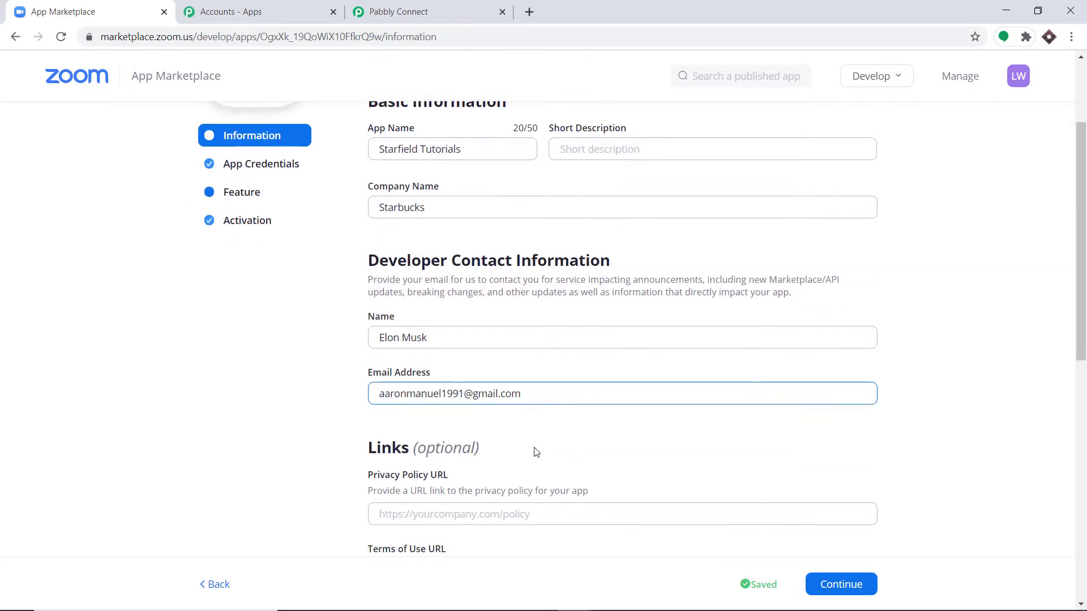
{"action": "scroll", "coordinate": [541, 348], "scroll_direction": "down", "scroll_amount": 1}
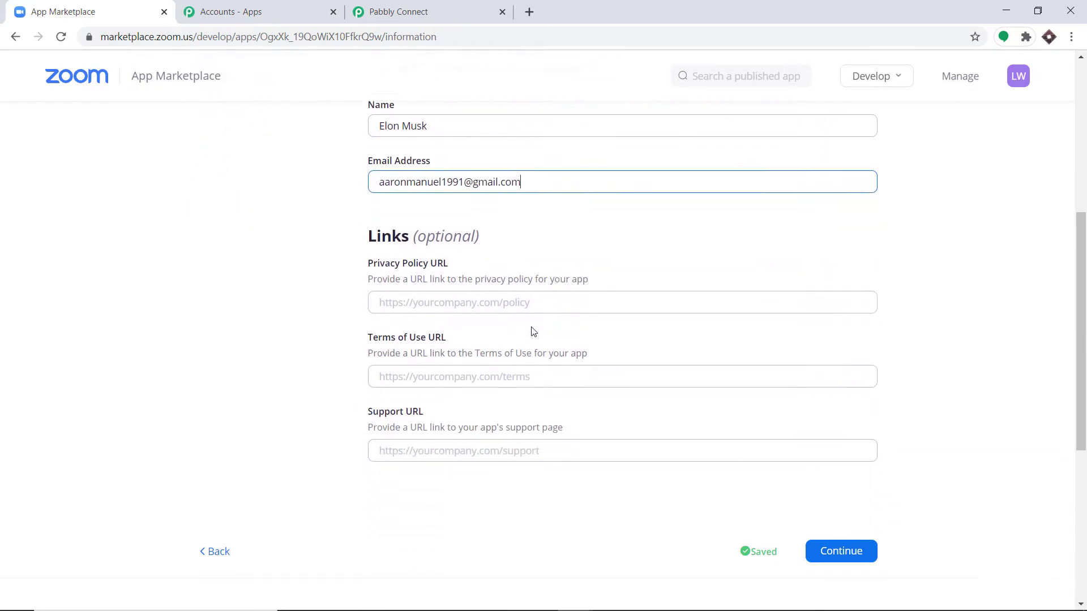
{"action": "scroll", "coordinate": [461, 280], "scroll_direction": "down", "scroll_amount": 1}
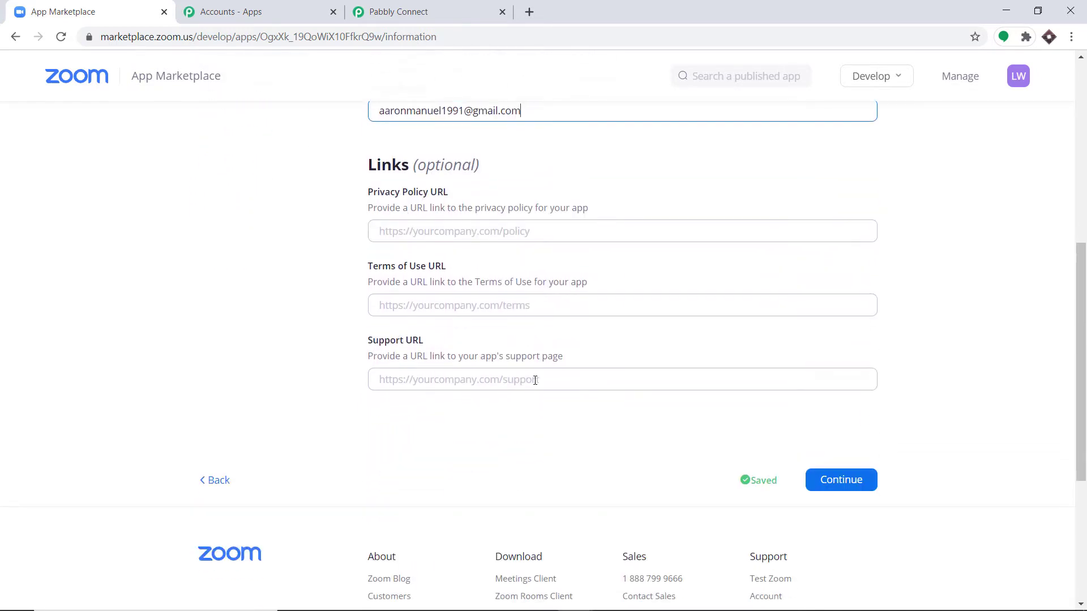
{"action": "scroll", "coordinate": [468, 381], "scroll_direction": "up", "scroll_amount": 1}
{"action": "left_click", "coordinate": [838, 551]}
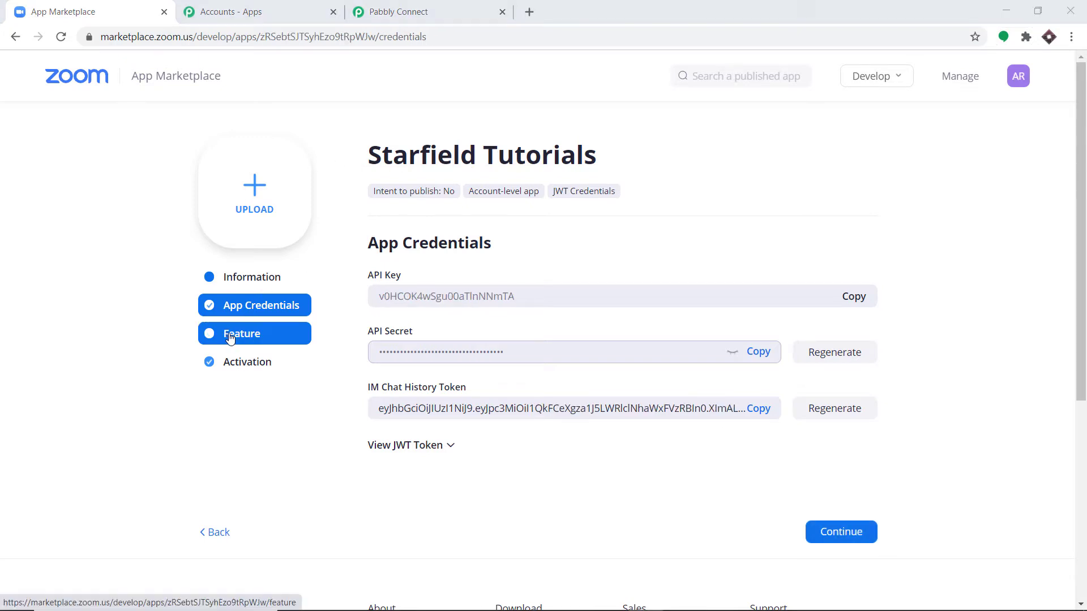
- Enable Event Subscriptions and add a subscription named 'Registration Created'
{"action": "left_click", "coordinate": [245, 336]}
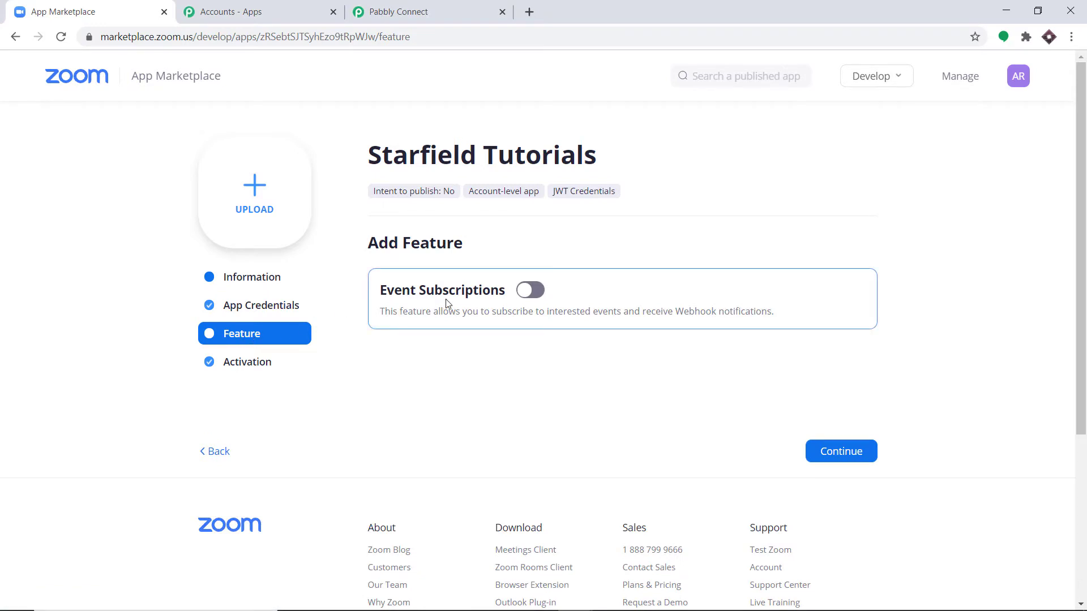
{"action": "left_click", "coordinate": [532, 292]}
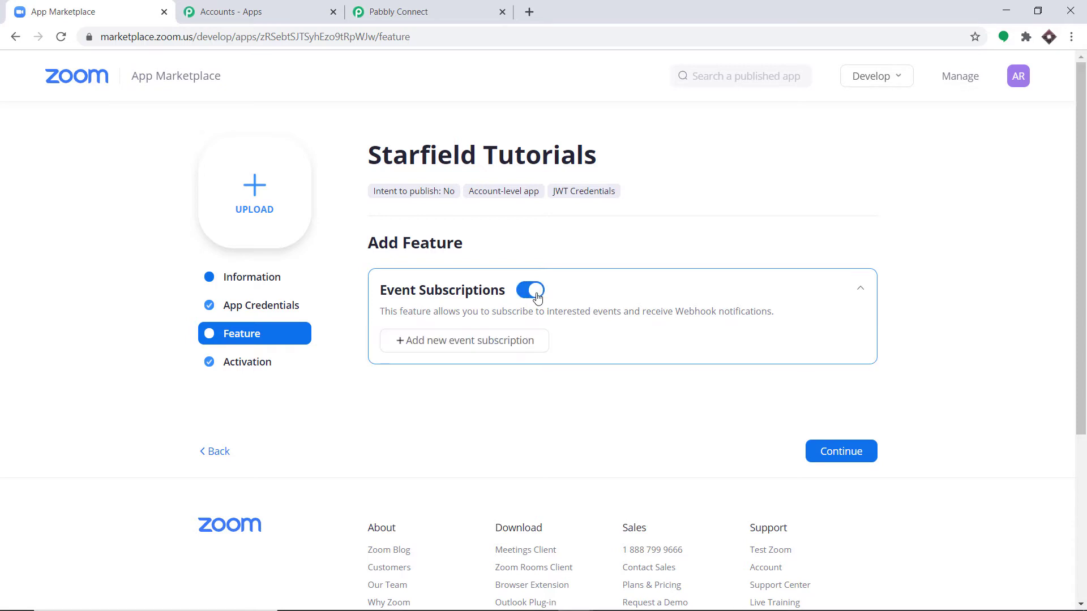
{"action": "left_click", "coordinate": [457, 342]}
{"action": "scroll", "coordinate": [457, 343], "scroll_direction": "down", "scroll_amount": 3}
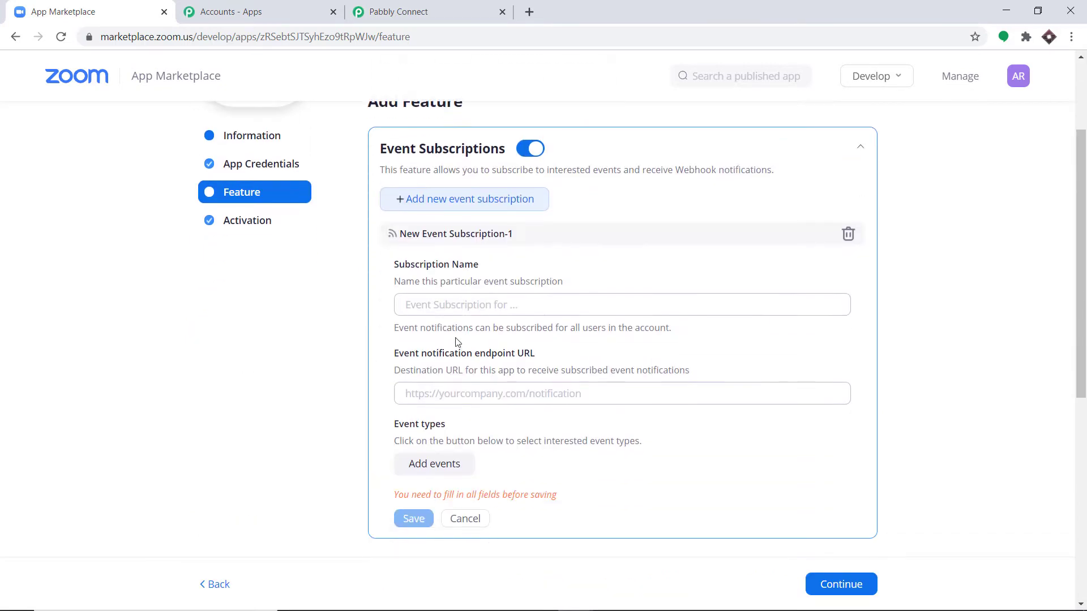
{"action": "left_click", "coordinate": [432, 308]}
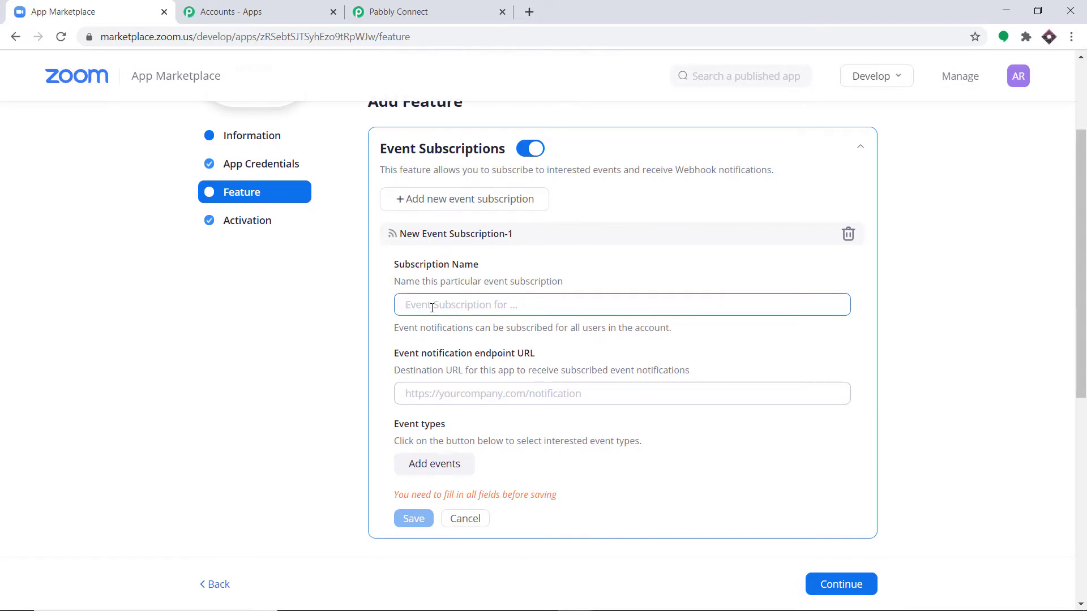
{"action": "type", "text": "Regr"}
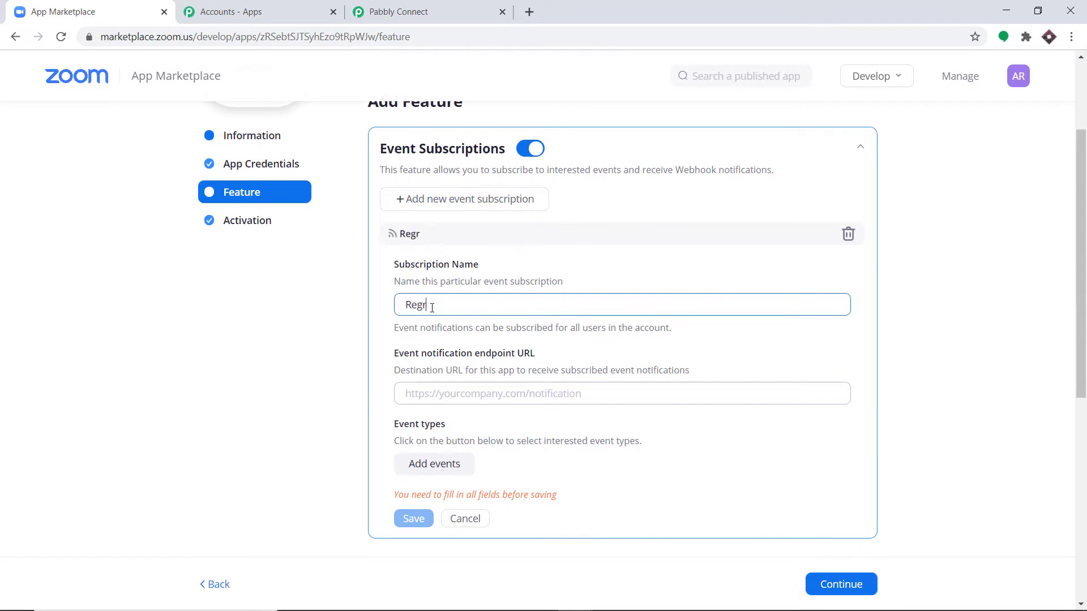
{"action": "type", "text": "istration"}
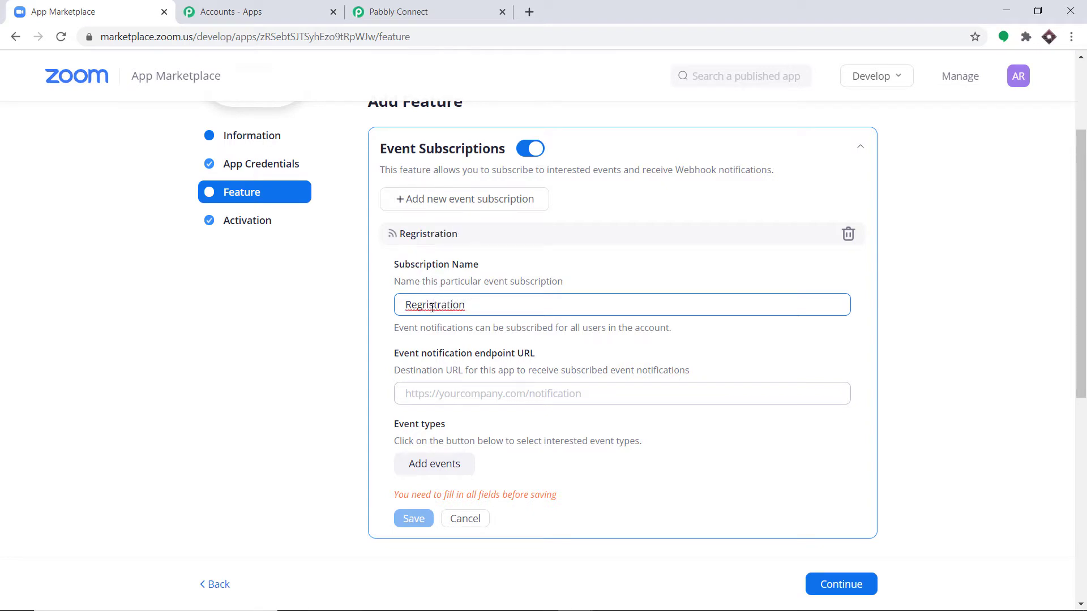
{"action": "double_click", "coordinate": [432, 308]}
{"action": "scroll", "coordinate": [432, 308], "scroll_direction": "up", "scroll_amount": 1}
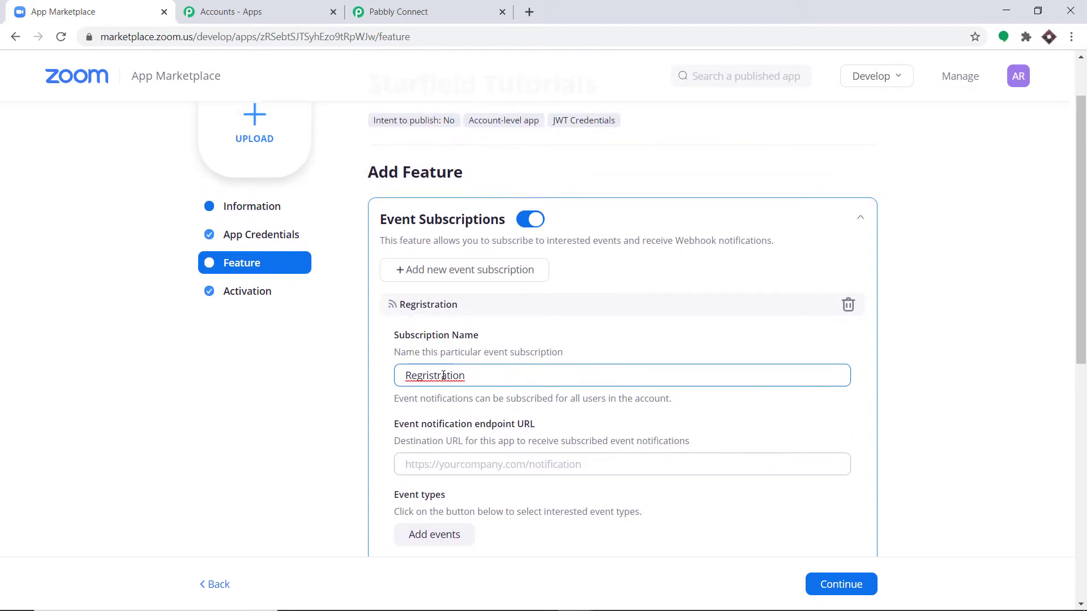
{"action": "right_click", "coordinate": [452, 384]}
{"action": "left_click", "coordinate": [475, 386]}
{"action": "type", "text": "eated"}
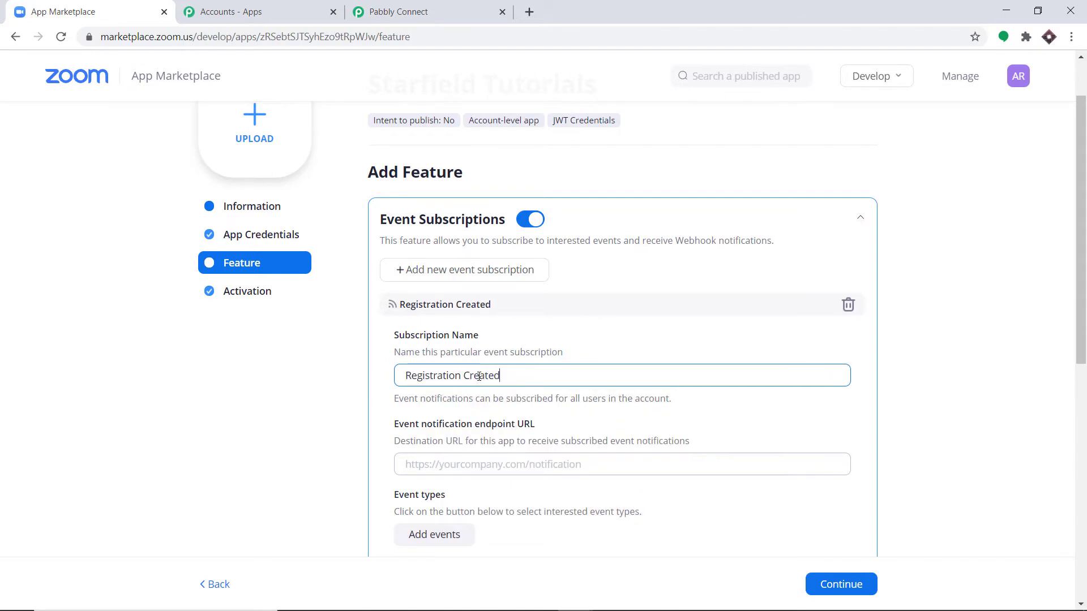
{"action": "scroll", "coordinate": [470, 373], "scroll_direction": "down", "scroll_amount": 3}
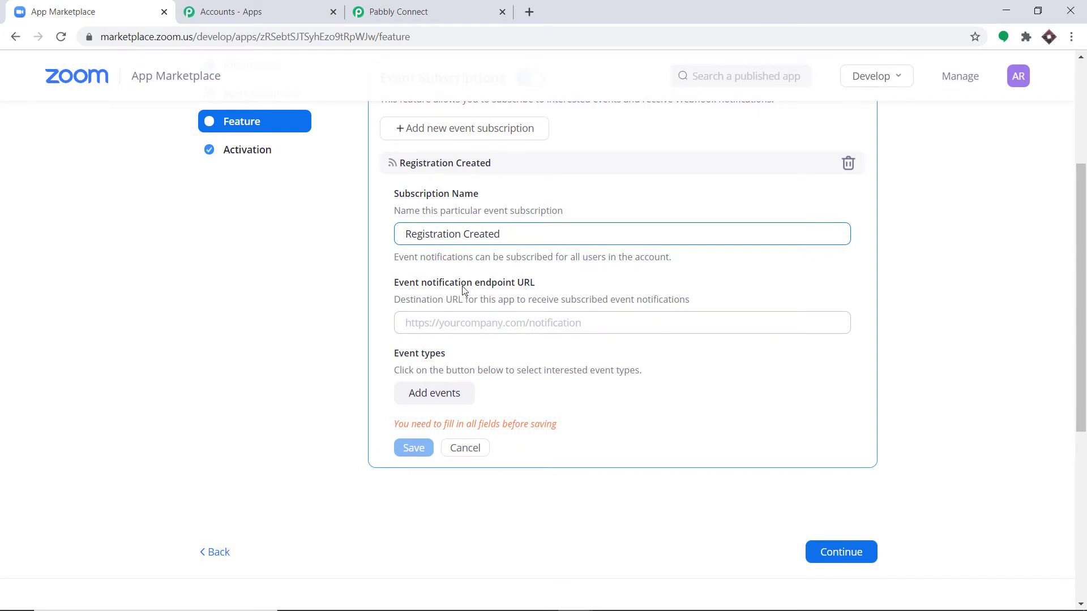
- Copy the Pabbly webhook URL and paste it as the subscription's endpoint URL
{"action": "left_click", "coordinate": [414, 6]}
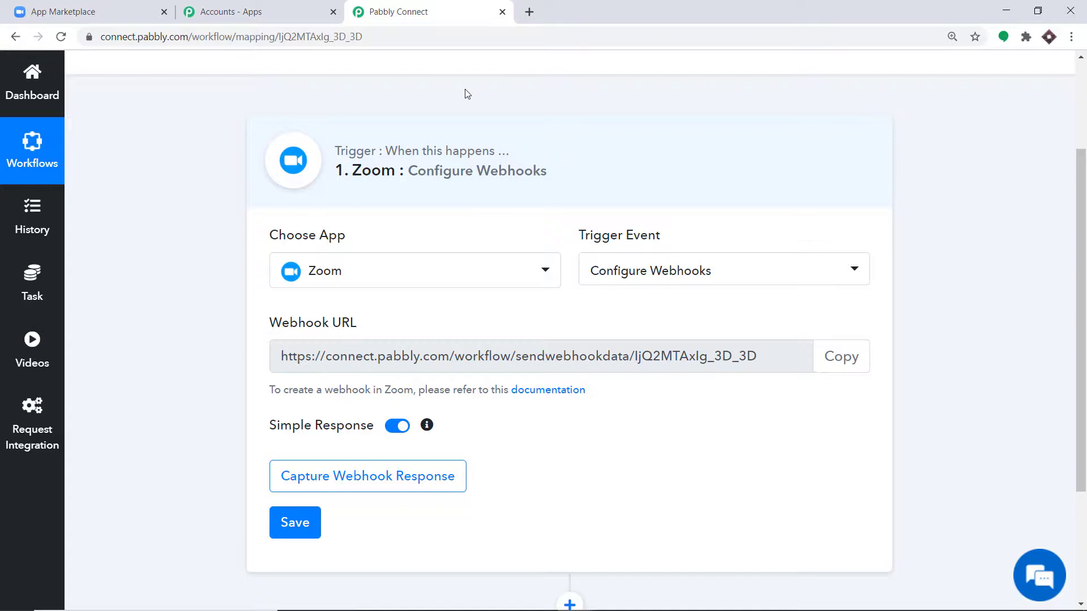
{"action": "left_click", "coordinate": [843, 359]}
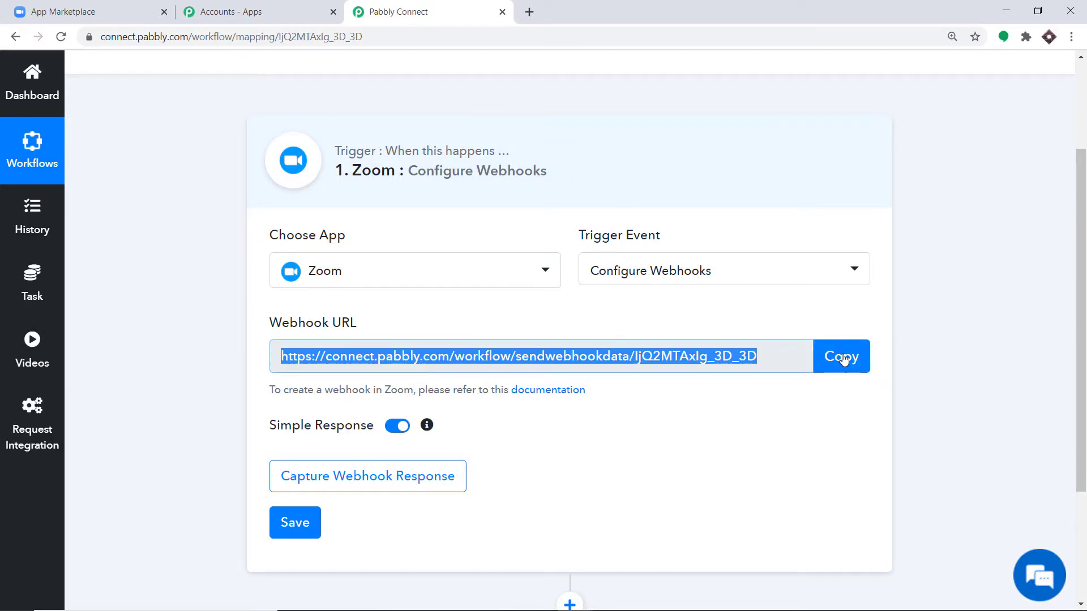
{"action": "left_click", "coordinate": [102, 8]}
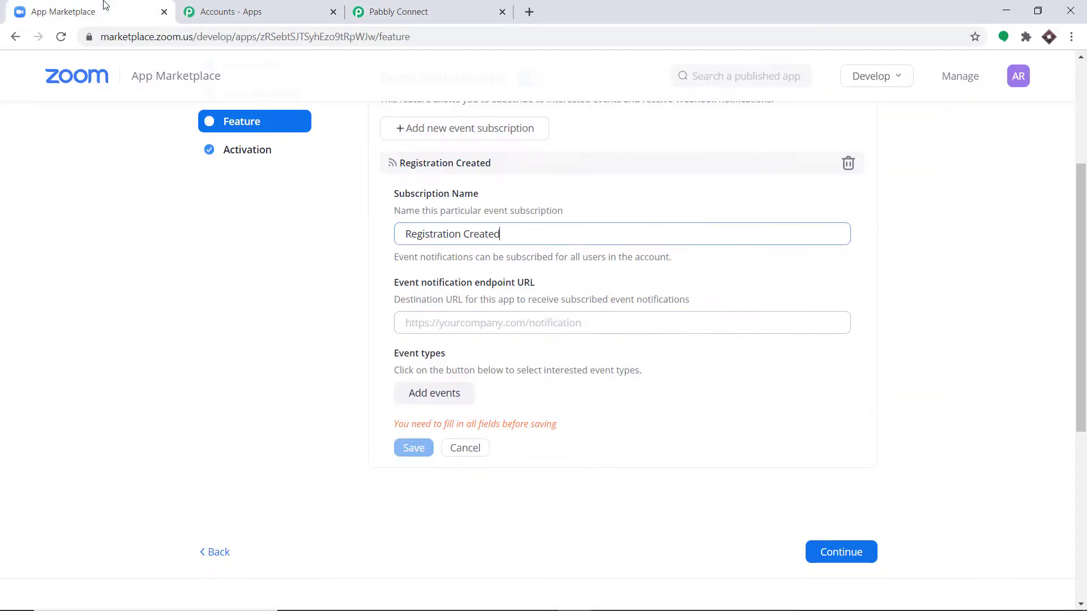
{"action": "left_click", "coordinate": [429, 322]}
{"action": "right_click", "coordinate": [428, 324]}
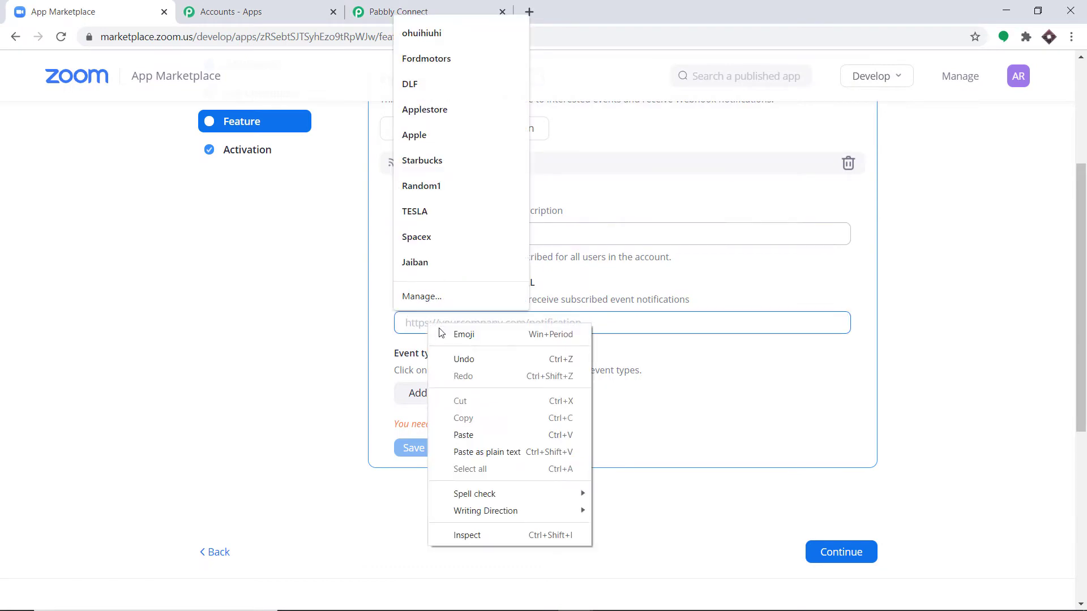
{"action": "left_click", "coordinate": [482, 433]}
{"action": "key", "text": "ctrl+v"}
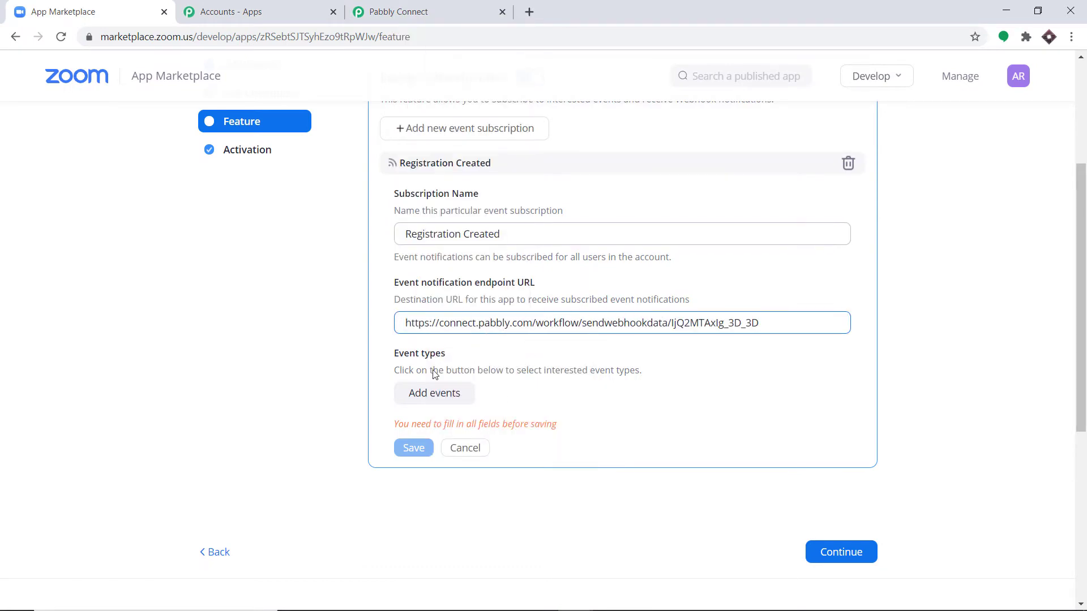
- Add the 'Meeting Registration has been created' event and save the subscription
{"action": "left_click", "coordinate": [441, 398]}
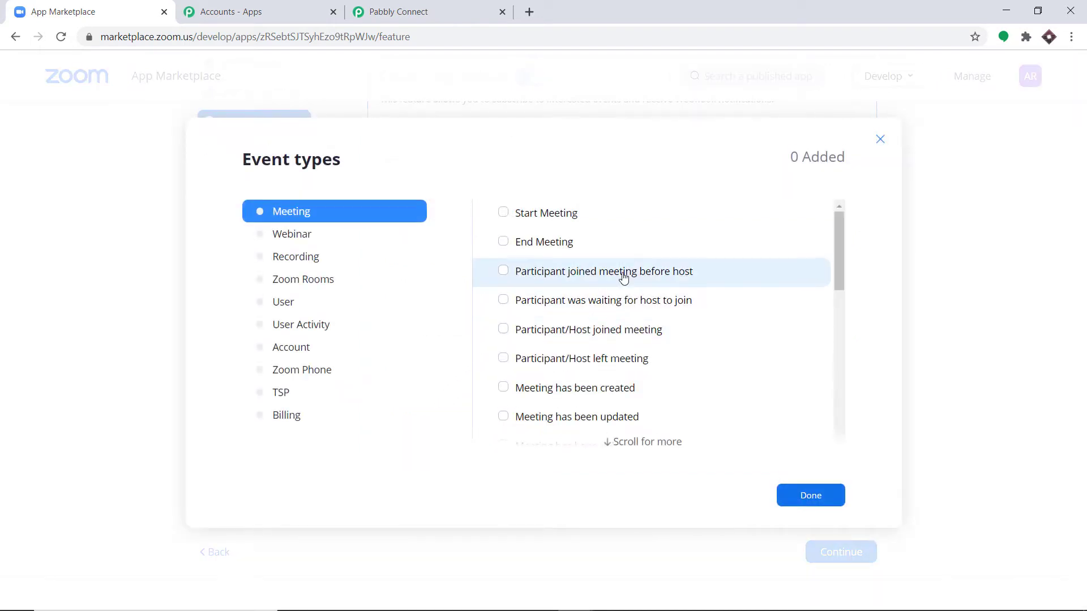
{"action": "scroll", "coordinate": [624, 275], "scroll_direction": "down", "scroll_amount": 4}
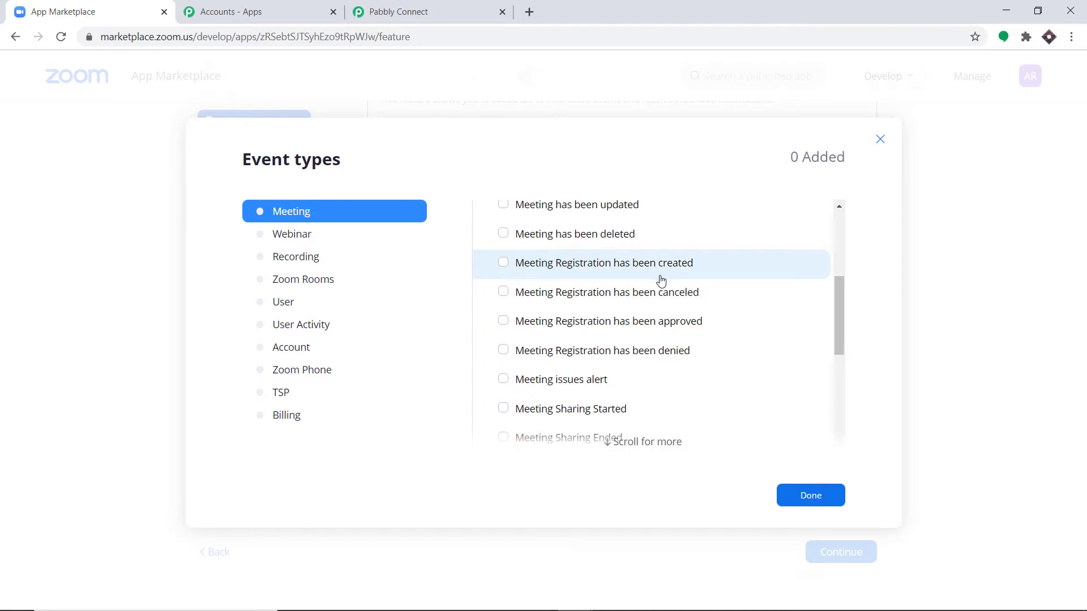
{"action": "left_click", "coordinate": [503, 263]}
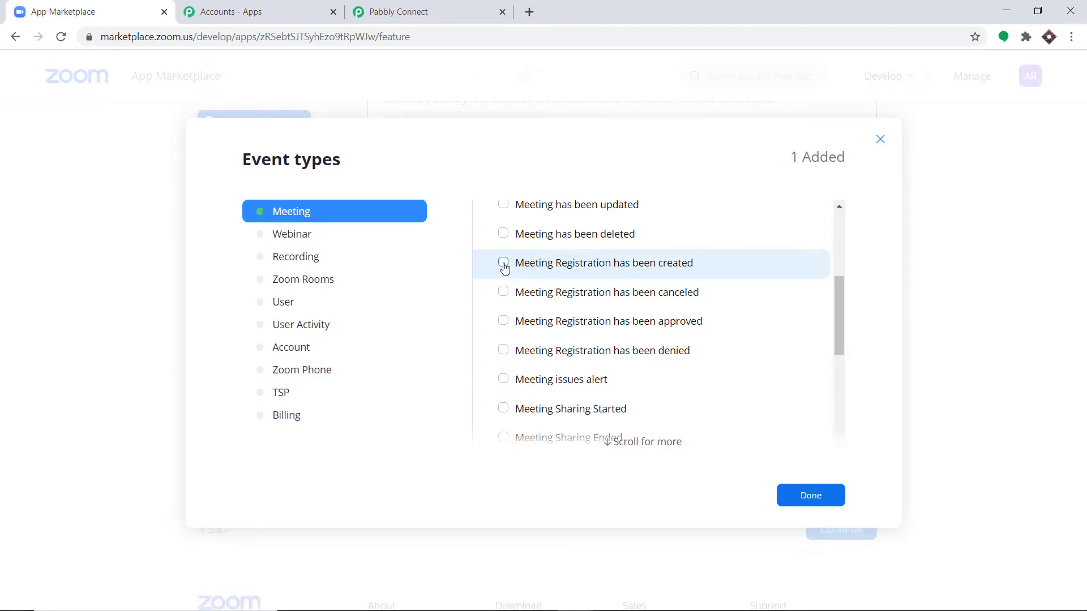
{"action": "left_click", "coordinate": [800, 496]}
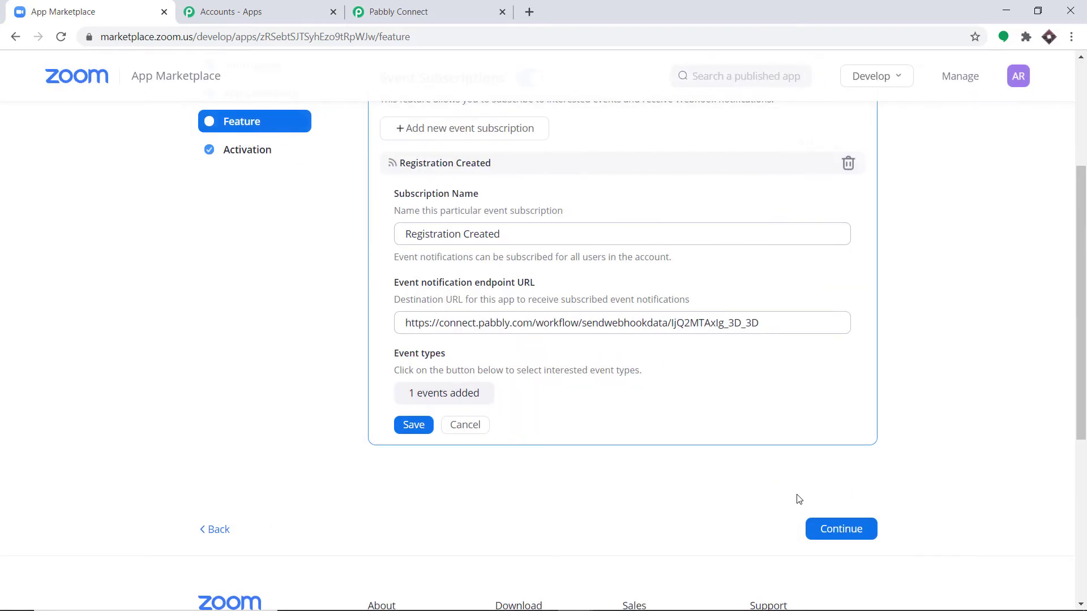
{"action": "left_click", "coordinate": [412, 430]}
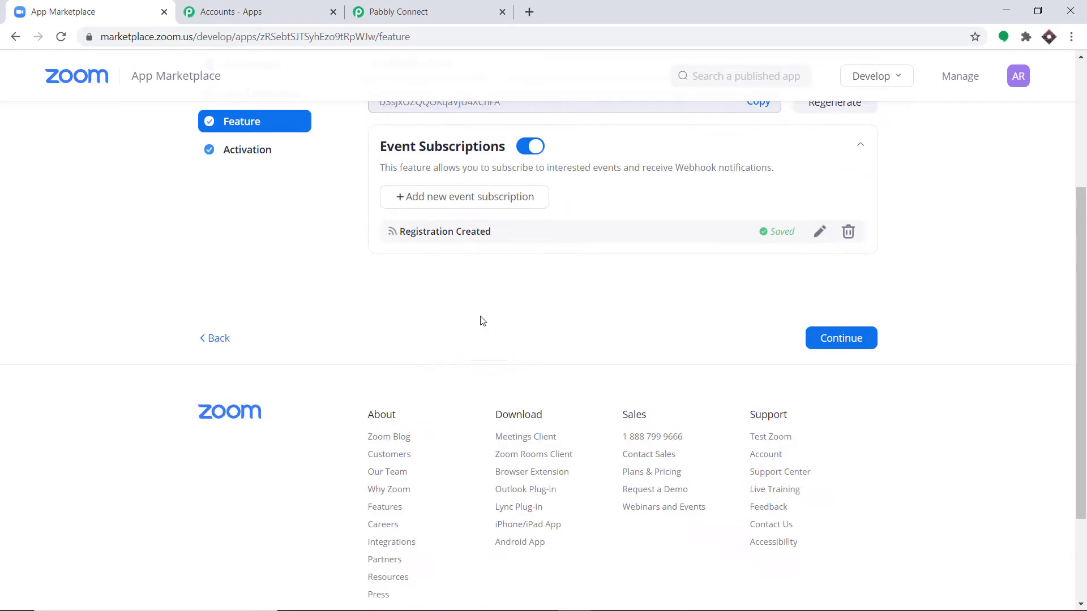
- Continue to activate the app, then return to the Pabbly Connect tab
{"action": "left_click", "coordinate": [835, 341]}
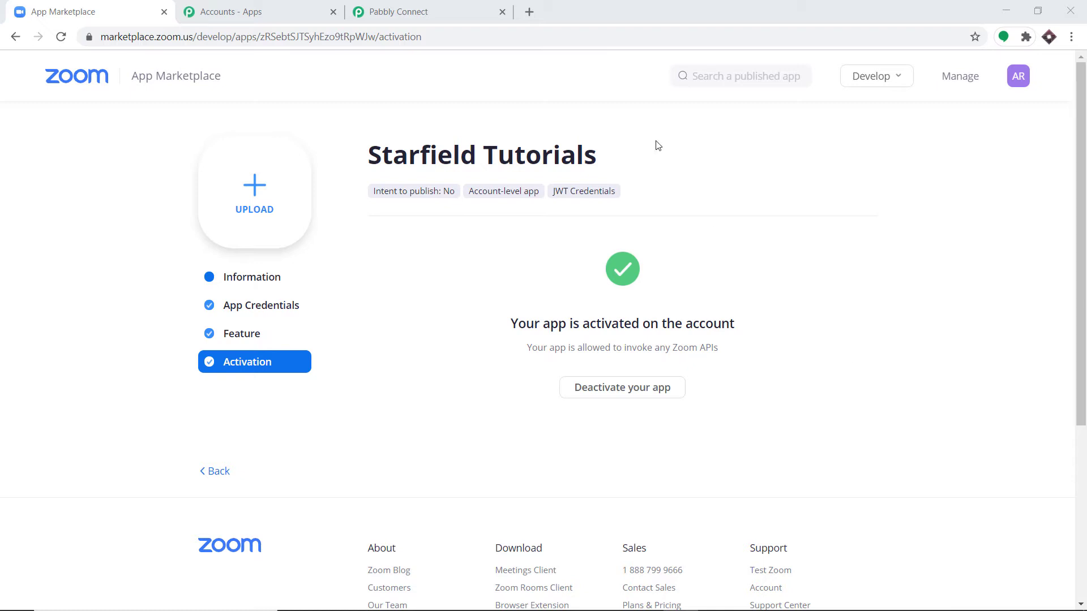
{"action": "left_click", "coordinate": [474, 5]}
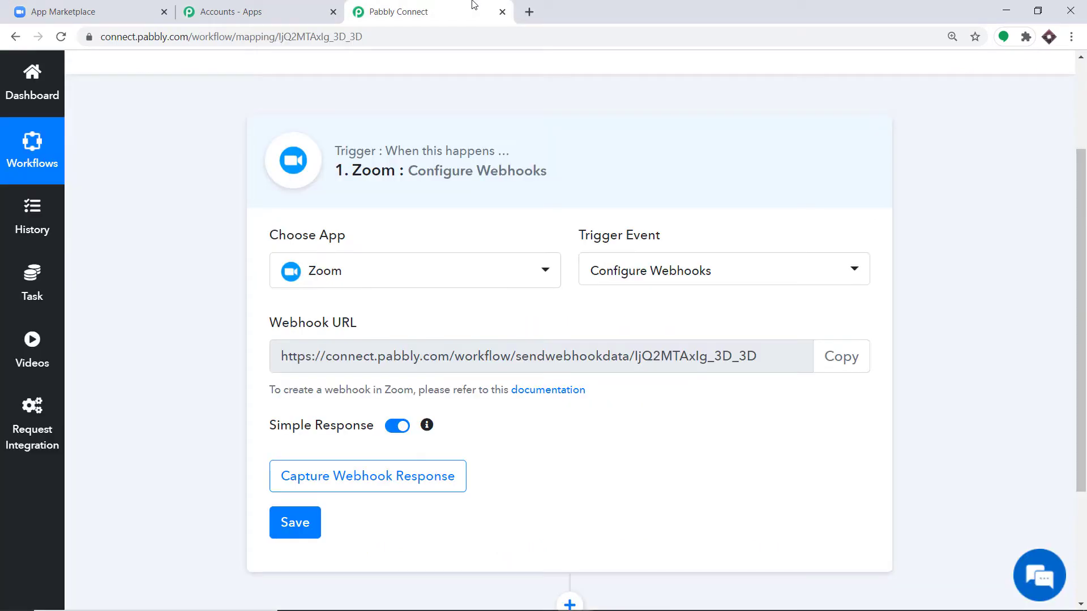
- Set Pabbly waiting for a test webhook response, then return to the Marketplace and open a new tab
{"action": "left_click", "coordinate": [390, 480]}
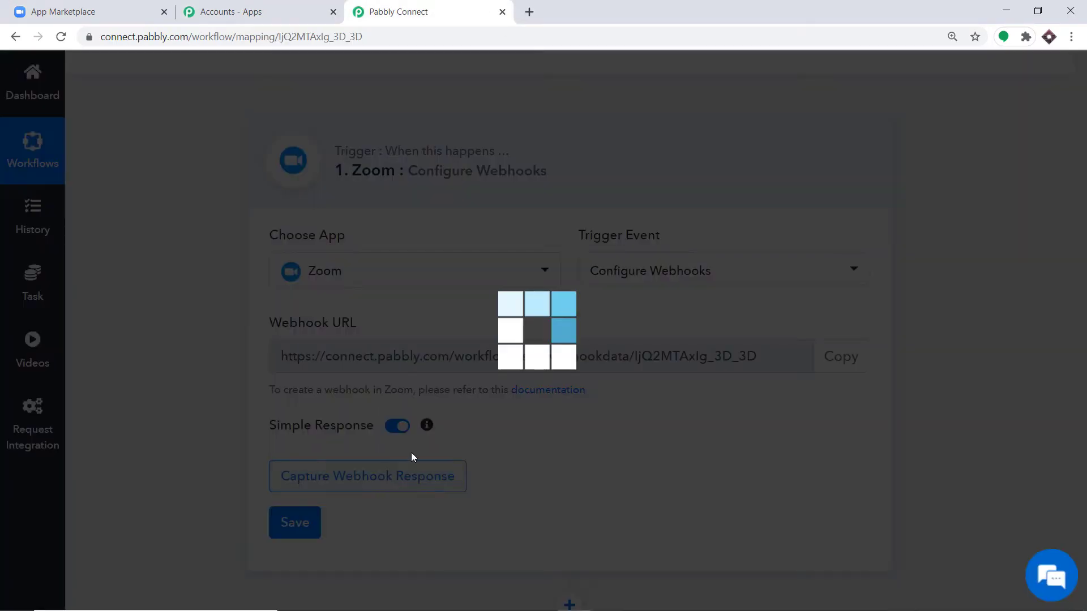
{"action": "scroll", "coordinate": [589, 291], "scroll_direction": "down", "scroll_amount": 4}
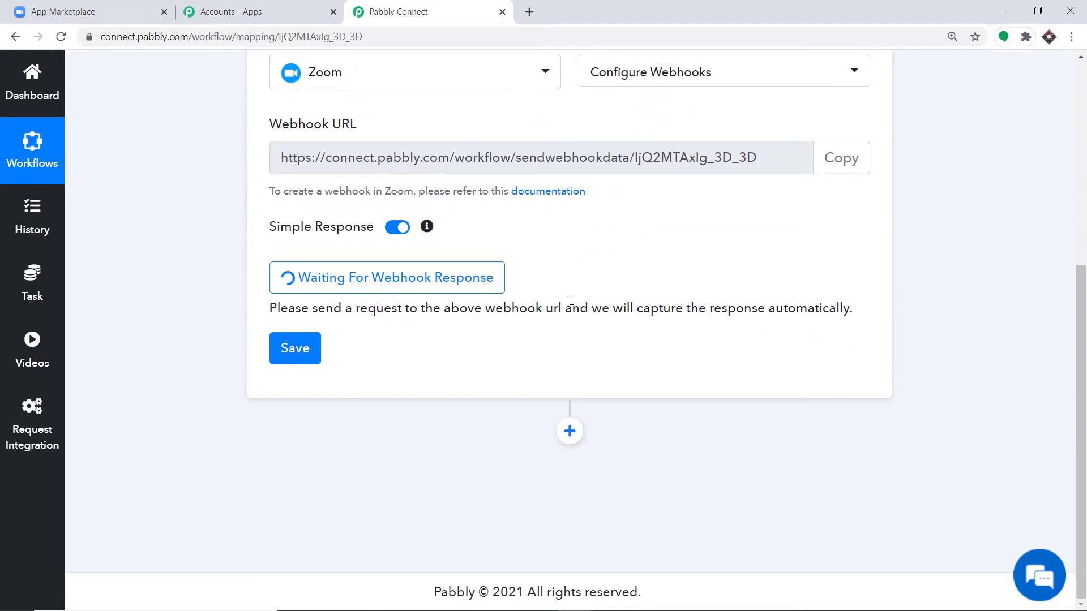
{"action": "left_click", "coordinate": [100, 7]}
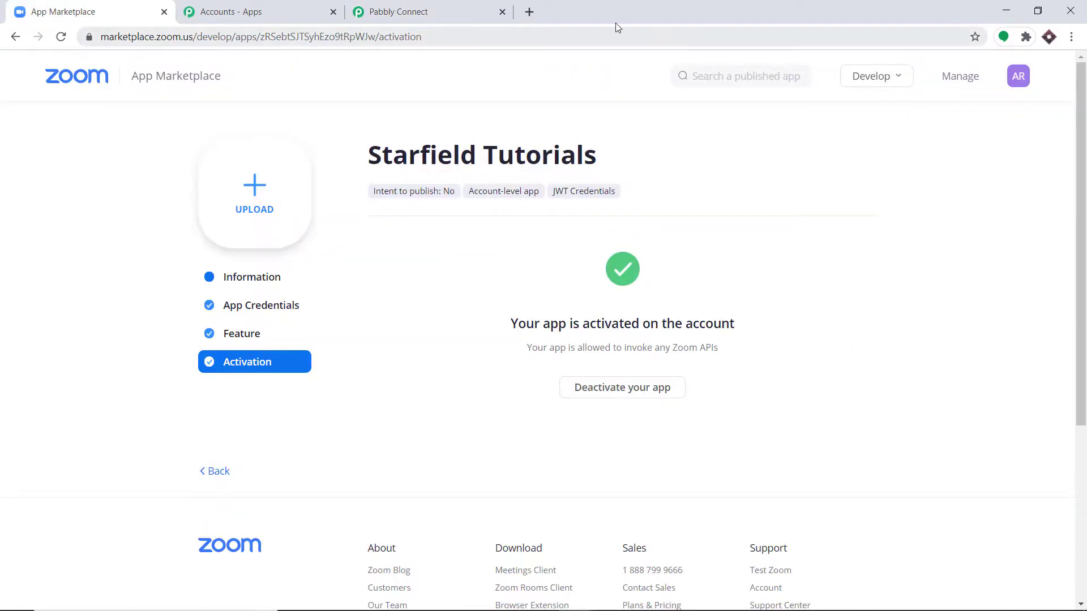
{"action": "left_click", "coordinate": [529, 12]}
- Load the Zoom profile page and start scheduling a new meeting
{"action": "key", "text": "ctrl+v"}
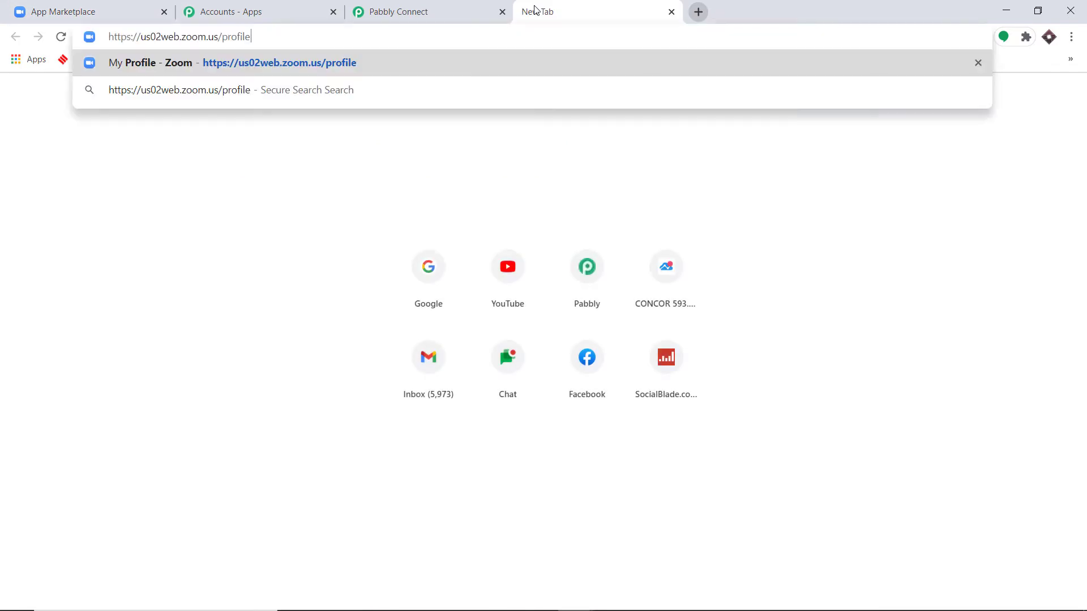
{"action": "key", "text": "Return"}
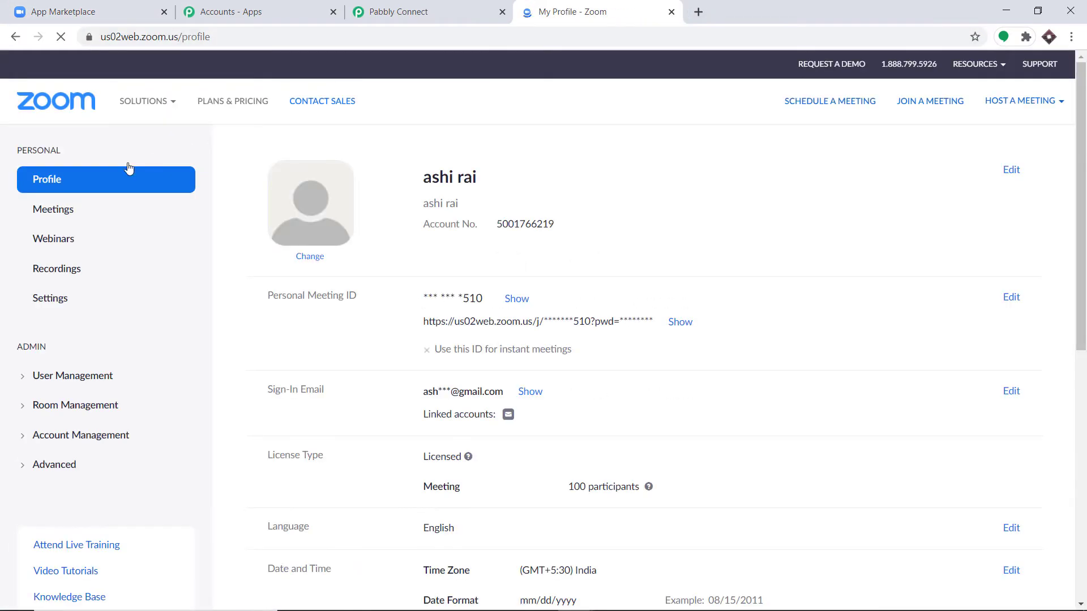
{"action": "left_click", "coordinate": [66, 213]}
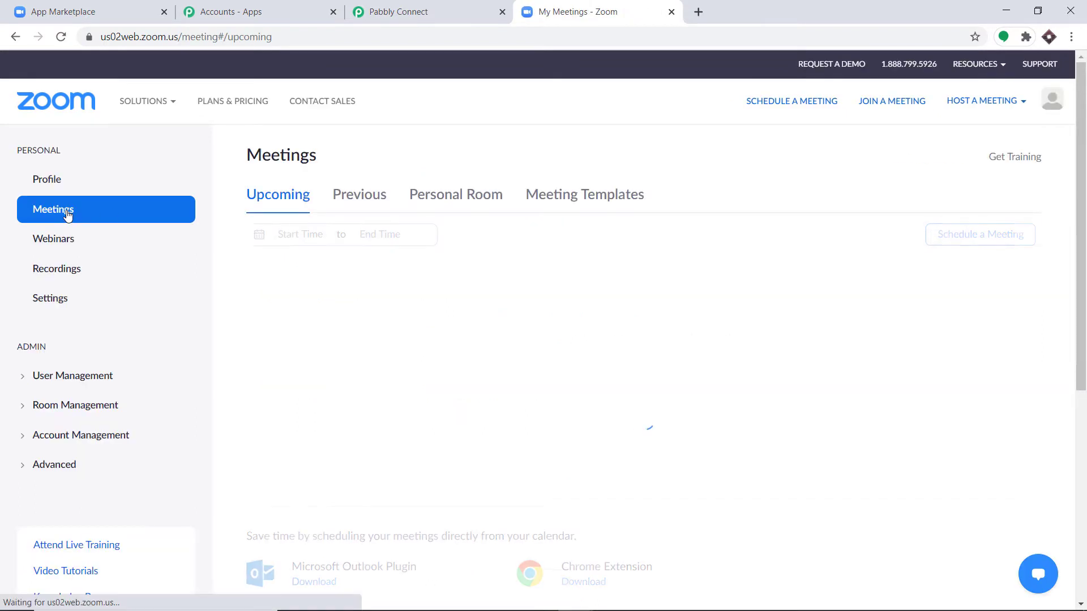
{"action": "left_click", "coordinate": [987, 241]}
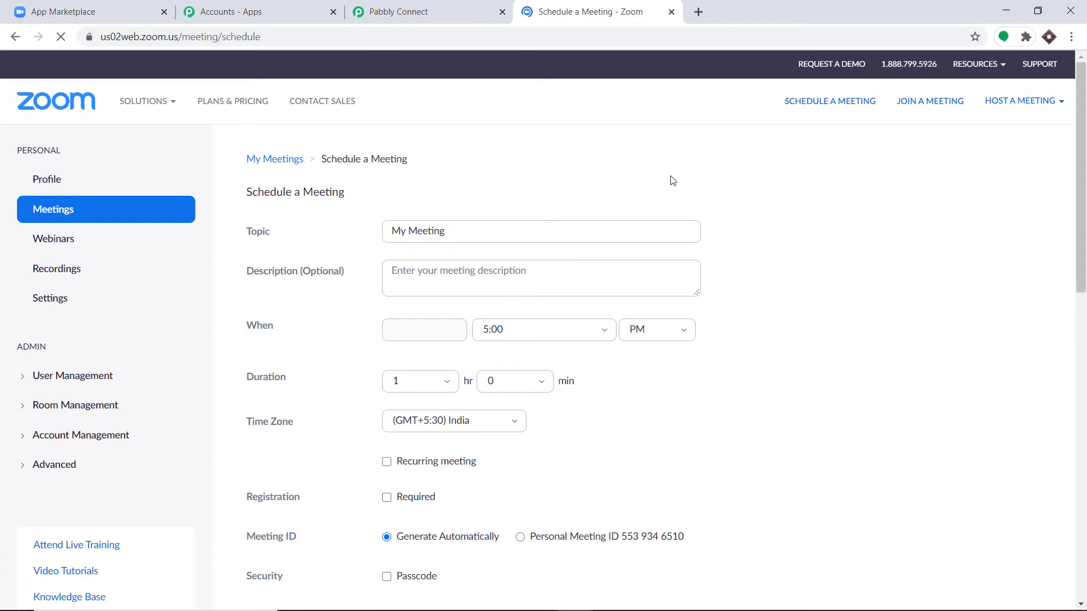
- Title the meeting 'Physics Lecture' and set its date to 03/09/2021
{"action": "triple_click", "coordinate": [452, 230]}
{"action": "type", "text": "Physics Lecture"}
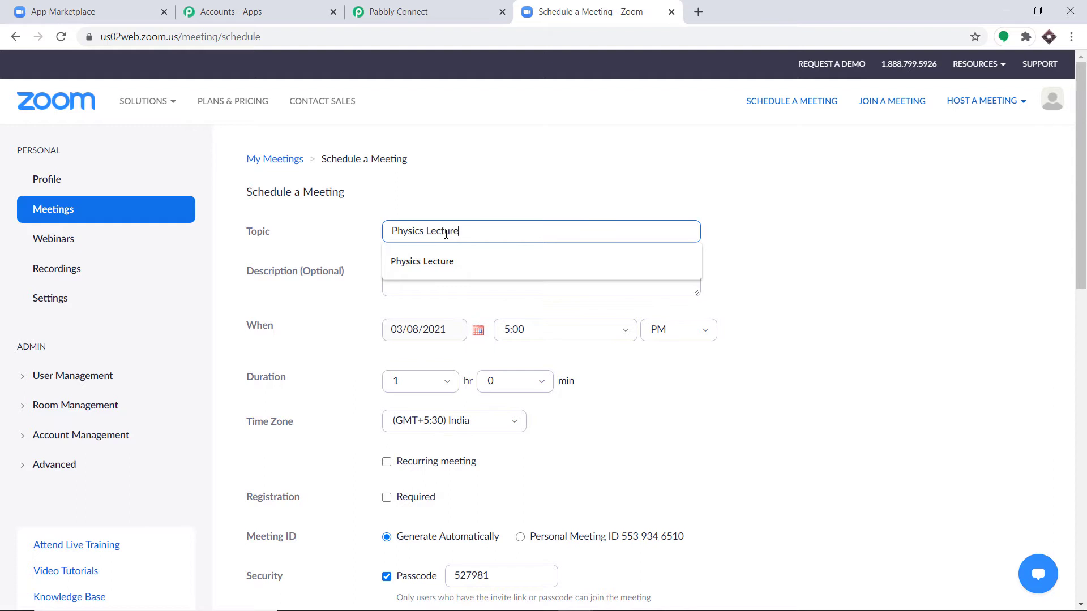
{"action": "left_click", "coordinate": [468, 200]}
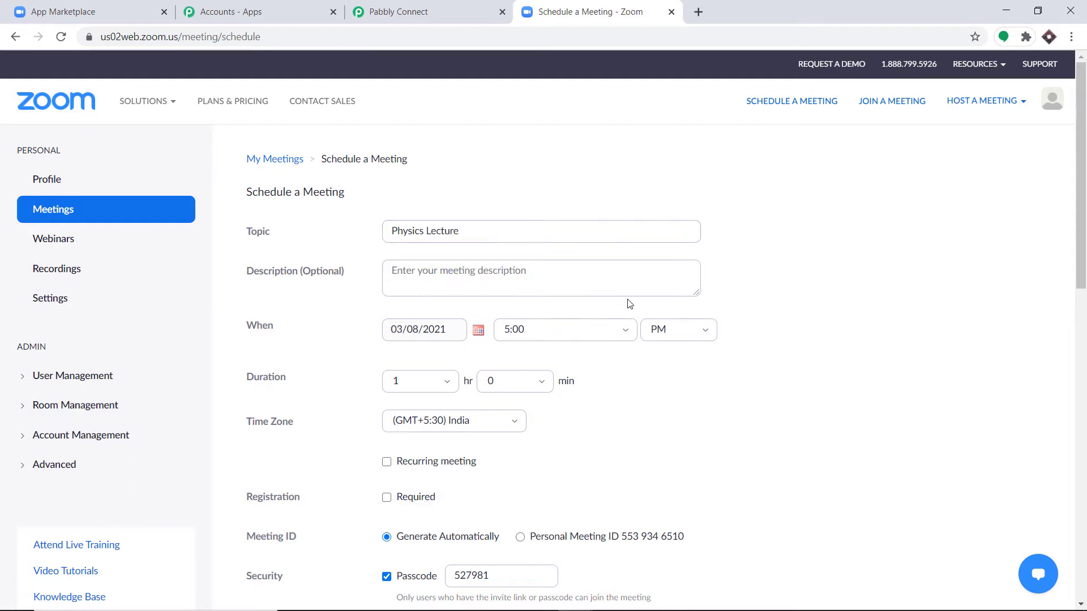
{"action": "scroll", "coordinate": [630, 303], "scroll_direction": "down", "scroll_amount": 1}
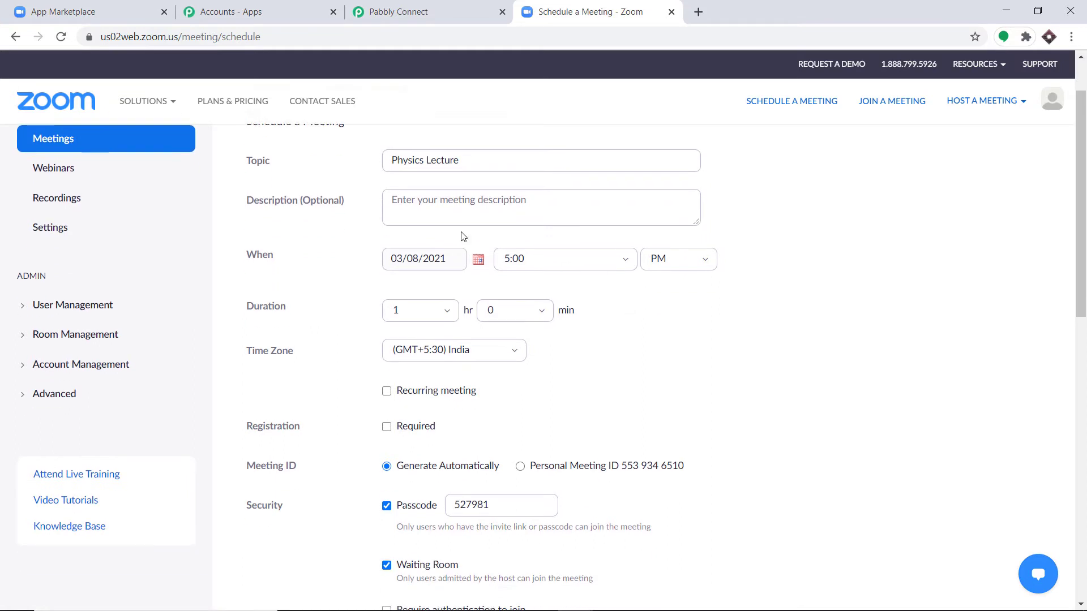
{"action": "left_click", "coordinate": [429, 261]}
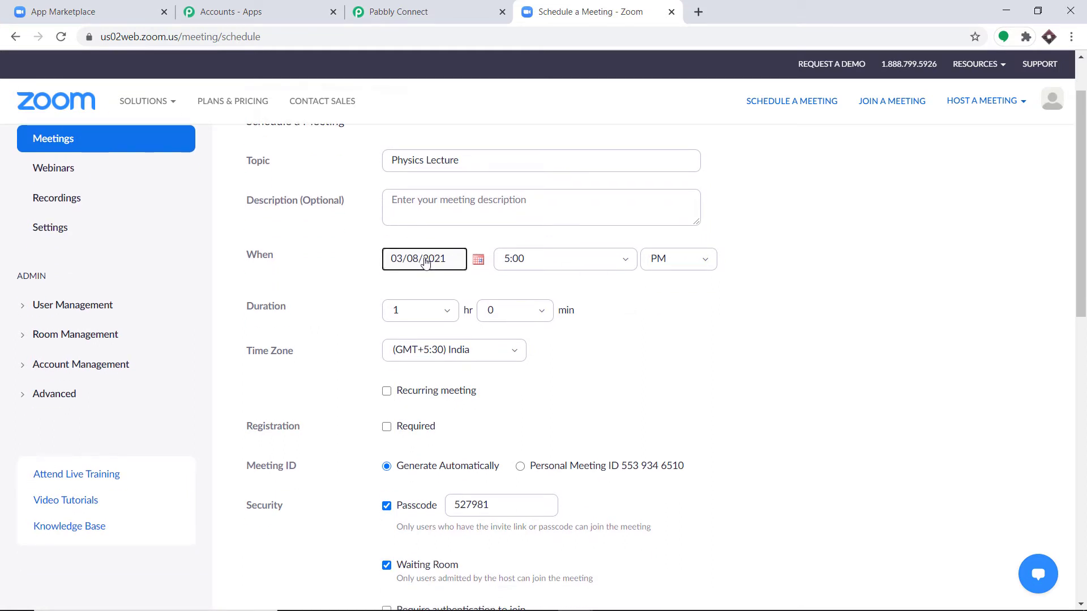
{"action": "left_click", "coordinate": [478, 264]}
{"action": "left_click", "coordinate": [455, 325]}
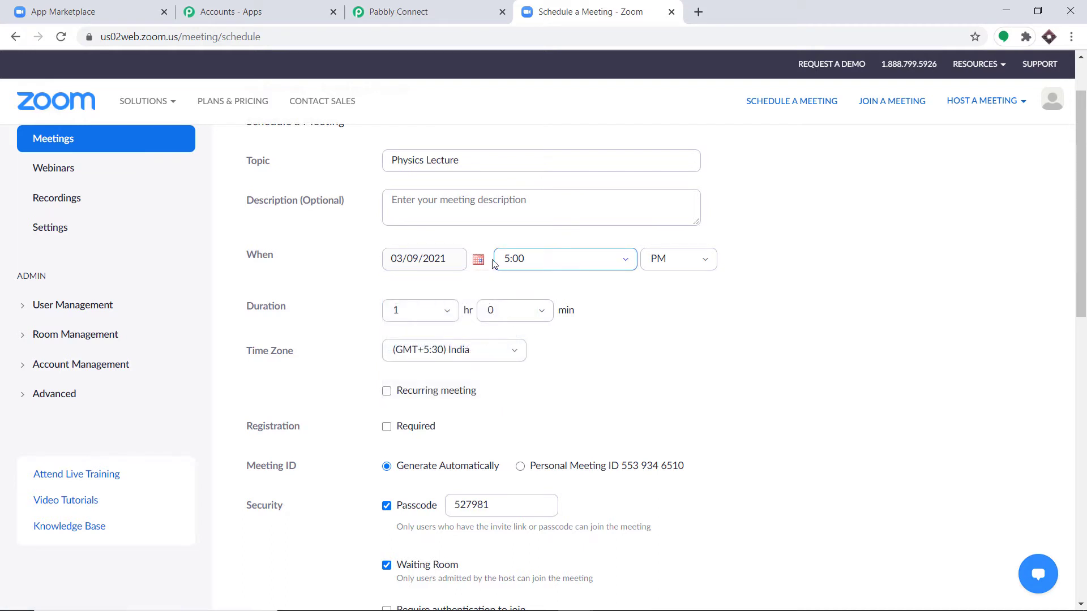
- Make registration required and turn both host and participant video on
{"action": "scroll", "coordinate": [364, 319], "scroll_direction": "down", "scroll_amount": 1}
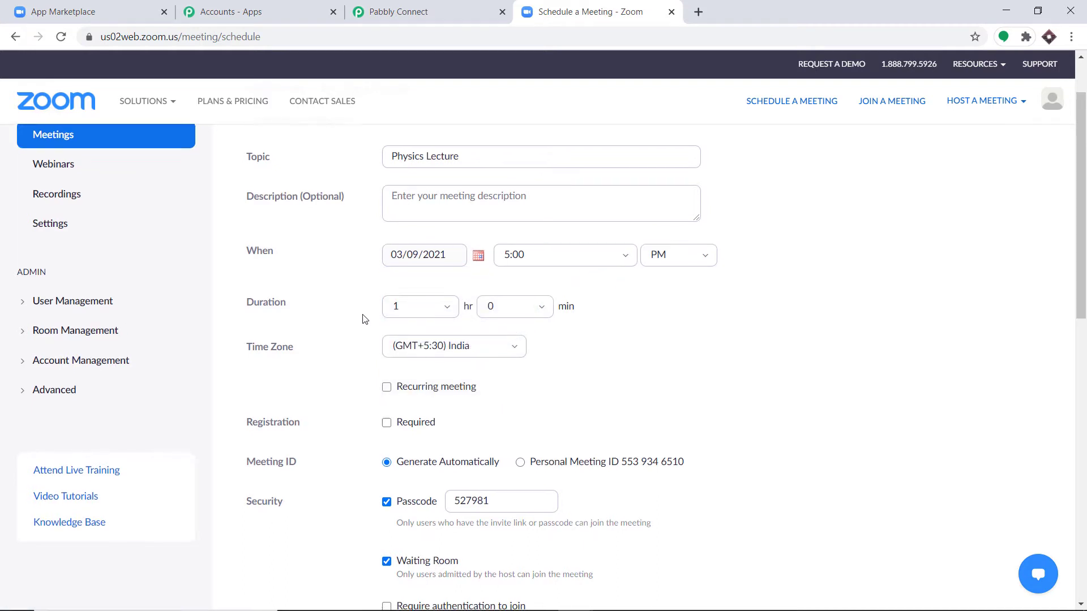
{"action": "scroll", "coordinate": [364, 319], "scroll_direction": "down", "scroll_amount": 2}
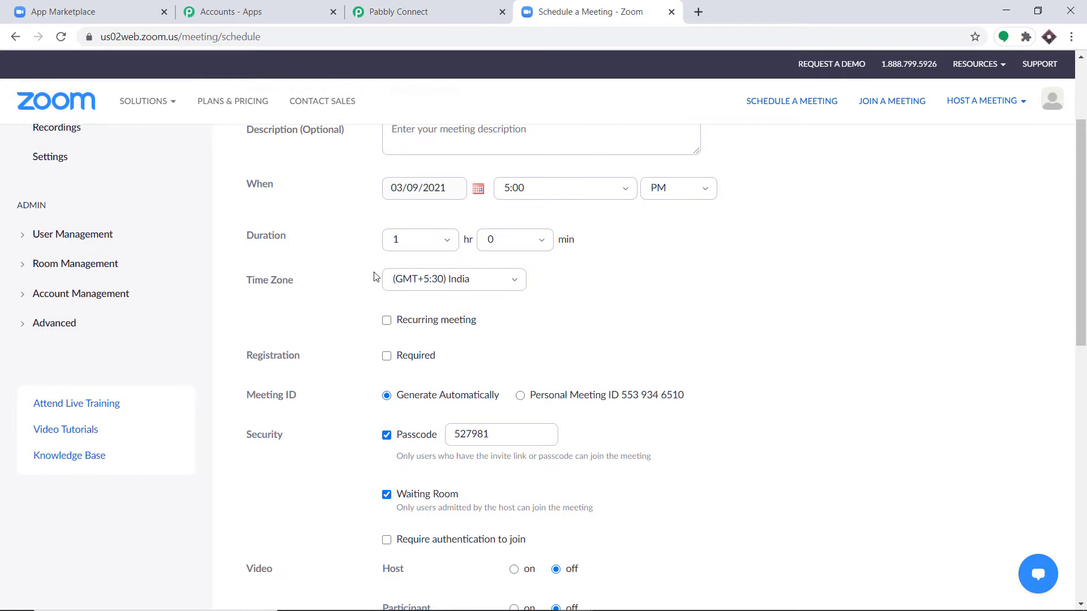
{"action": "scroll", "coordinate": [538, 281], "scroll_direction": "down", "scroll_amount": 1}
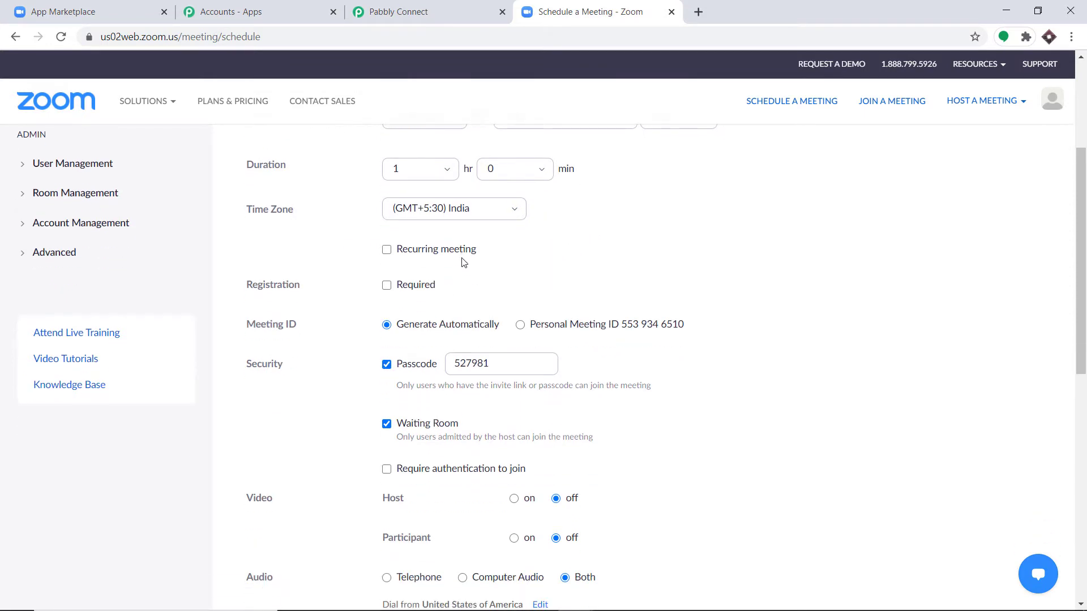
{"action": "scroll", "coordinate": [368, 243], "scroll_direction": "down", "scroll_amount": 1}
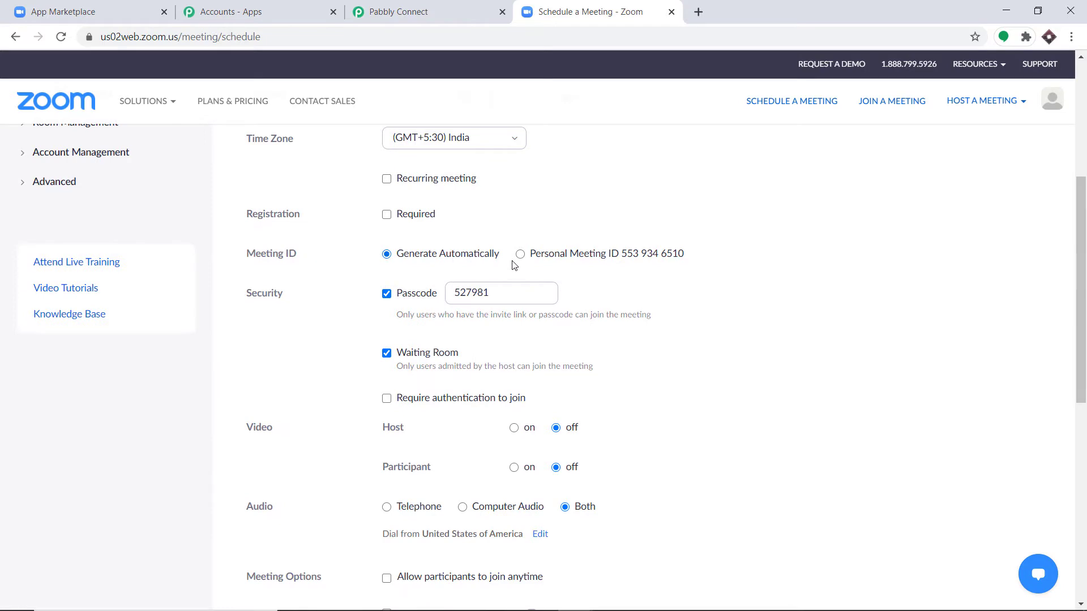
{"action": "left_click", "coordinate": [387, 216]}
{"action": "scroll", "coordinate": [442, 243], "scroll_direction": "down", "scroll_amount": 3}
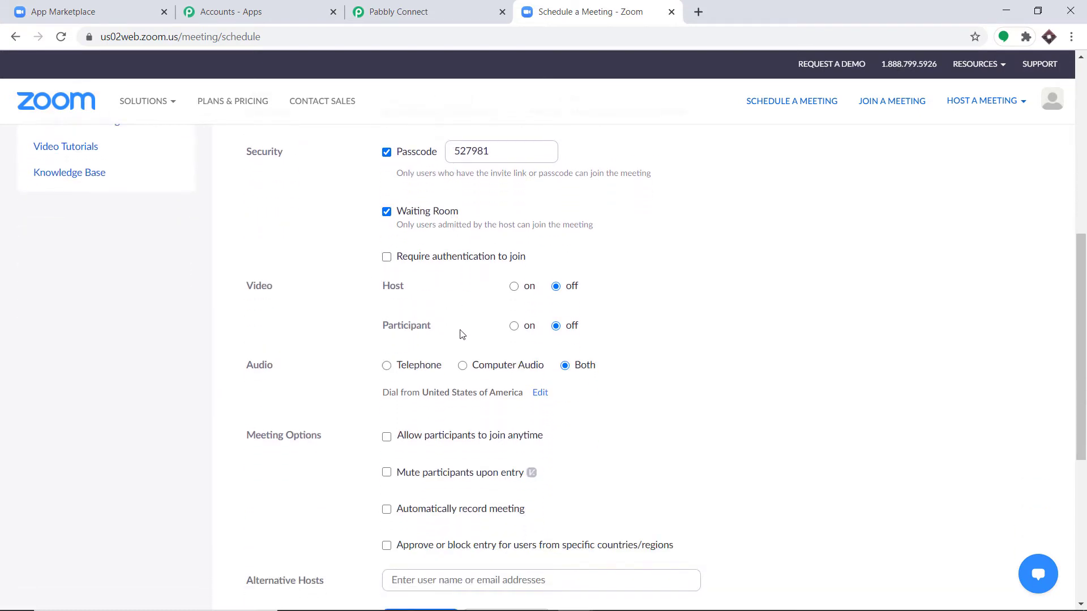
{"action": "left_click", "coordinate": [514, 286]}
{"action": "left_click", "coordinate": [514, 326]}
{"action": "scroll", "coordinate": [545, 301], "scroll_direction": "down", "scroll_amount": 1}
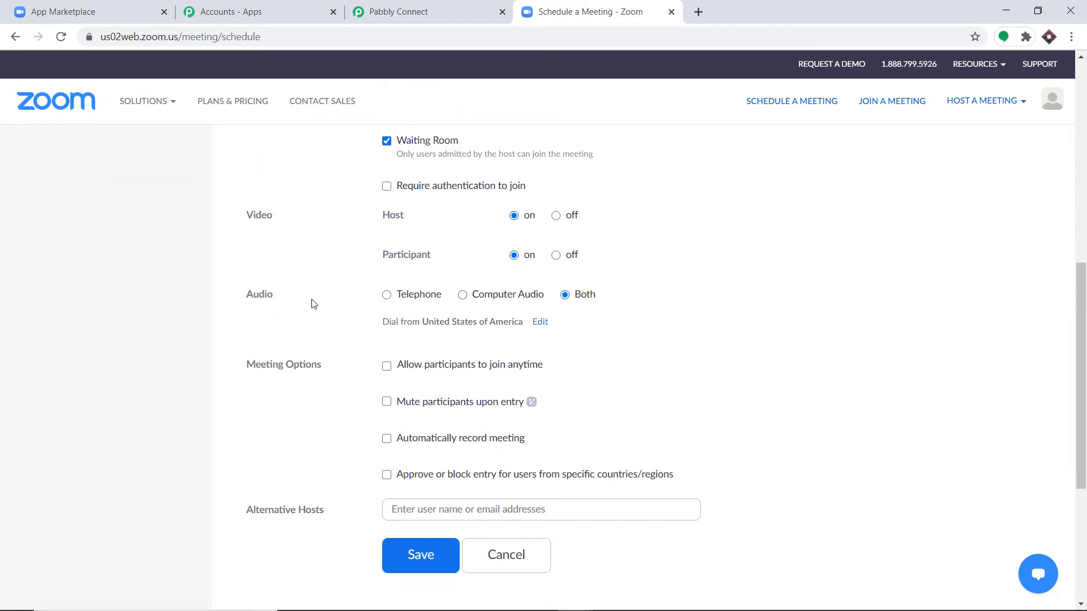
{"action": "scroll", "coordinate": [624, 305], "scroll_direction": "down", "scroll_amount": 2}
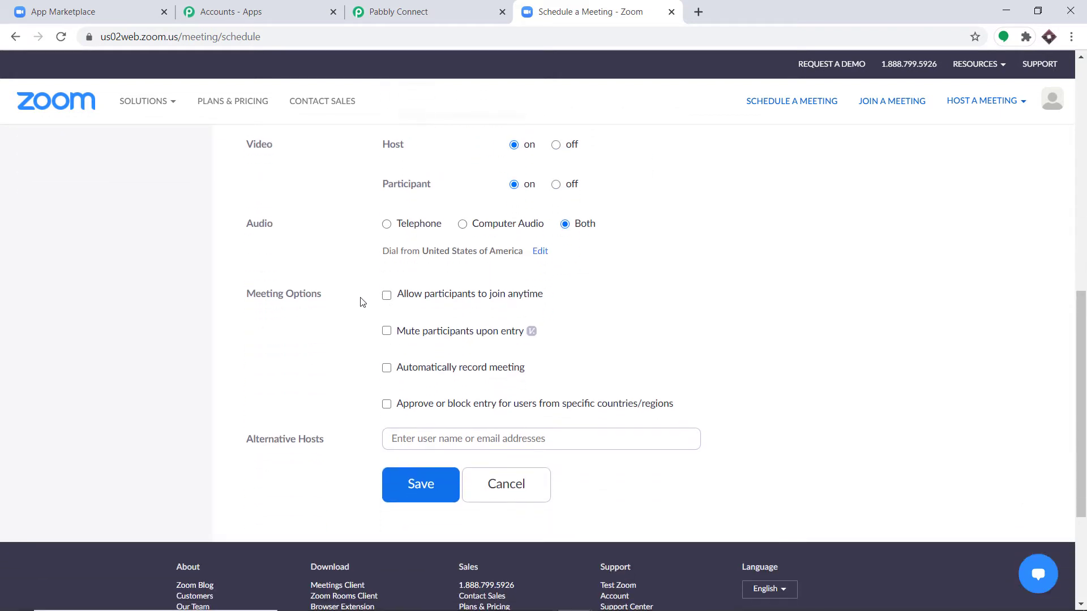
{"action": "scroll", "coordinate": [543, 308], "scroll_direction": "down", "scroll_amount": 2}
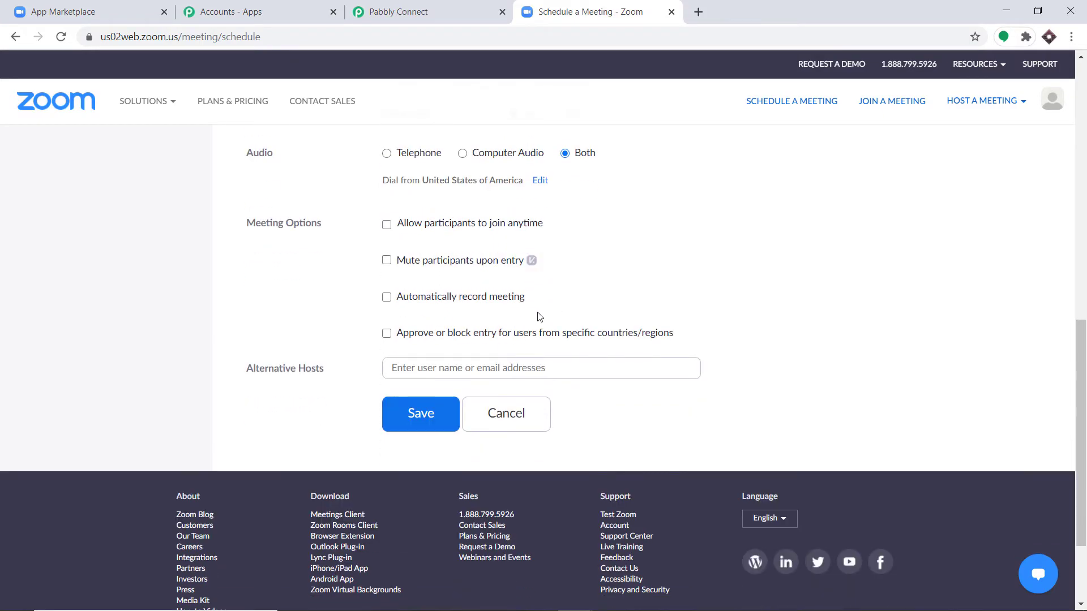
{"action": "scroll", "coordinate": [495, 311], "scroll_direction": "up", "scroll_amount": 5}
{"action": "scroll", "coordinate": [495, 303], "scroll_direction": "down", "scroll_amount": 5}
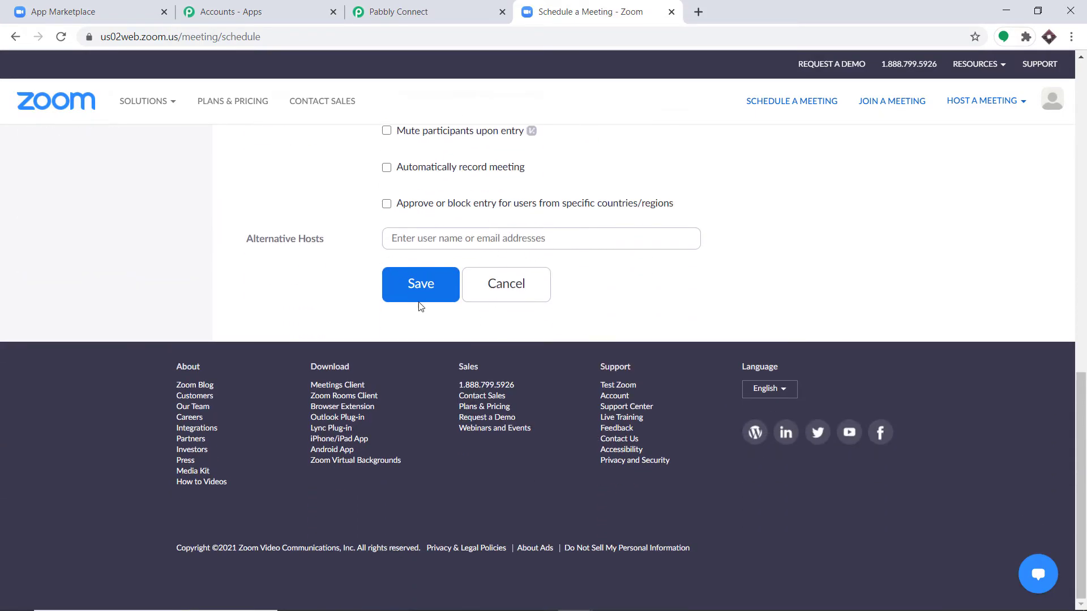
{"action": "scroll", "coordinate": [422, 305], "scroll_direction": "up", "scroll_amount": 5}
{"action": "scroll", "coordinate": [450, 309], "scroll_direction": "down", "scroll_amount": 8}
- Save the Physics Lecture meeting and open its registration link in a new tab
{"action": "left_click", "coordinate": [426, 293]}
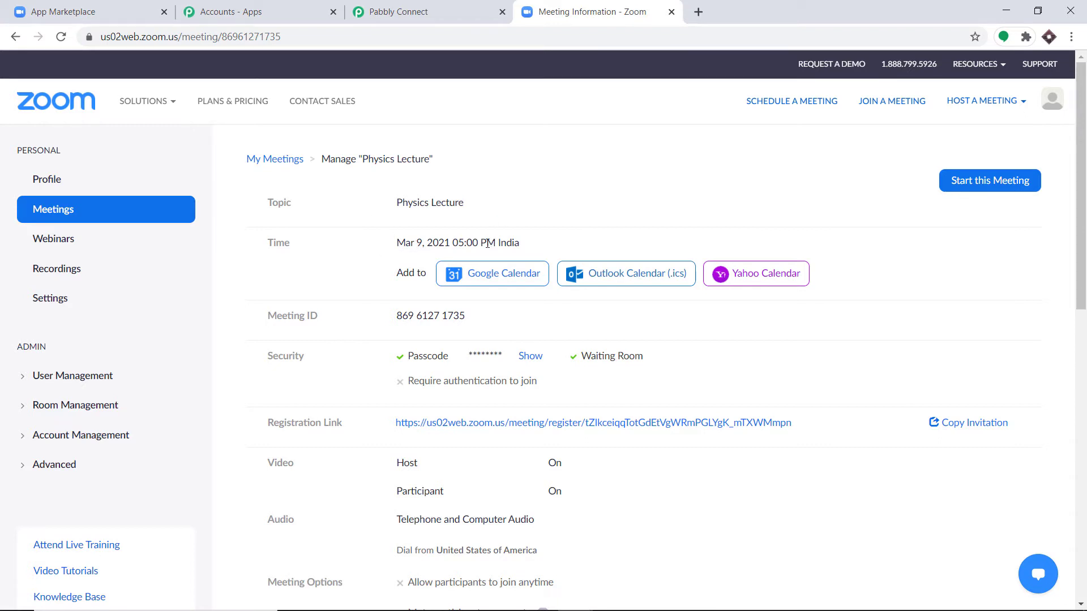
{"action": "scroll", "coordinate": [485, 283], "scroll_direction": "down", "scroll_amount": 2}
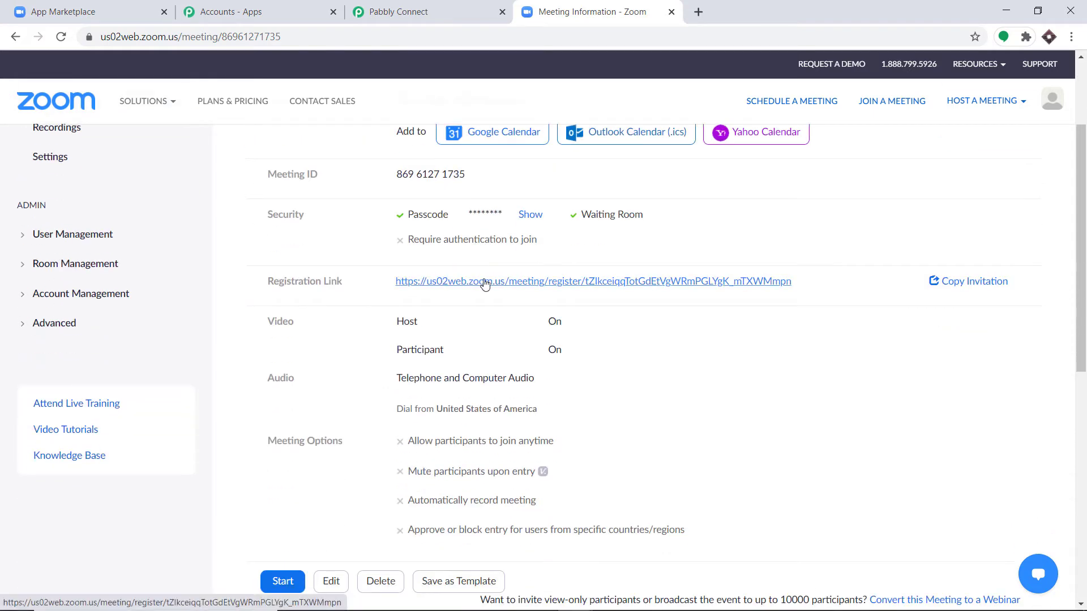
{"action": "left_click", "coordinate": [485, 283]}
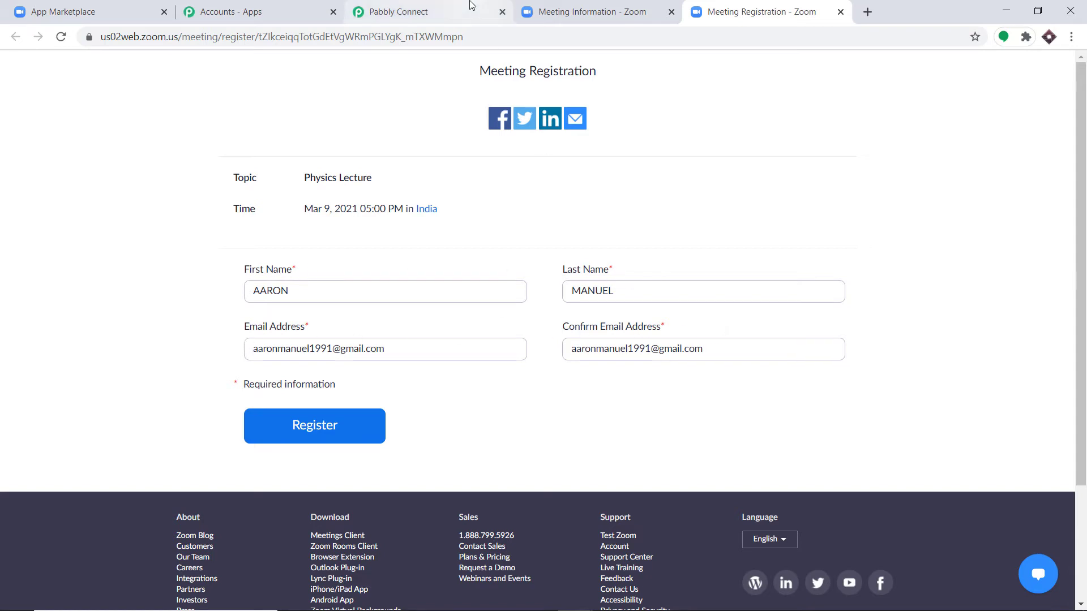
- Back on the meeting page, edit registration options and show the Questions list
{"action": "left_click", "coordinate": [430, 12]}
{"action": "left_click", "coordinate": [568, 13]}
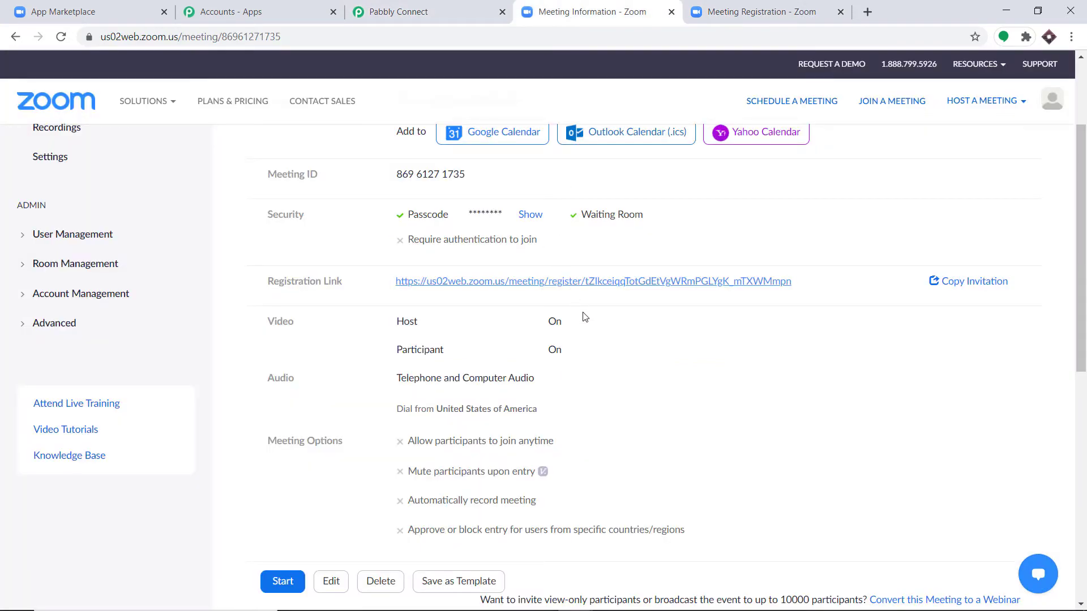
{"action": "scroll", "coordinate": [585, 320], "scroll_direction": "down", "scroll_amount": 8}
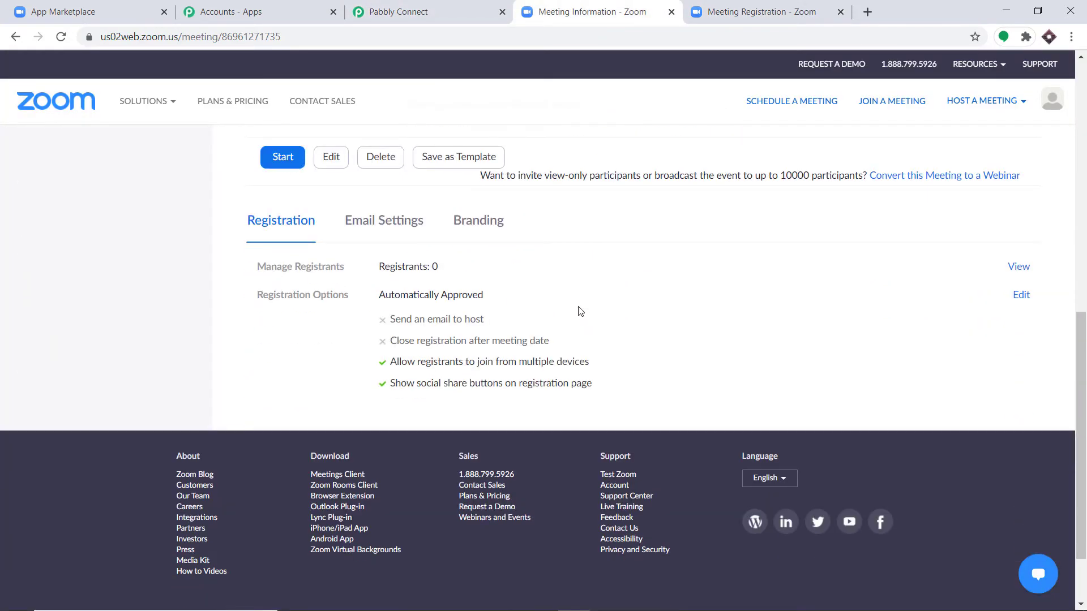
{"action": "left_click", "coordinate": [1022, 295]}
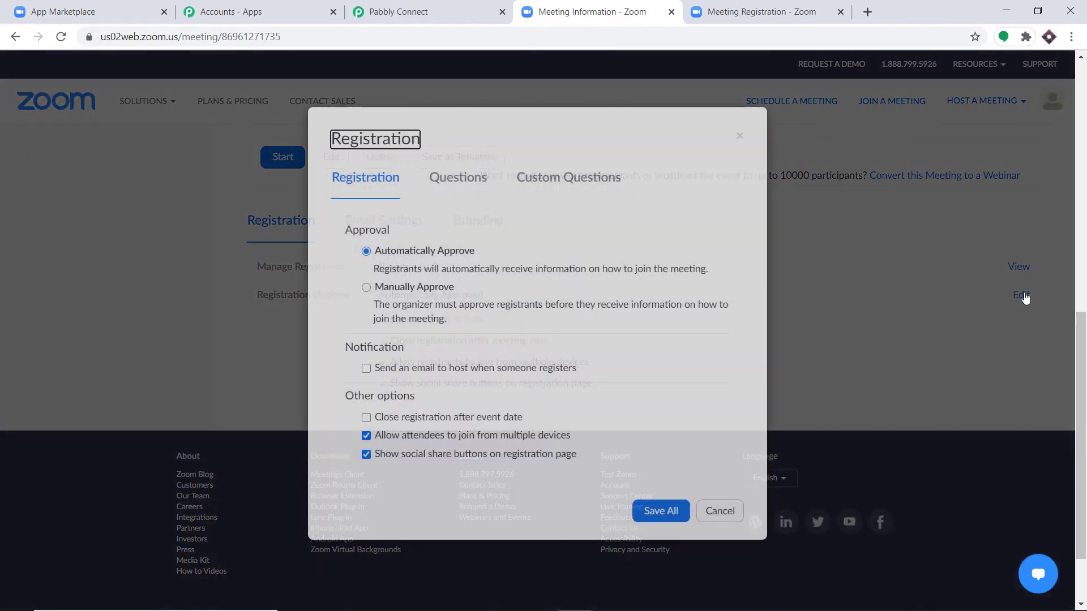
{"action": "left_click", "coordinate": [471, 179]}
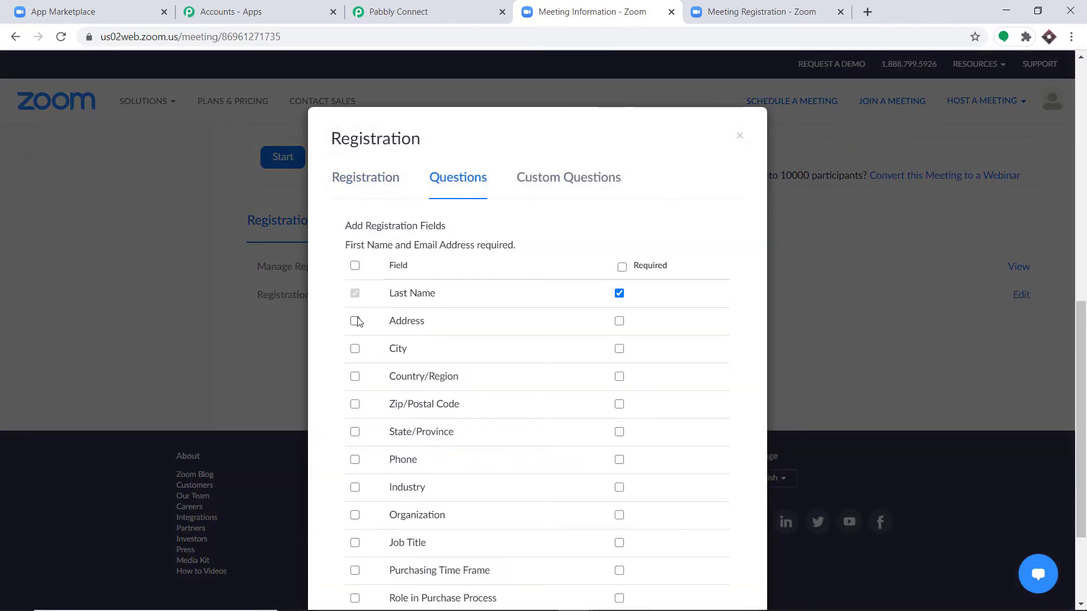
- Add City, Country/Region, Zip/Postal Code and State/Province as registration questions
{"action": "left_click", "coordinate": [355, 349]}
{"action": "left_click", "coordinate": [355, 377]}
{"action": "left_click", "coordinate": [355, 404]}
{"action": "left_click", "coordinate": [355, 432]}
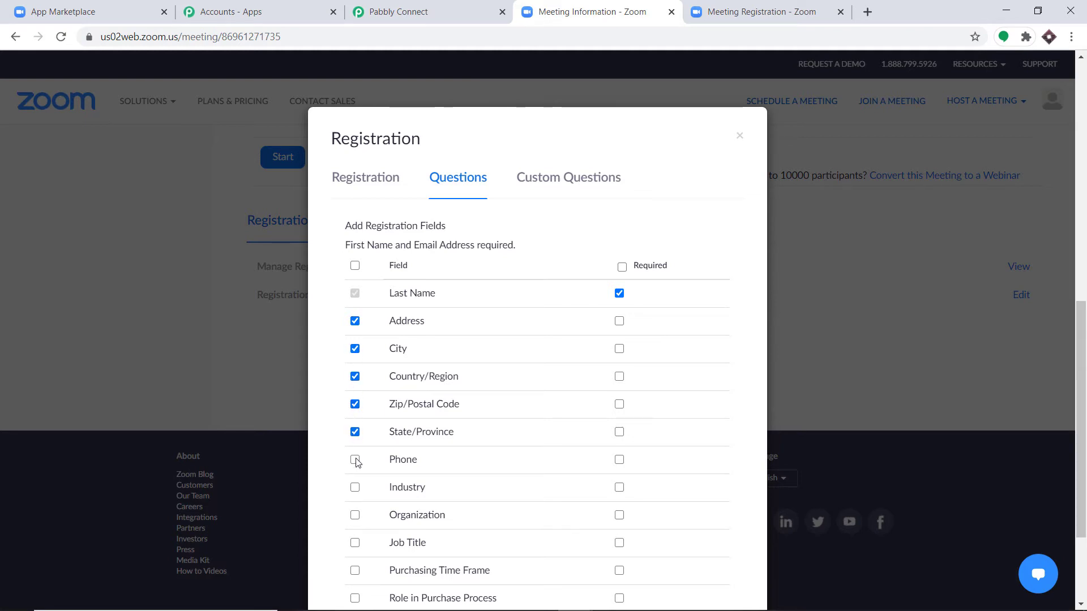
- Make Address, City, Country/Region, Zip/Postal Code, State/Province and Phone required, then save
{"action": "left_click", "coordinate": [620, 322]}
{"action": "left_click", "coordinate": [619, 349]}
{"action": "left_click", "coordinate": [619, 378]}
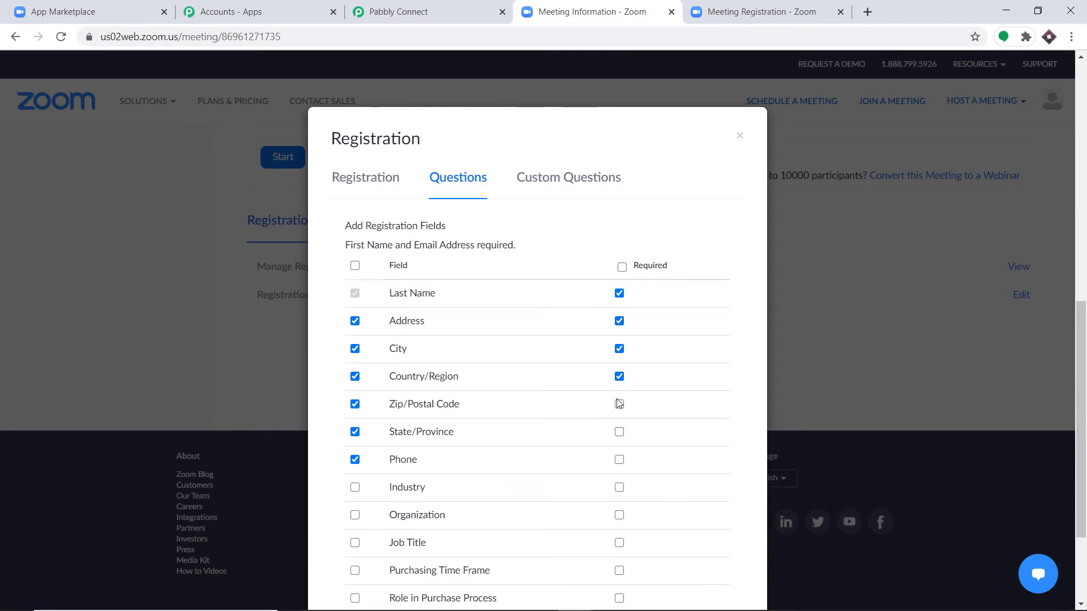
{"action": "left_click", "coordinate": [619, 406]}
{"action": "left_click", "coordinate": [619, 433]}
{"action": "left_click", "coordinate": [621, 460]}
{"action": "scroll", "coordinate": [643, 314], "scroll_direction": "down", "scroll_amount": 2}
{"action": "scroll", "coordinate": [643, 315], "scroll_direction": "up", "scroll_amount": 4}
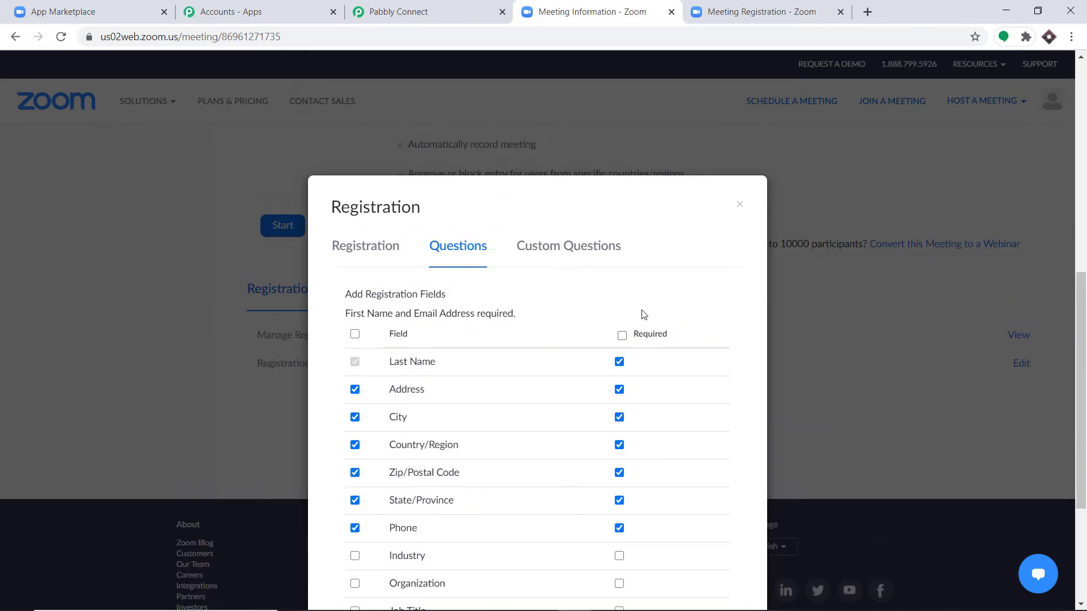
{"action": "scroll", "coordinate": [626, 433], "scroll_direction": "down", "scroll_amount": 3}
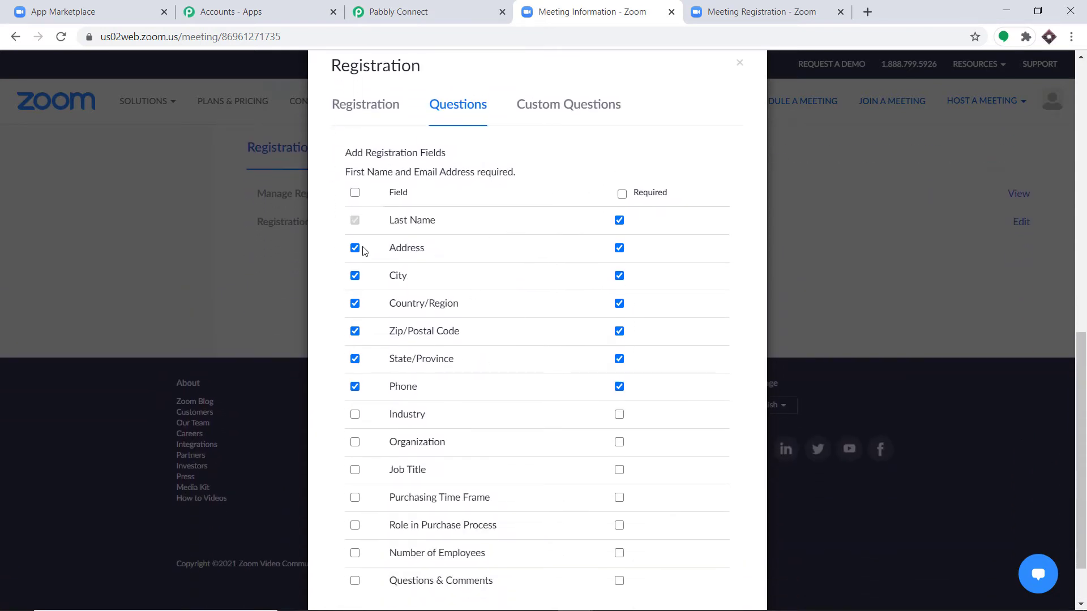
{"action": "scroll", "coordinate": [651, 374], "scroll_direction": "down", "scroll_amount": 1}
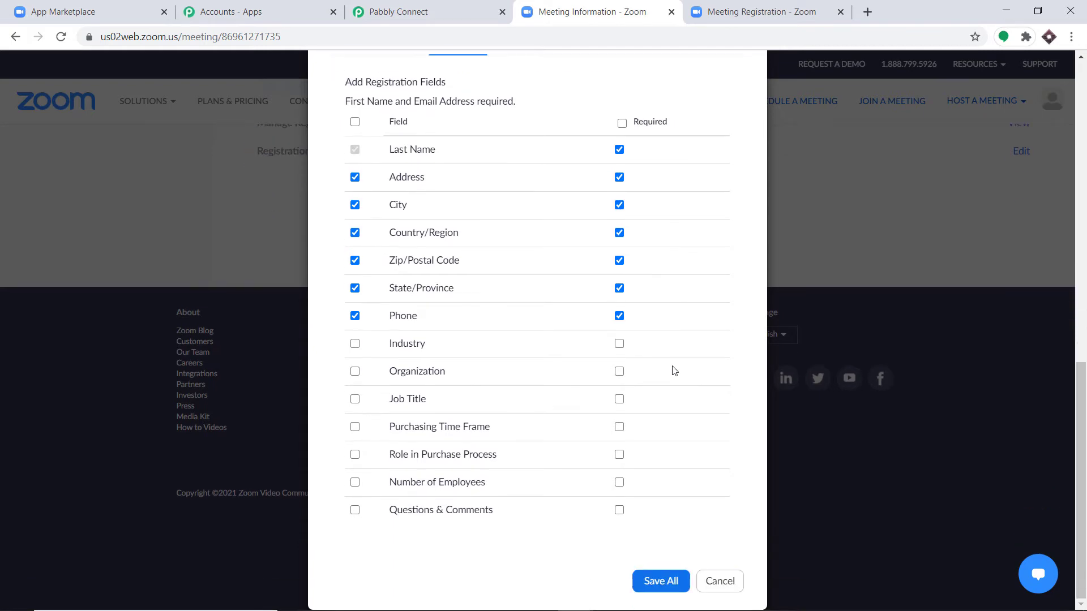
{"action": "left_click", "coordinate": [673, 580]}
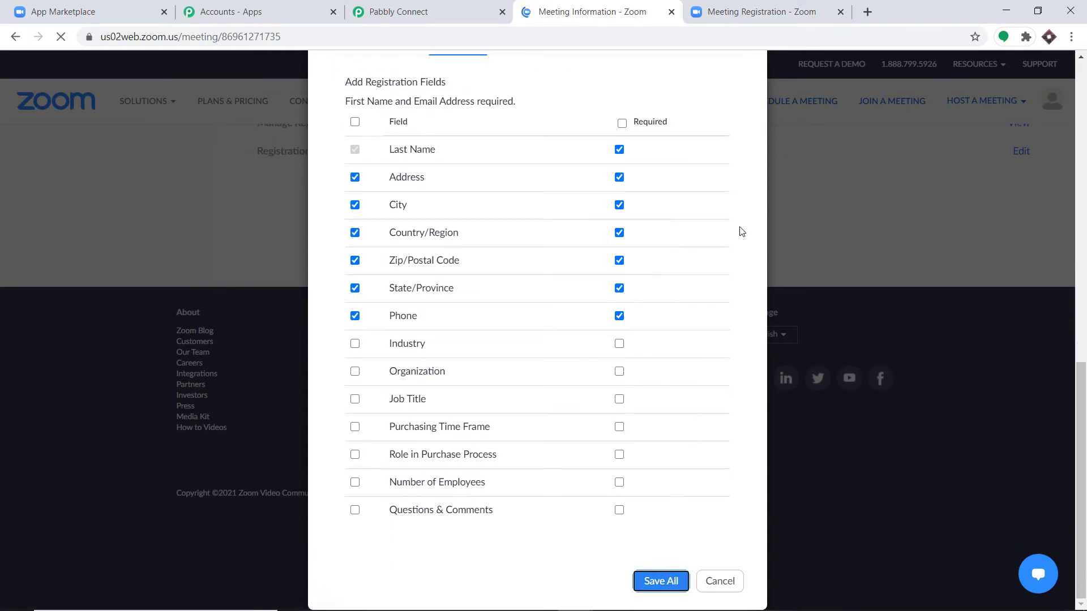
{"action": "scroll", "coordinate": [707, 171], "scroll_direction": "up", "scroll_amount": 9}
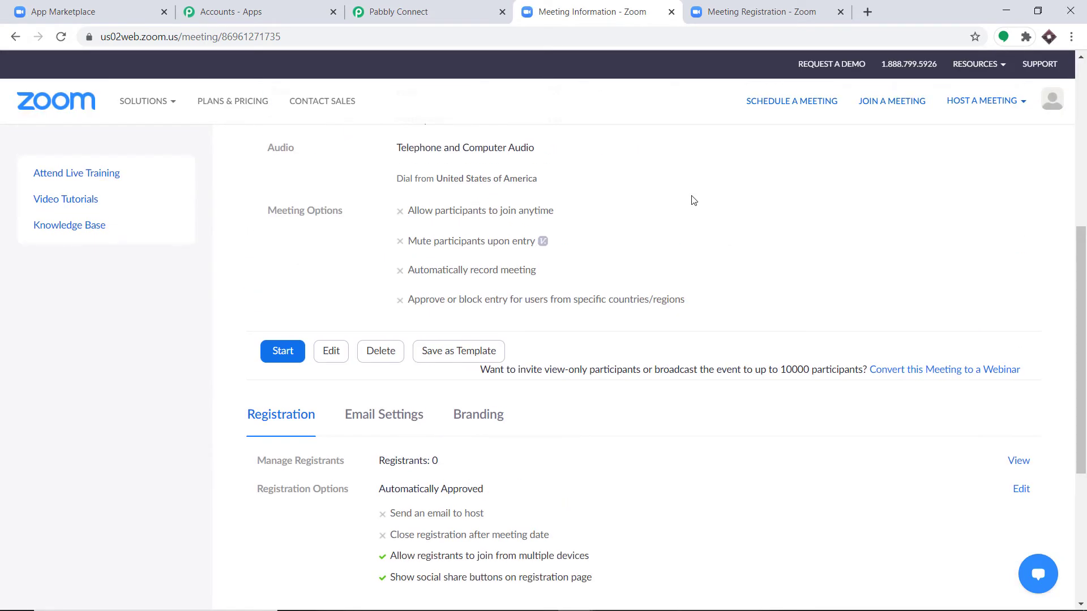
- Open the registration form and autofill it with saved test details
{"action": "left_click", "coordinate": [605, 266]}
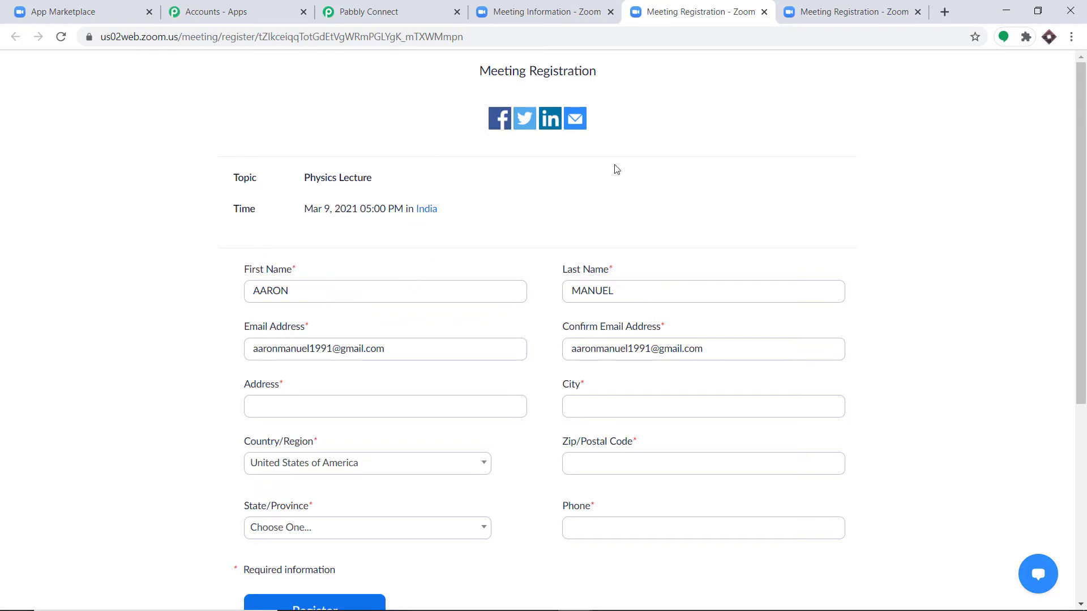
{"action": "left_click", "coordinate": [320, 293]}
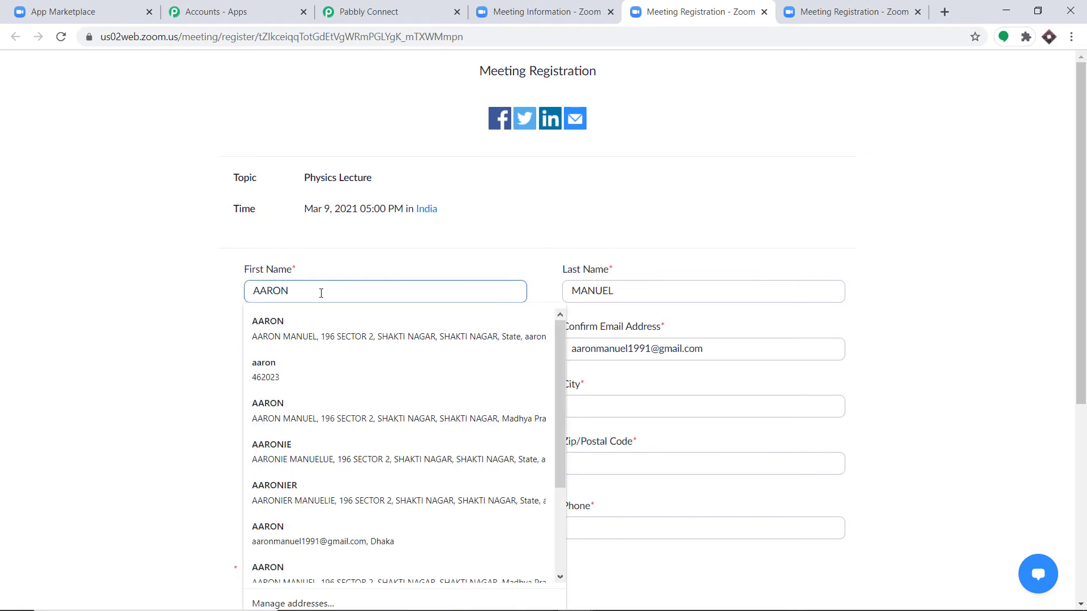
{"action": "key", "text": "BackSpace"}
{"action": "key", "text": "BackSpace"}
{"action": "key", "text": "BackSpace"}
{"action": "key", "text": "BackSpace"}
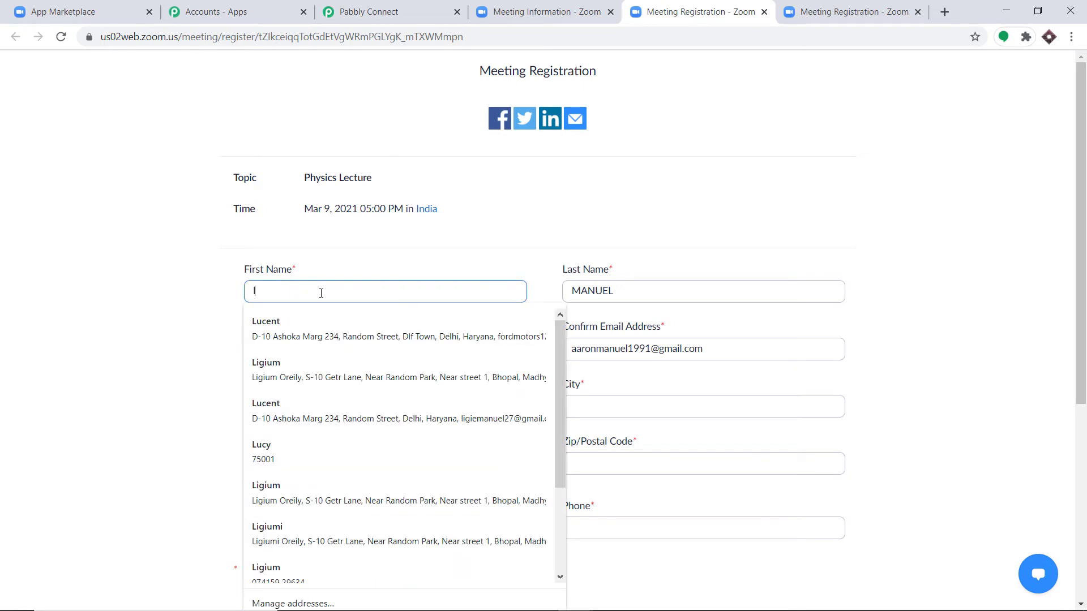
{"action": "left_click", "coordinate": [304, 320]}
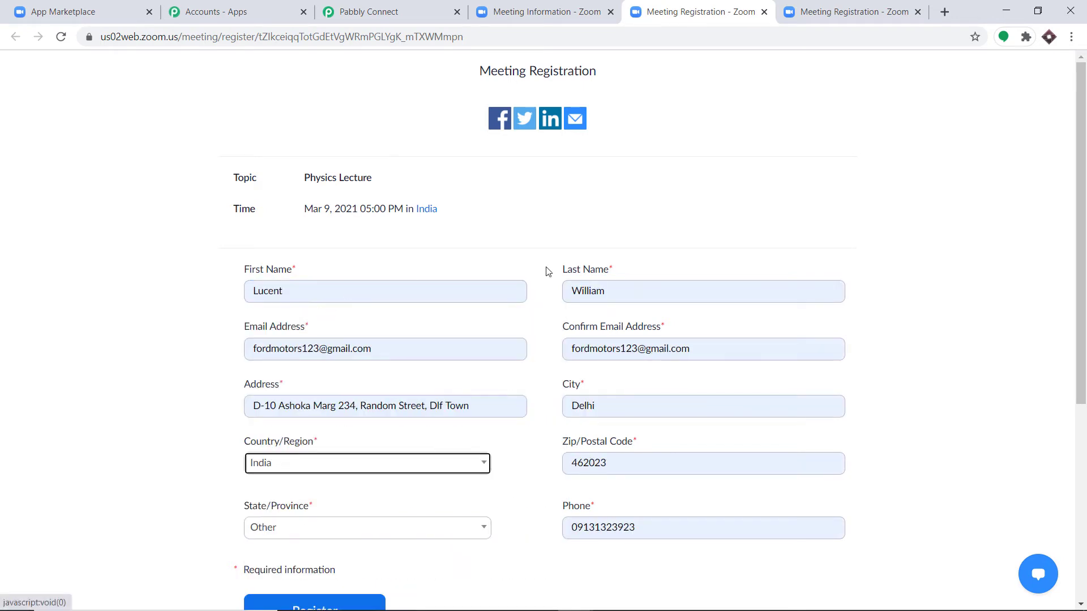
{"action": "scroll", "coordinate": [306, 289], "scroll_direction": "down", "scroll_amount": 1}
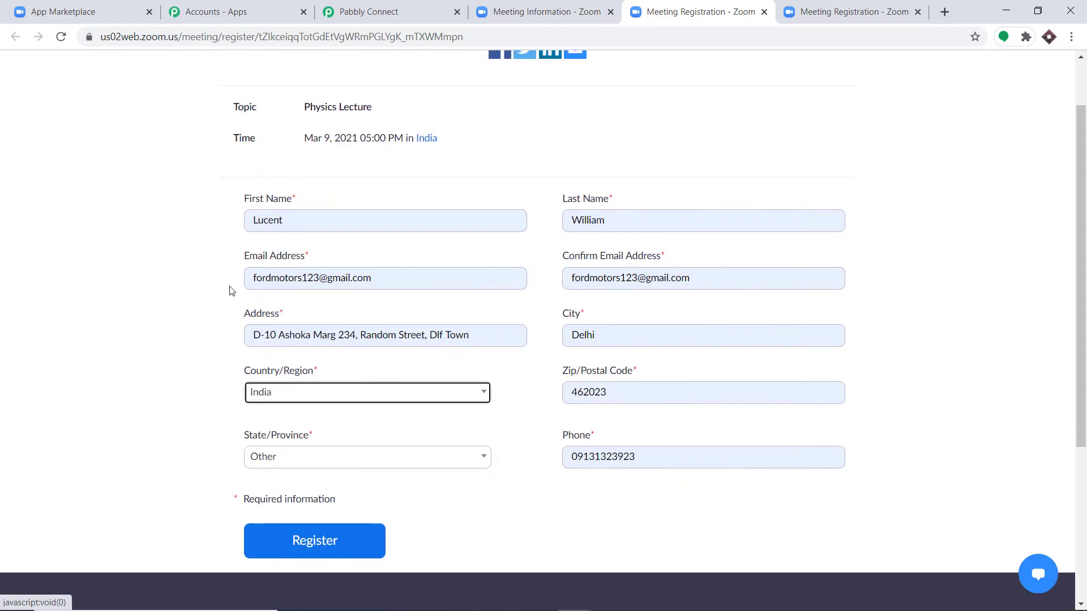
- Replace the name part of both email fields with 'lucent'
{"action": "left_click", "coordinate": [310, 284]}
{"action": "left_click_drag", "start_coordinate": [302, 283], "coordinate": [203, 287]}
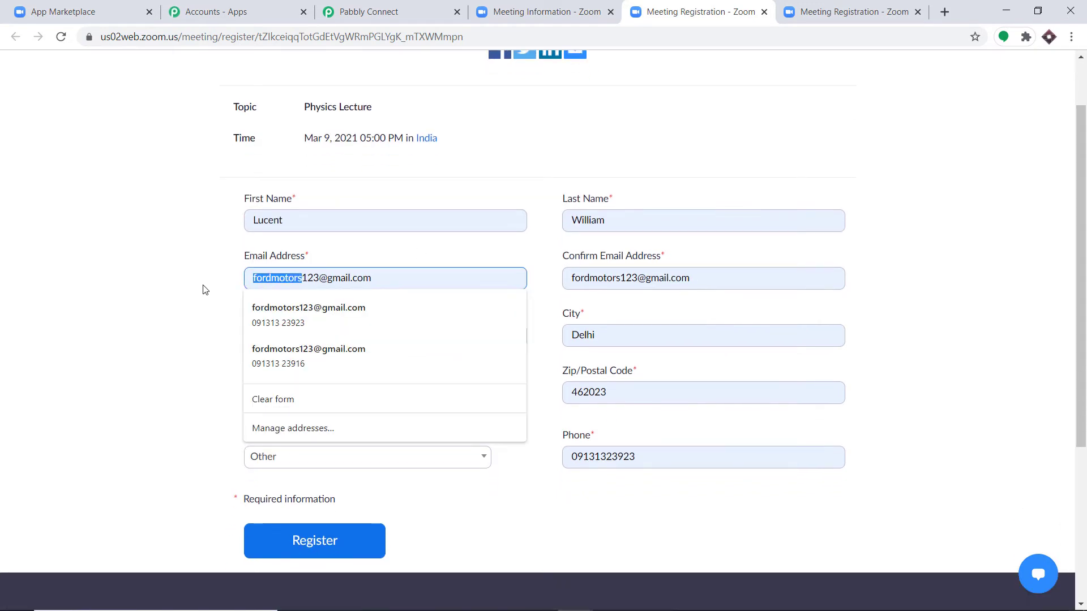
{"action": "key", "text": "BackSpace"}
{"action": "type", "text": "lucent"}
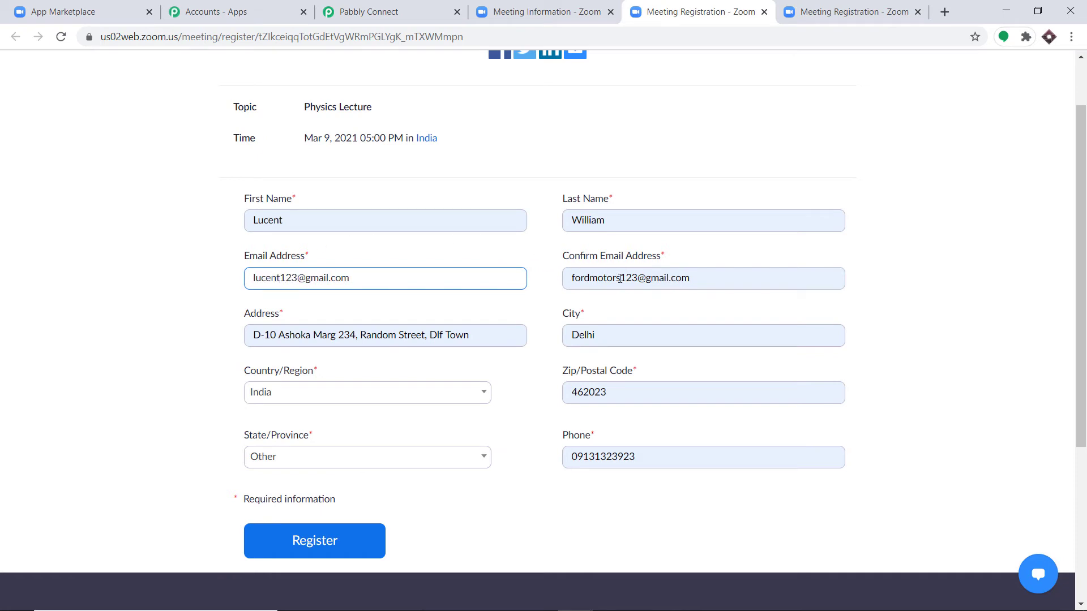
{"action": "left_click_drag", "start_coordinate": [621, 279], "coordinate": [520, 281]}
{"action": "key", "text": "BackSpace"}
{"action": "type", "text": "lucent"}
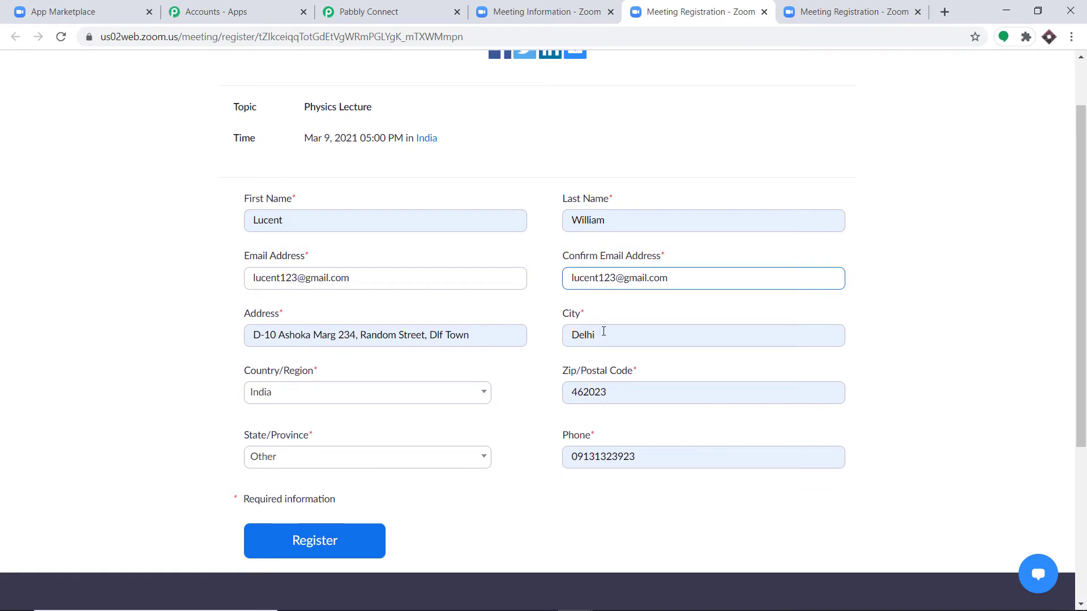
- Choose Other as the state and submit the registration
{"action": "scroll", "coordinate": [445, 380], "scroll_direction": "down", "scroll_amount": 1}
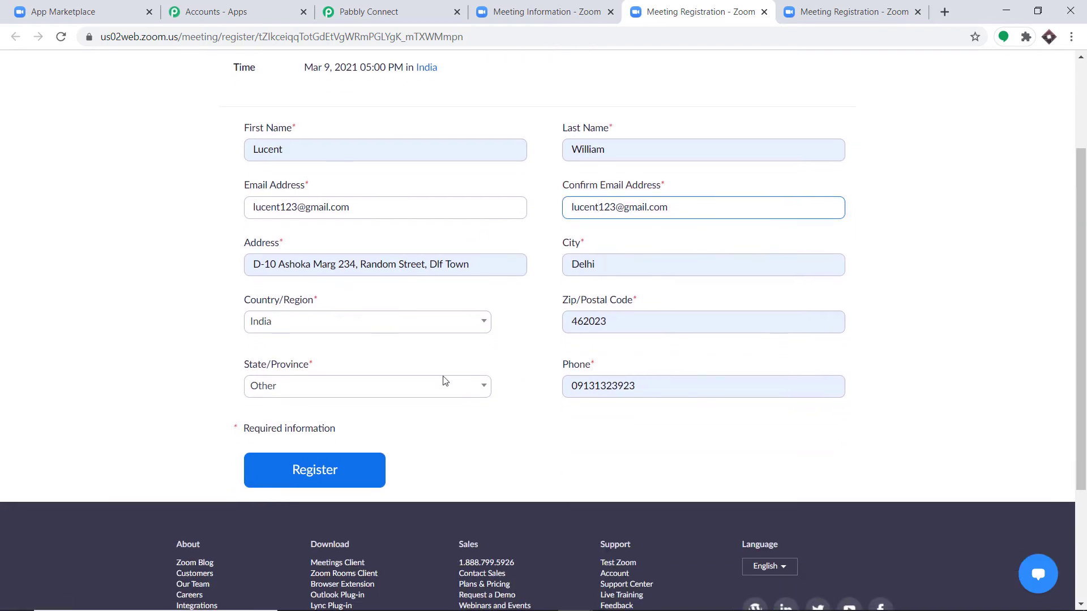
{"action": "left_click", "coordinate": [356, 392]}
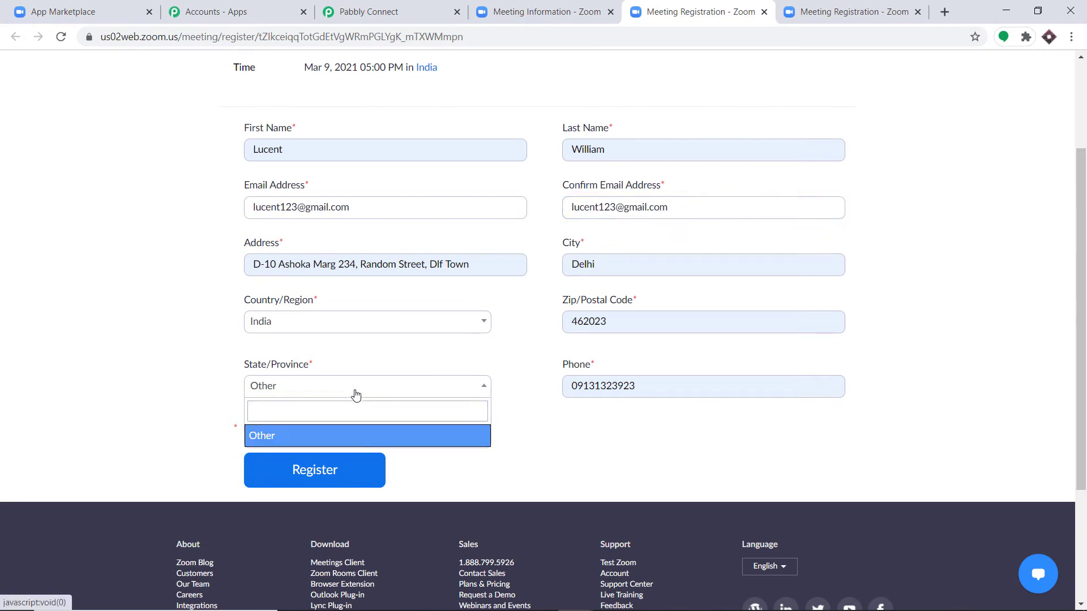
{"action": "left_click", "coordinate": [377, 360]}
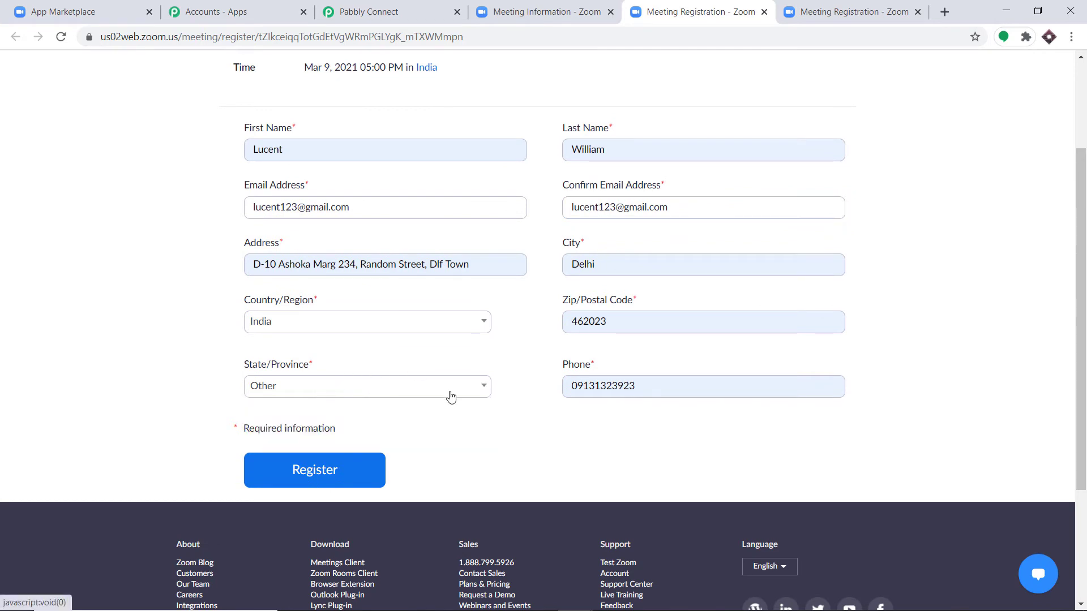
{"action": "left_click", "coordinate": [325, 470]}
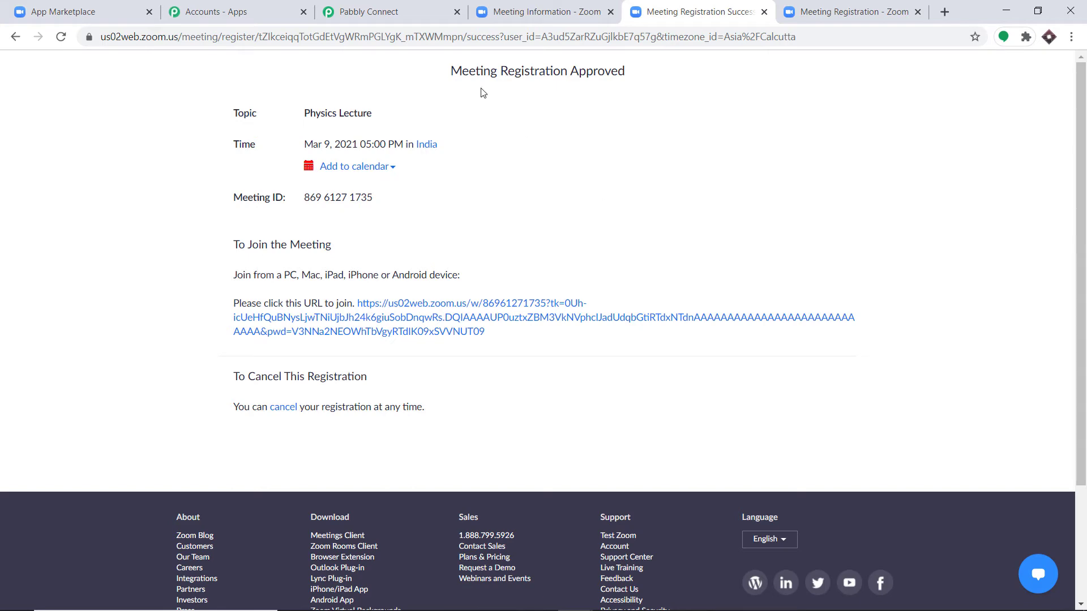
{"action": "left_click", "coordinate": [401, 4]}
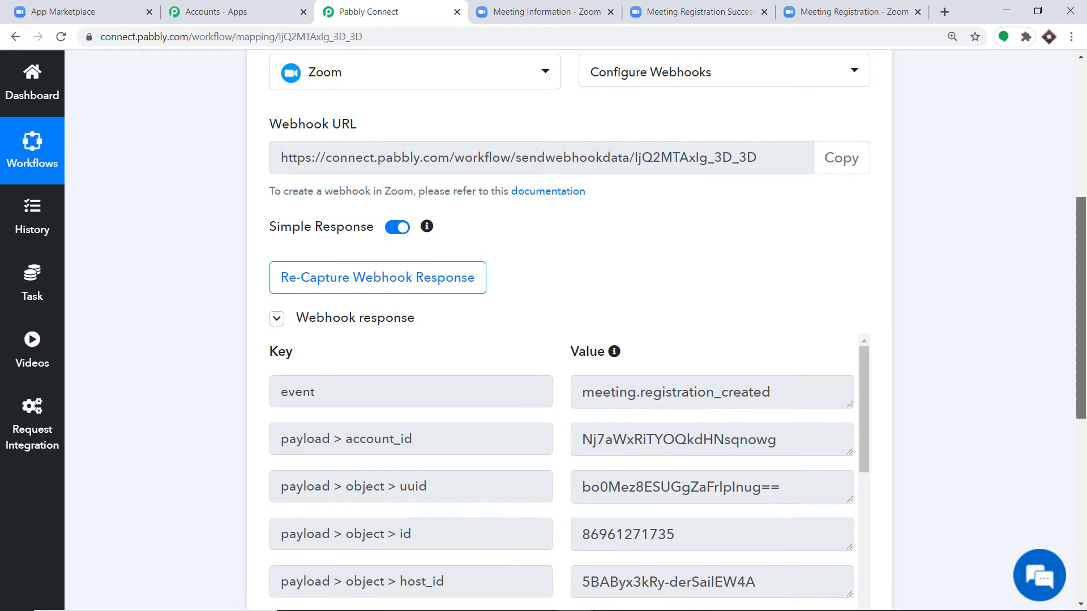
- Scroll through the captured webhook response, enlarging the address field to read the registrant's details
{"action": "scroll", "coordinate": [853, 220], "scroll_direction": "down", "scroll_amount": 5}
{"action": "scroll", "coordinate": [760, 243], "scroll_direction": "down", "scroll_amount": 1}
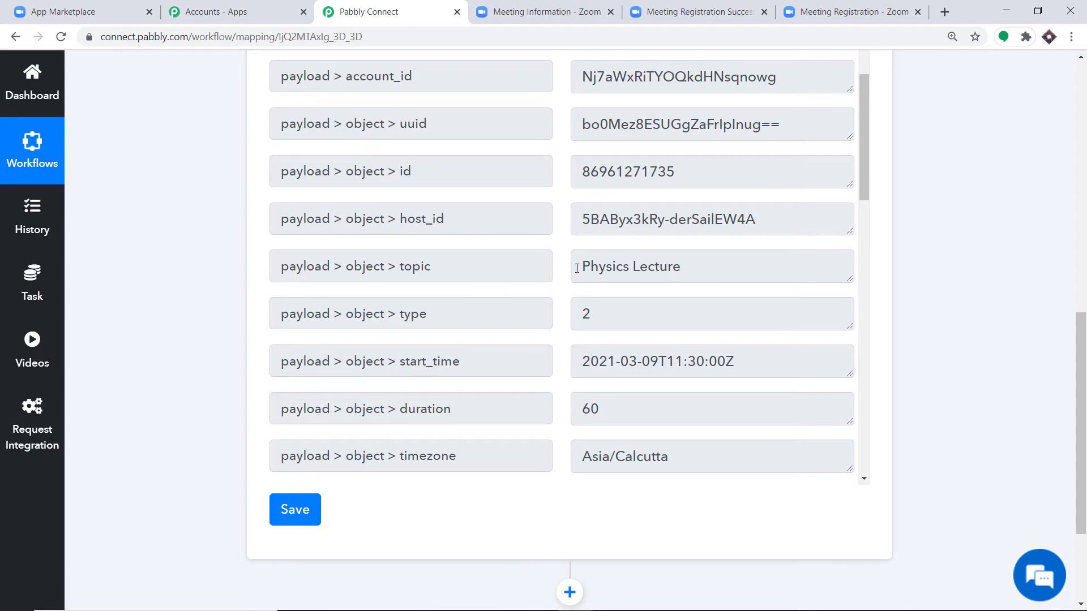
{"action": "scroll", "coordinate": [577, 268], "scroll_direction": "down", "scroll_amount": 5}
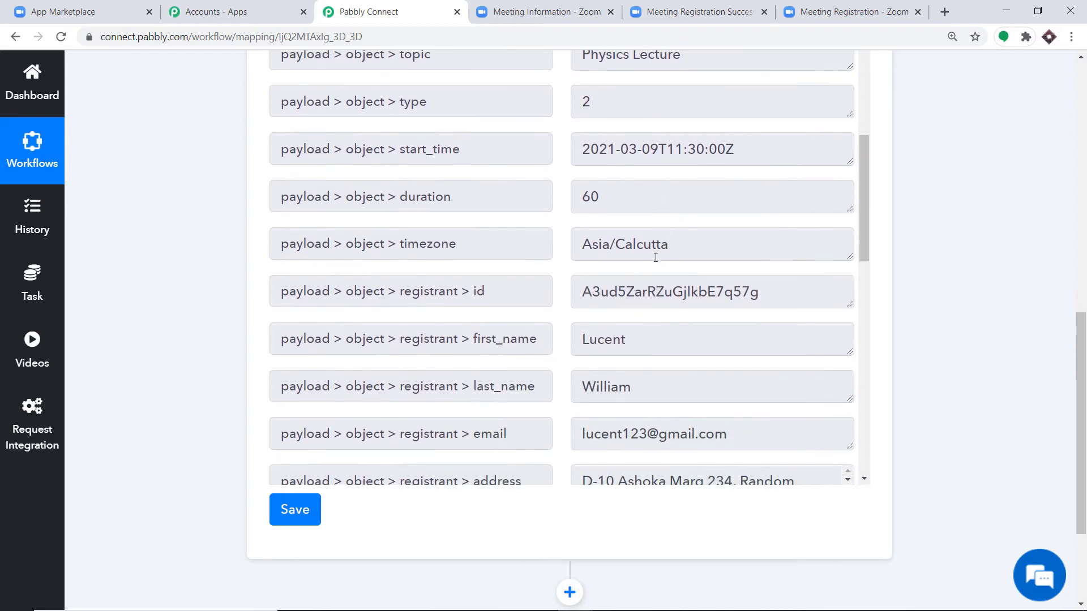
{"action": "scroll", "coordinate": [595, 266], "scroll_direction": "down", "scroll_amount": 2}
{"action": "scroll", "coordinate": [634, 266], "scroll_direction": "down", "scroll_amount": 3}
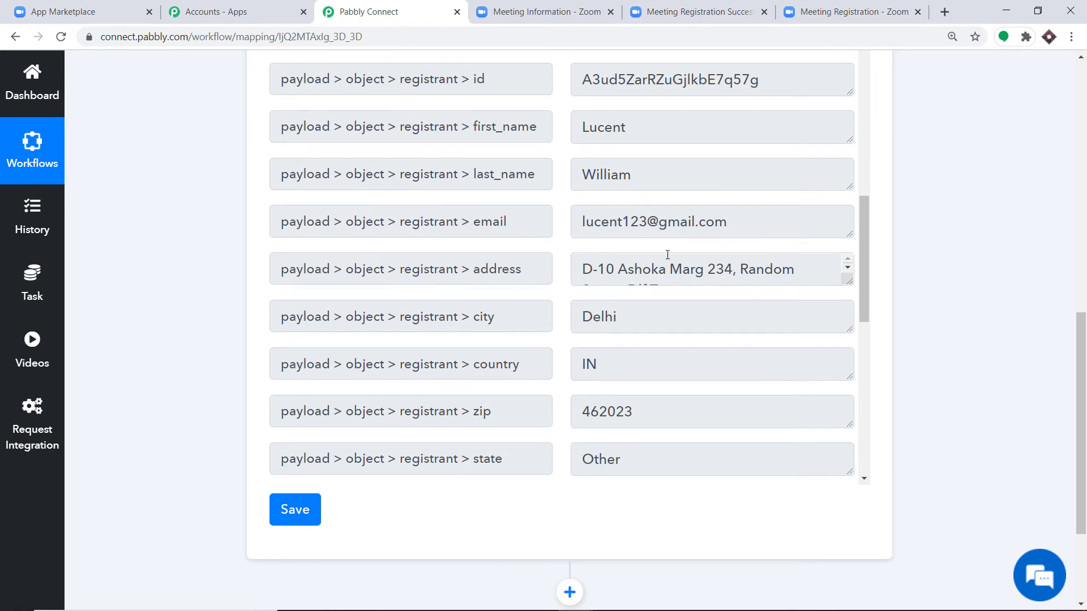
{"action": "left_click_drag", "start_coordinate": [849, 281], "coordinate": [849, 322]}
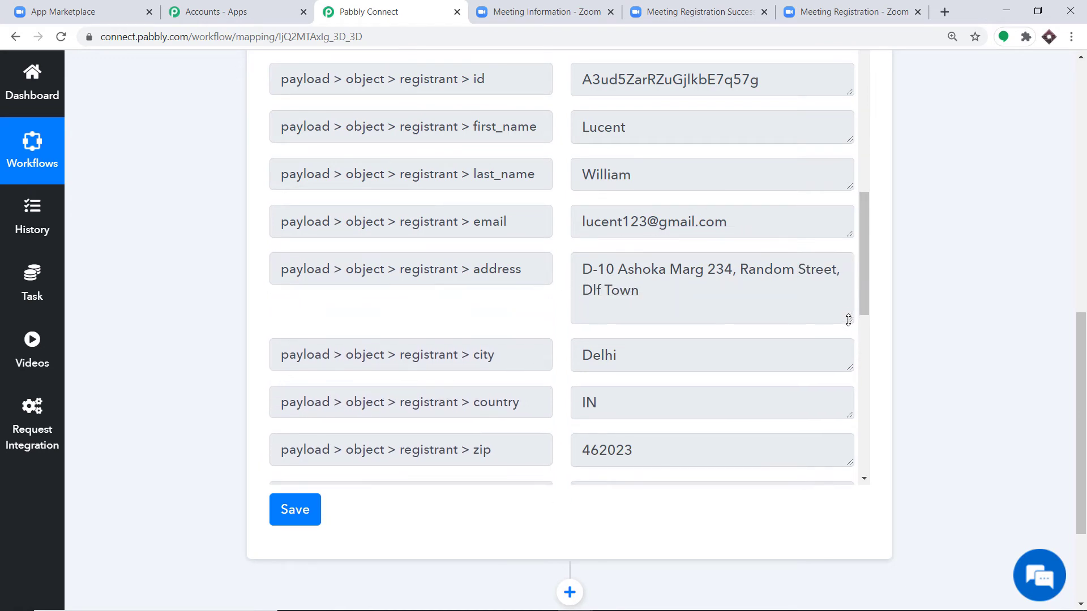
{"action": "scroll", "coordinate": [598, 334], "scroll_direction": "down", "scroll_amount": 2}
{"action": "scroll", "coordinate": [598, 334], "scroll_direction": "down", "scroll_amount": 2}
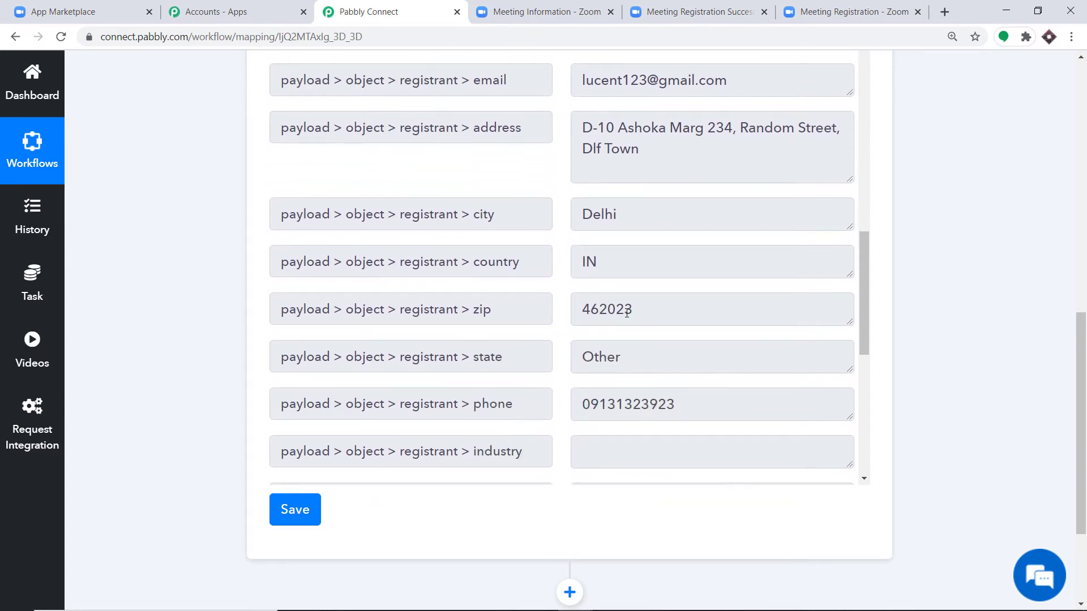
{"action": "scroll", "coordinate": [622, 311], "scroll_direction": "down", "scroll_amount": 4}
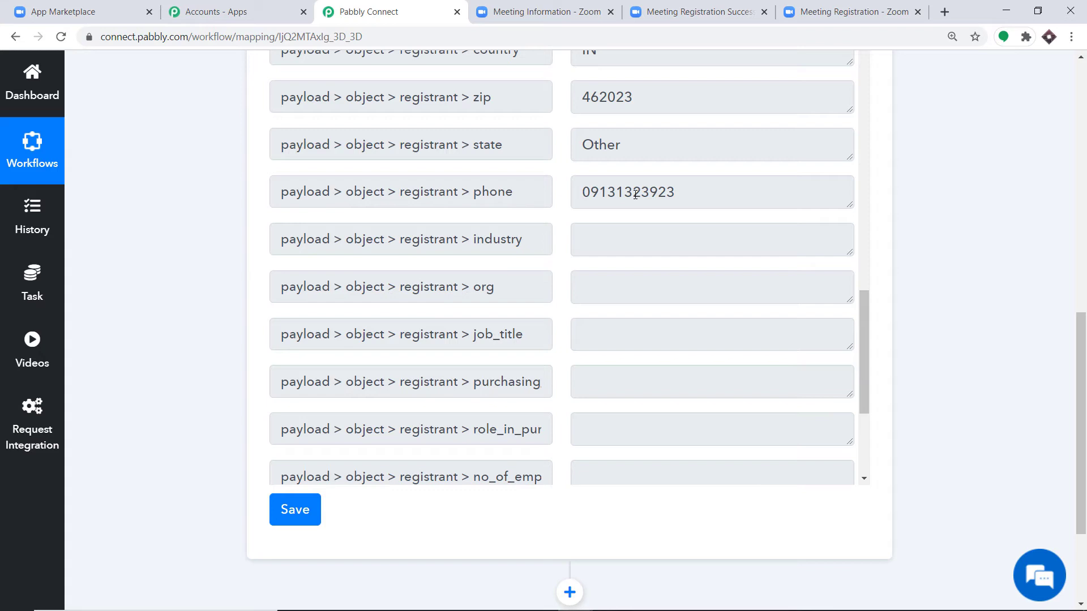
{"action": "scroll", "coordinate": [906, 340], "scroll_direction": "down", "scroll_amount": 3}
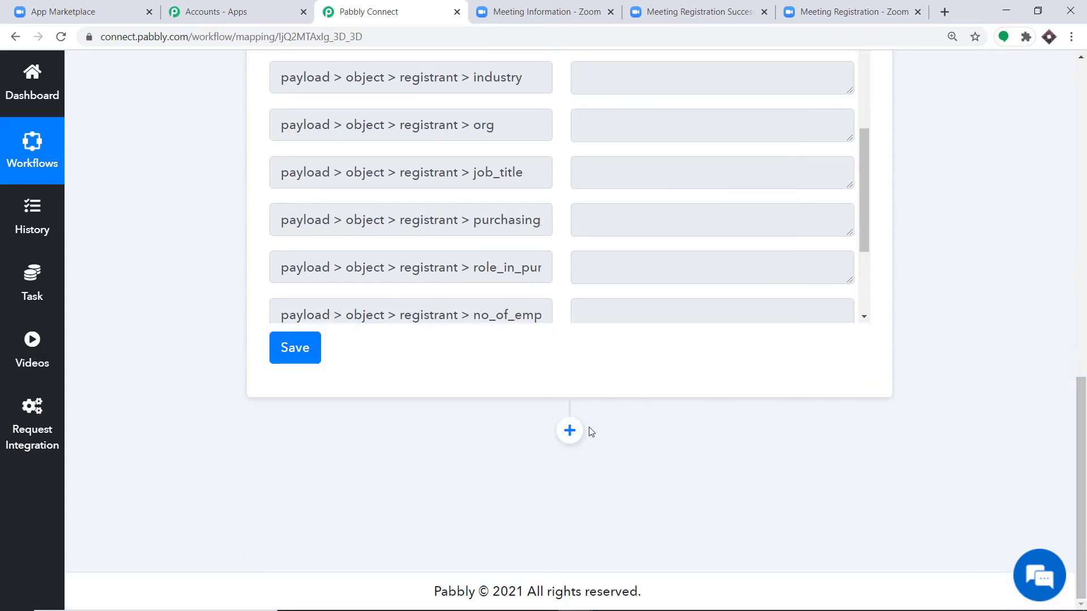
- Add an action step after the Zoom trigger using the Google Sheets app
{"action": "left_click", "coordinate": [577, 433]}
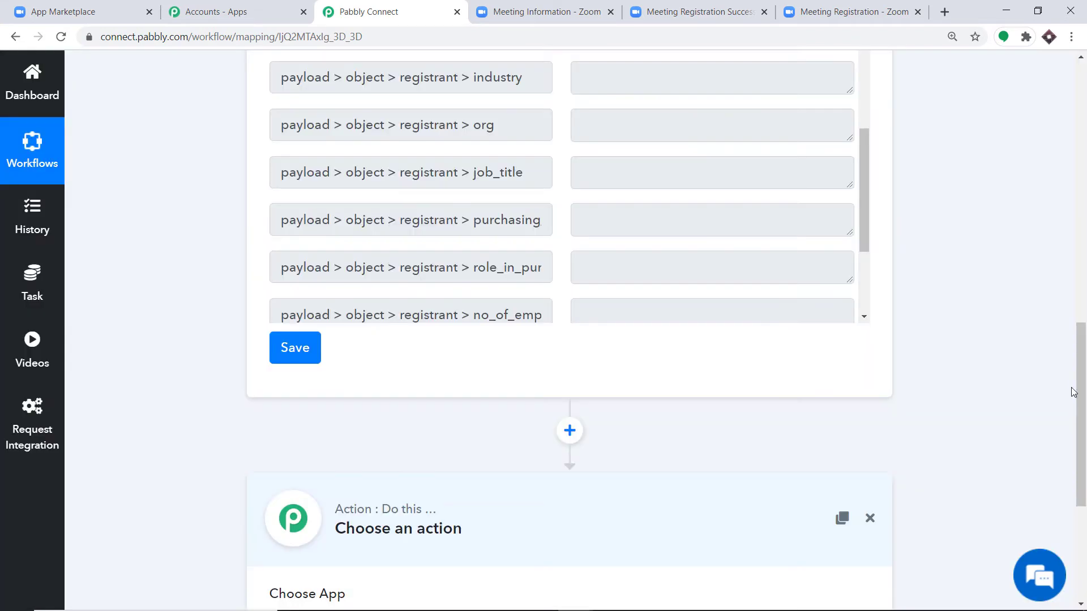
{"action": "left_click_drag", "start_coordinate": [1081, 443], "coordinate": [1084, 534]}
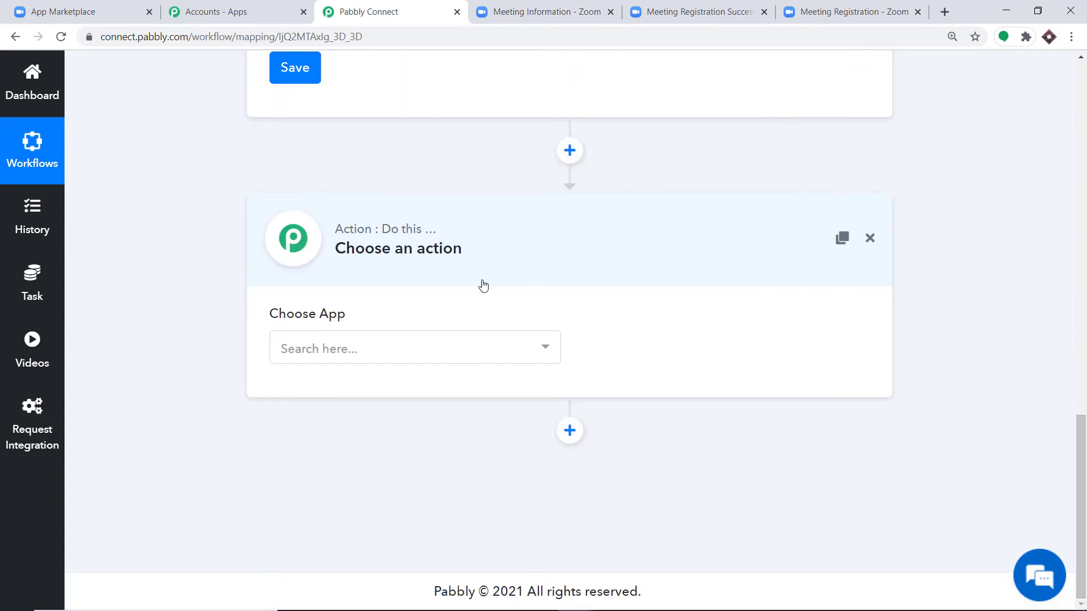
{"action": "left_click", "coordinate": [398, 354]}
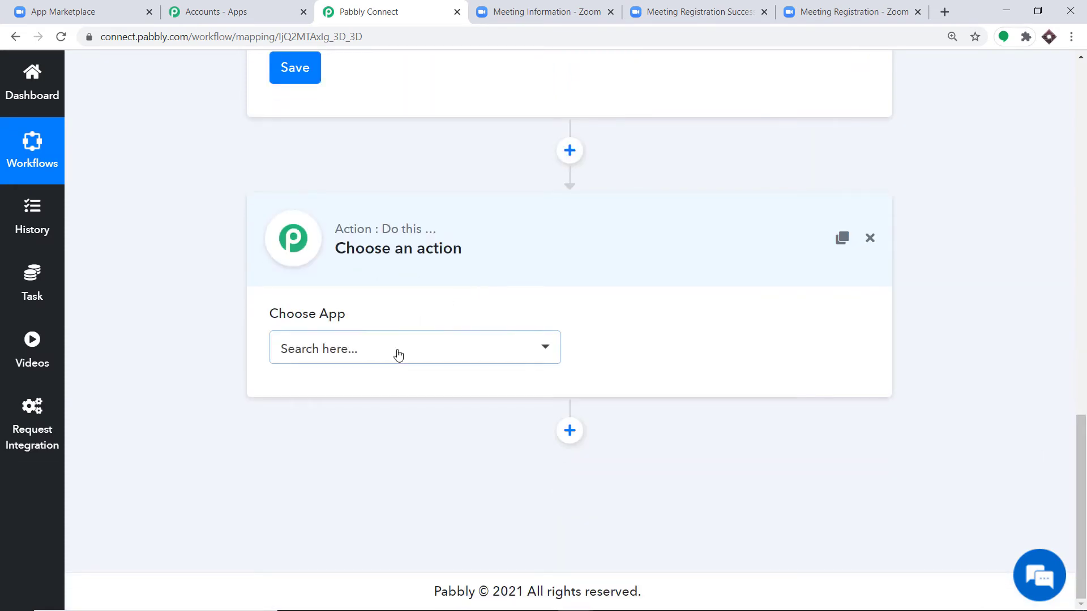
{"action": "type", "text": "goo"}
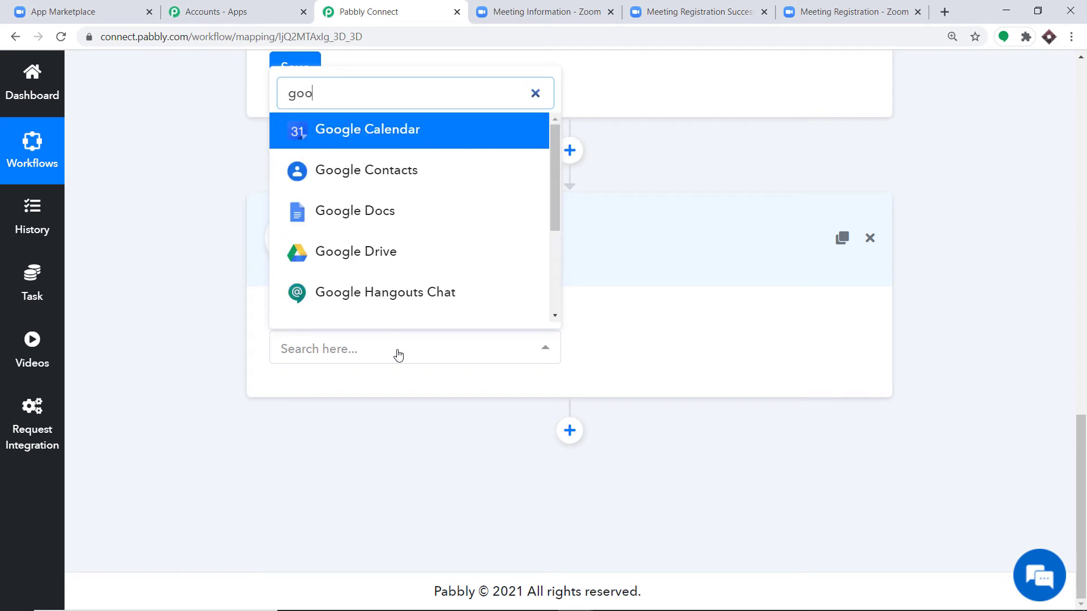
{"action": "type", "text": "gle sheet"}
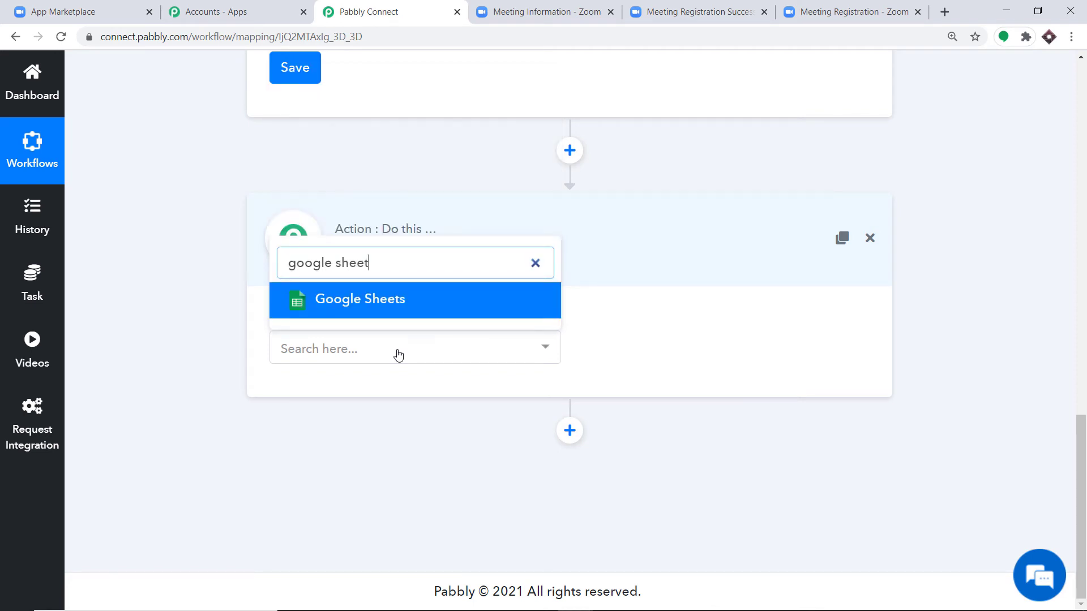
{"action": "left_click", "coordinate": [410, 308]}
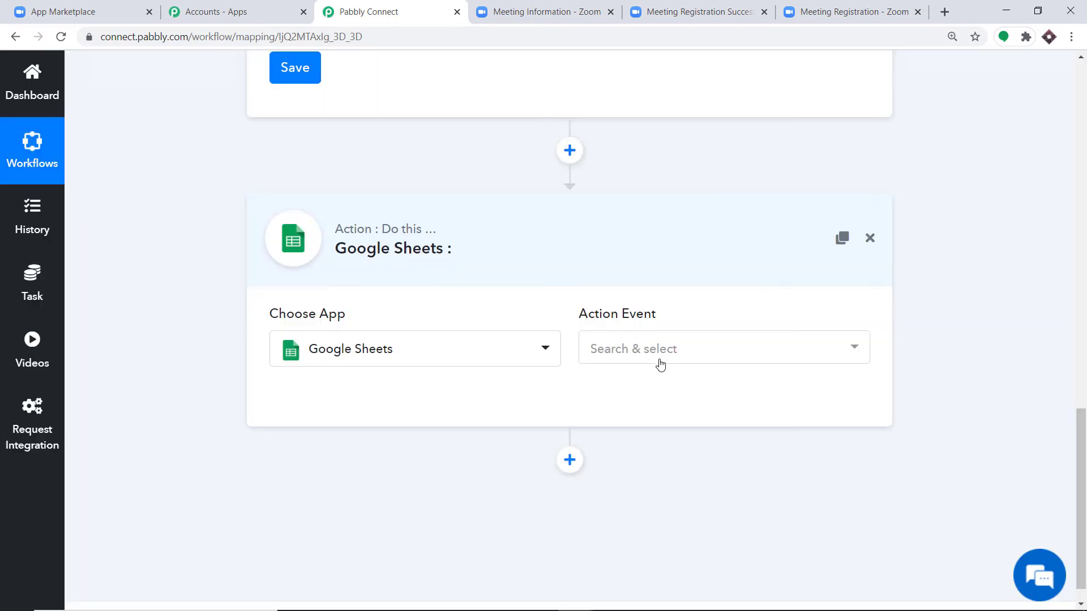
- Select Add New Row as the Google Sheets action event
{"action": "left_click", "coordinate": [656, 346]}
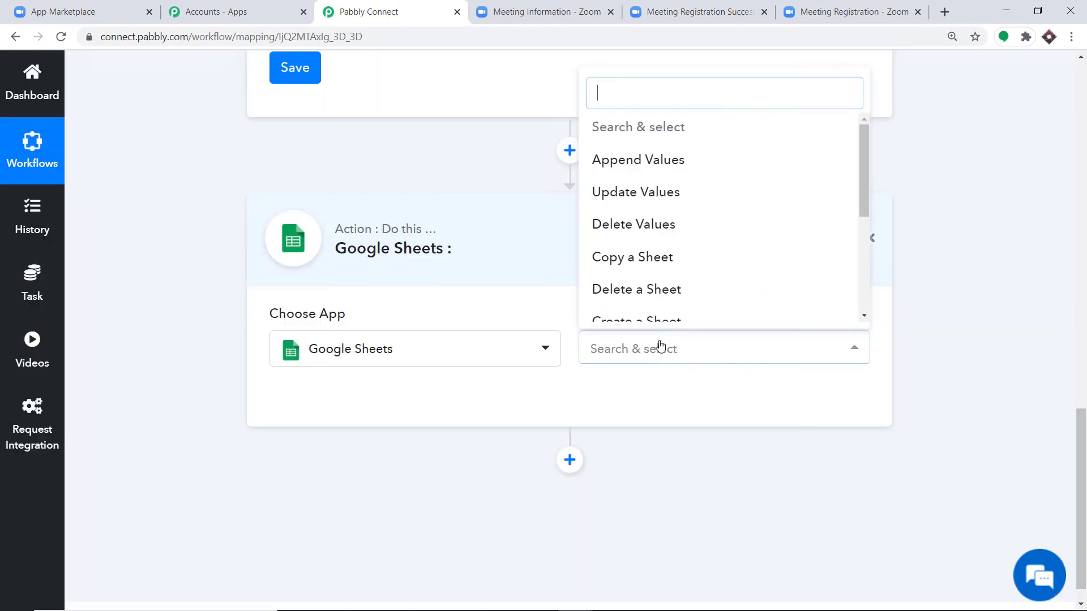
{"action": "scroll", "coordinate": [704, 204], "scroll_direction": "down", "scroll_amount": 1}
{"action": "scroll", "coordinate": [703, 204], "scroll_direction": "down", "scroll_amount": 3}
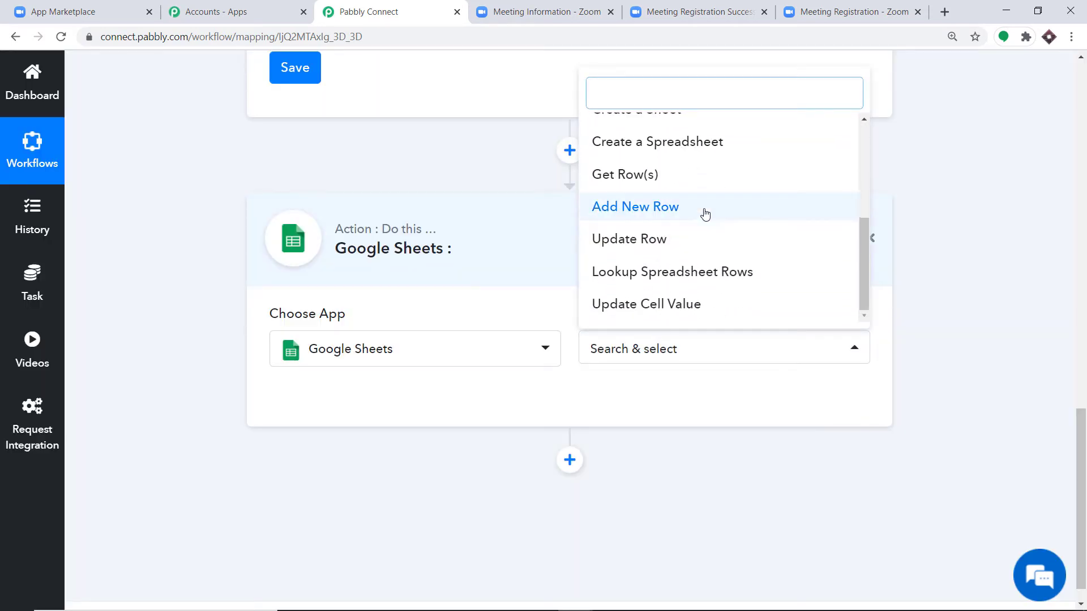
{"action": "left_click", "coordinate": [703, 207]}
{"action": "left_click", "coordinate": [682, 351]}
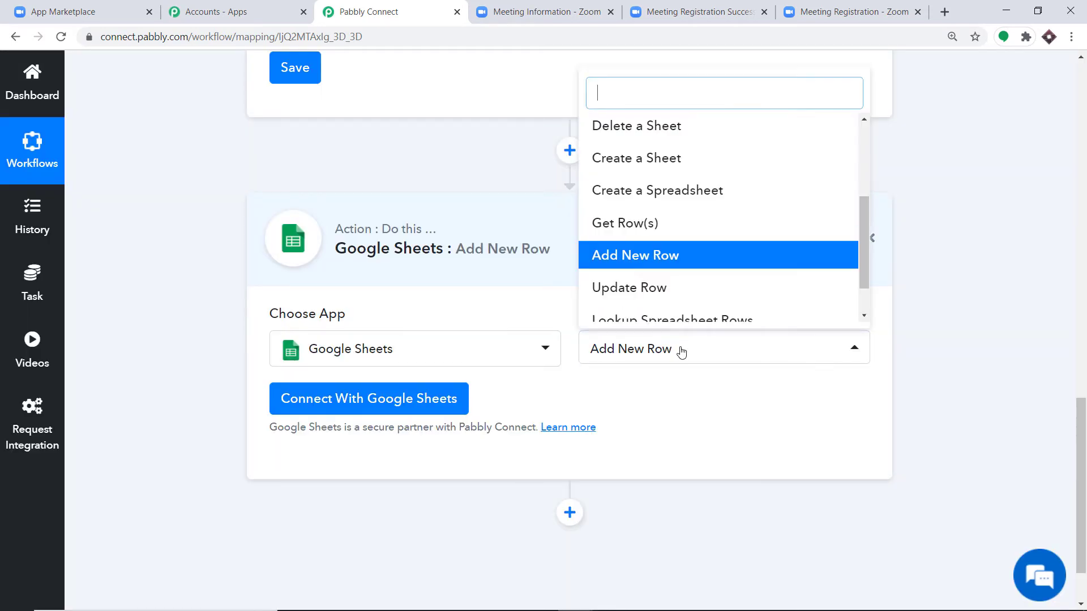
{"action": "scroll", "coordinate": [685, 232], "scroll_direction": "up", "scroll_amount": 2}
{"action": "scroll", "coordinate": [683, 225], "scroll_direction": "up", "scroll_amount": 1}
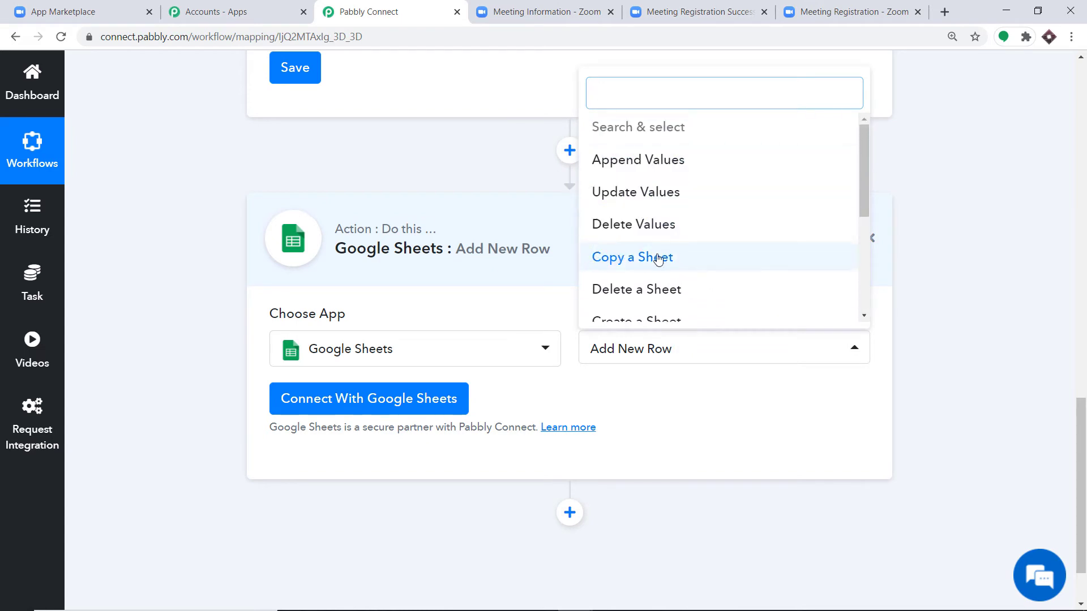
{"action": "scroll", "coordinate": [656, 266], "scroll_direction": "down", "scroll_amount": 1}
{"action": "scroll", "coordinate": [682, 259], "scroll_direction": "down", "scroll_amount": 1}
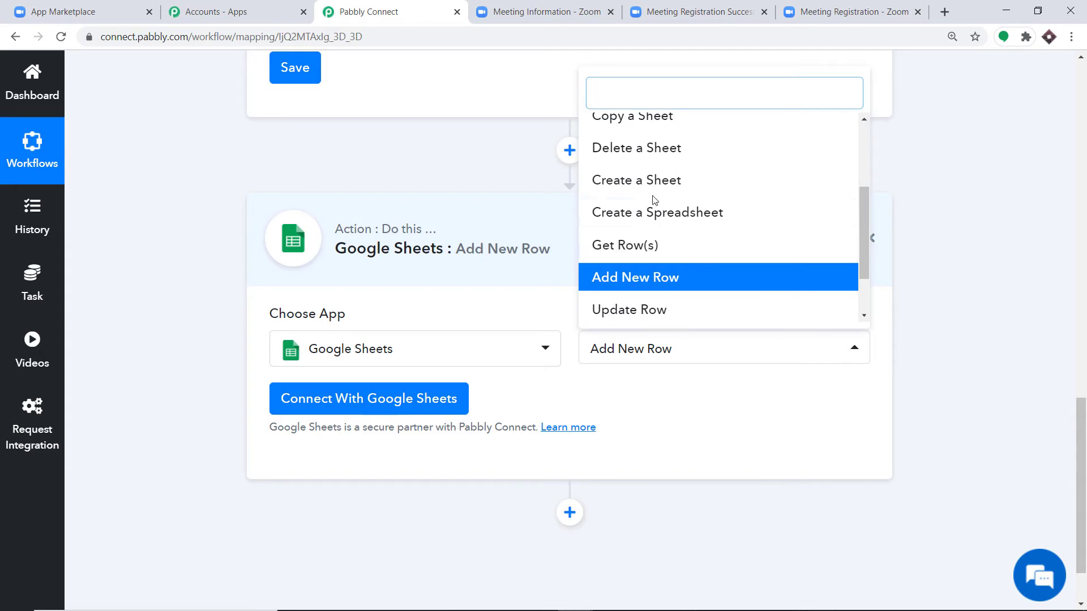
{"action": "scroll", "coordinate": [657, 195], "scroll_direction": "up", "scroll_amount": 3}
{"action": "scroll", "coordinate": [733, 291], "scroll_direction": "down", "scroll_amount": 3}
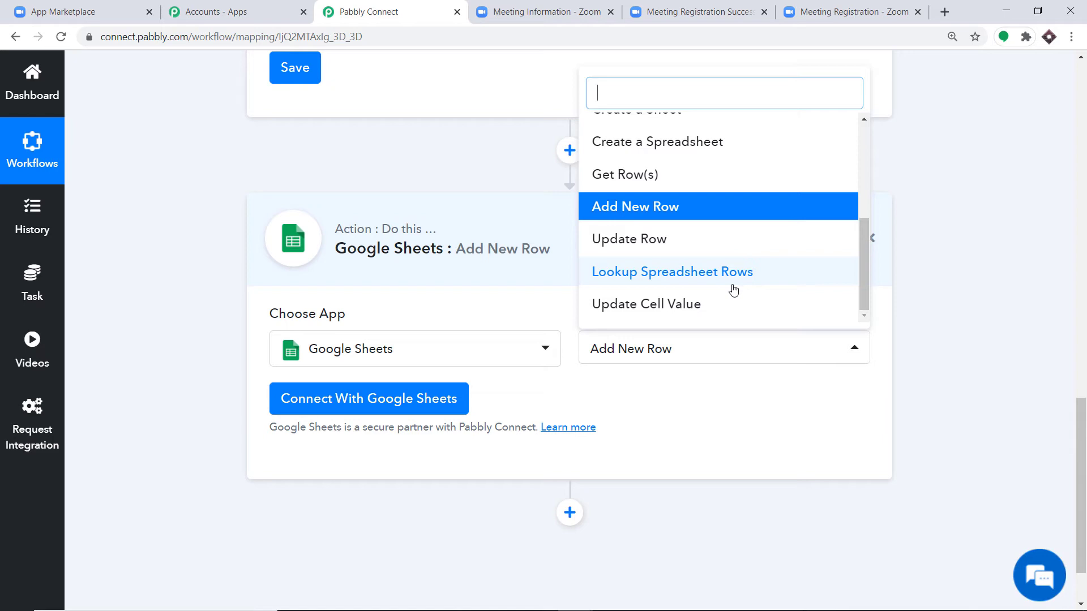
{"action": "left_click", "coordinate": [987, 349]}
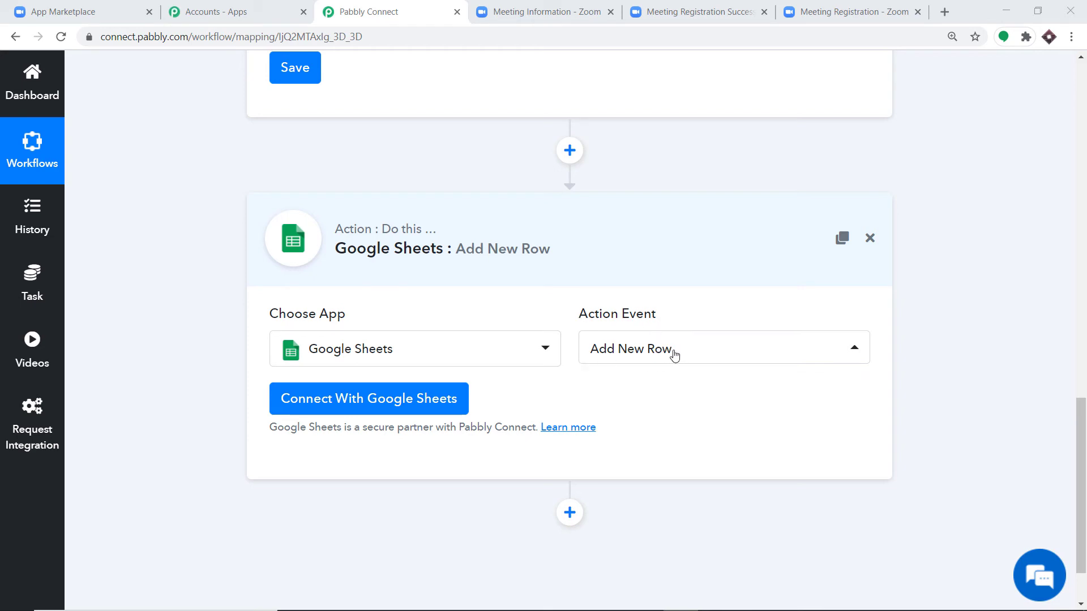
- Open Google Sheets in a new tab and load the 'Zoom Registration DataBase' spreadsheet
{"action": "left_click", "coordinate": [945, 11]}
{"action": "type", "text": "goo"}
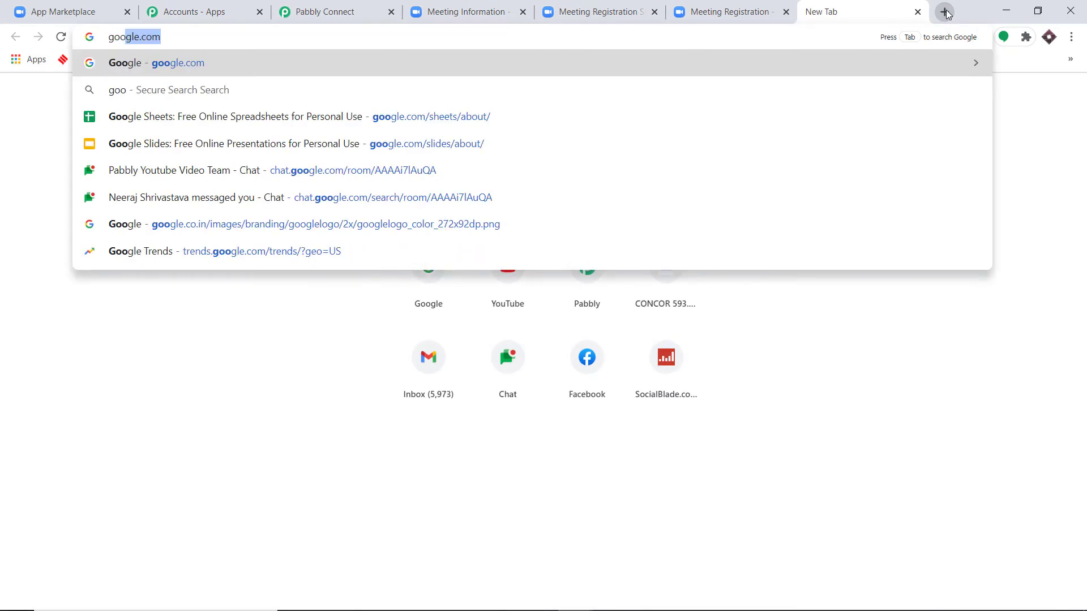
{"action": "left_click", "coordinate": [452, 116]}
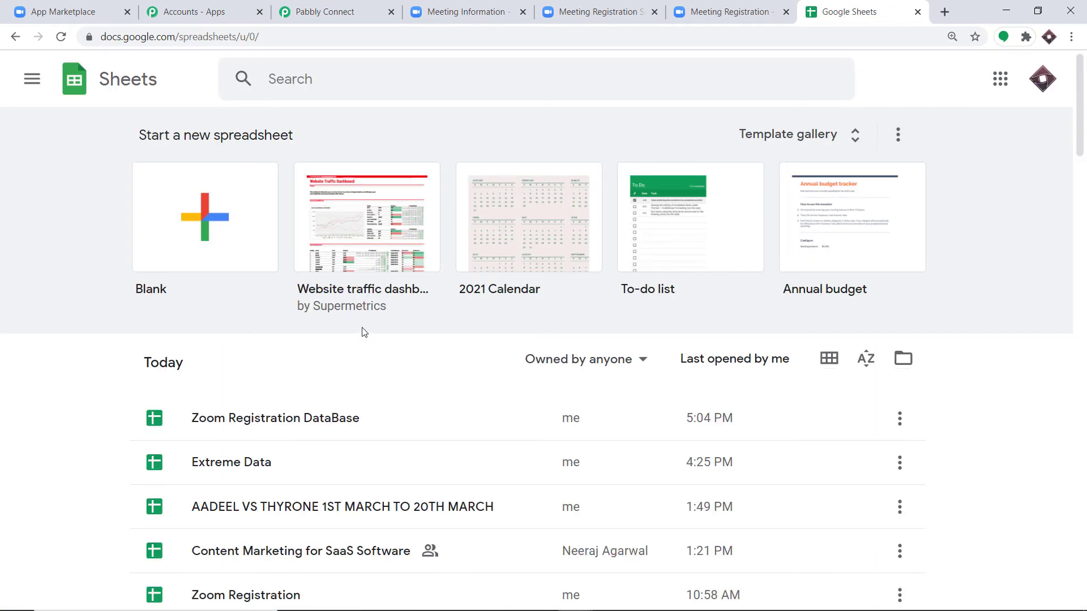
{"action": "left_click", "coordinate": [262, 416]}
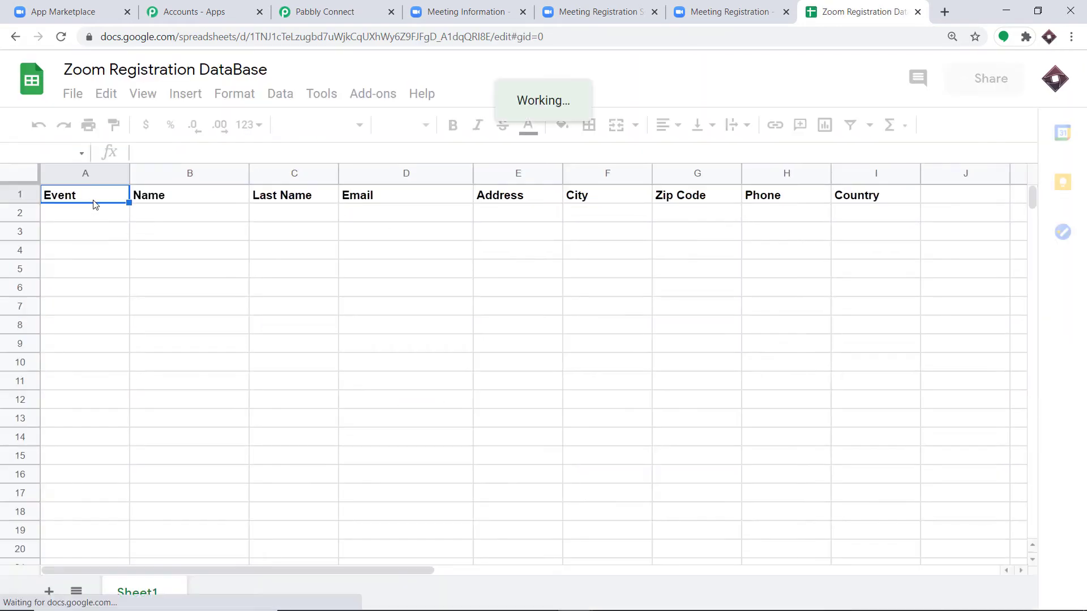
- Recheck the spreadsheet's Event-through-Country header columns, then return to the Pabbly Connect workflow
{"action": "left_click", "coordinate": [339, 12]}
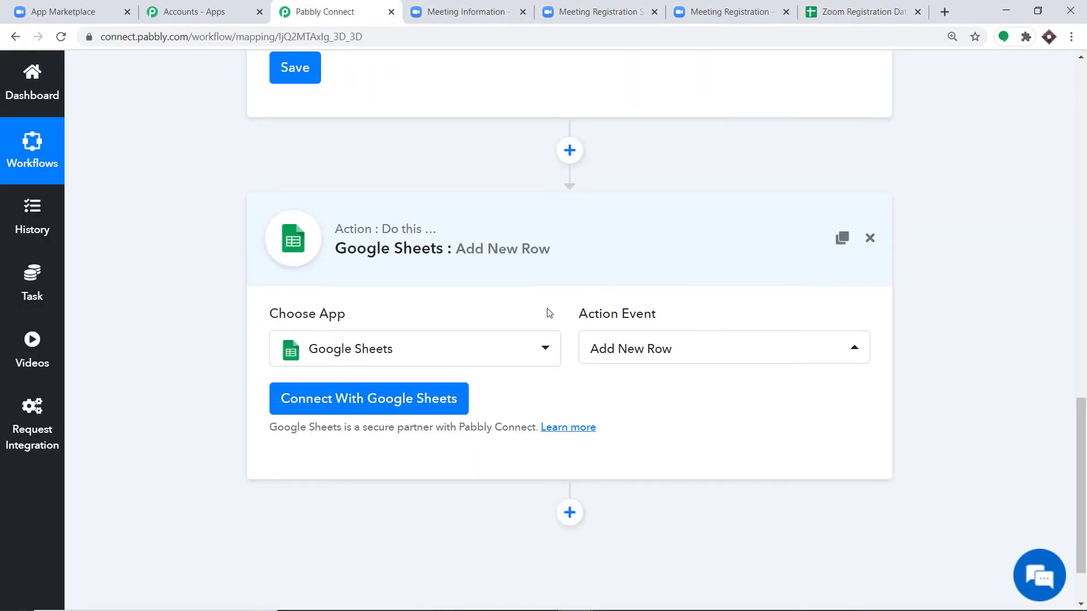
{"action": "left_click", "coordinate": [849, 11]}
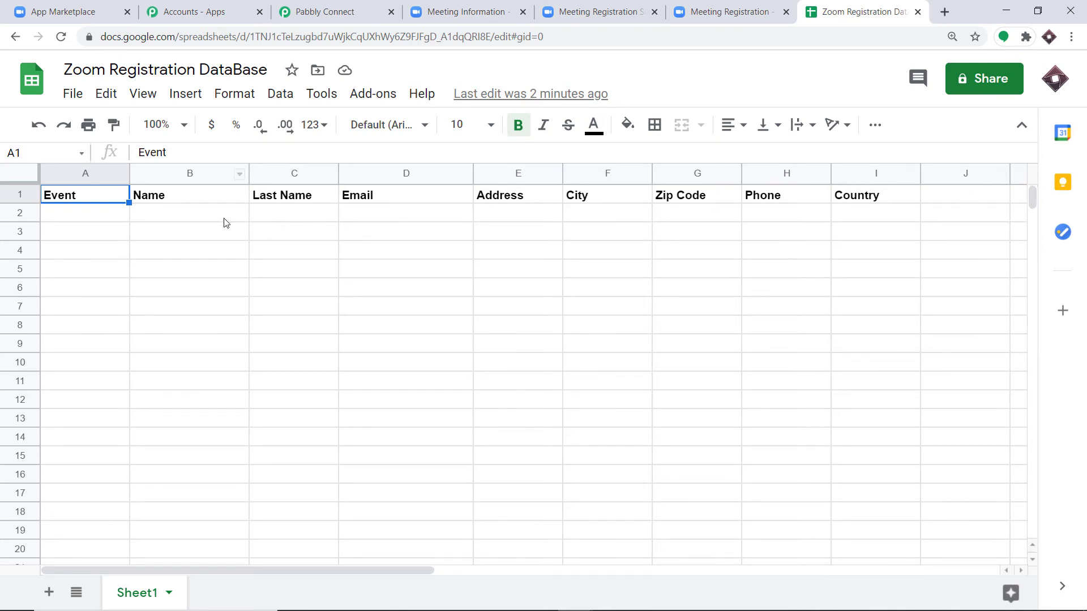
{"action": "left_click", "coordinate": [307, 6]}
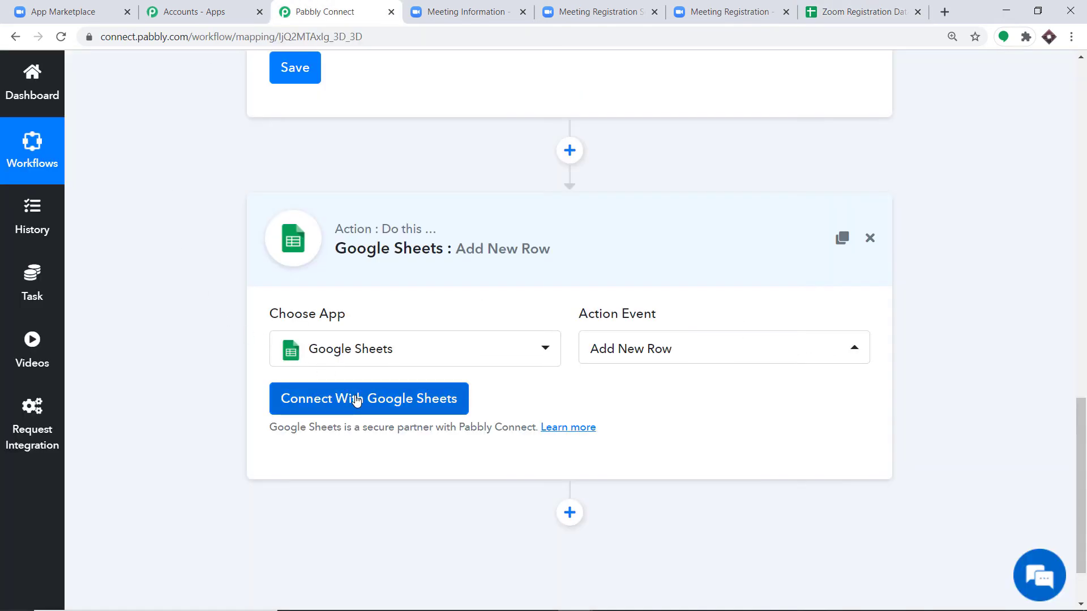
- Authorize the Google Sheets step with a Google account, allowing Pabbly Connect spreadsheet access
{"action": "left_click", "coordinate": [353, 399]}
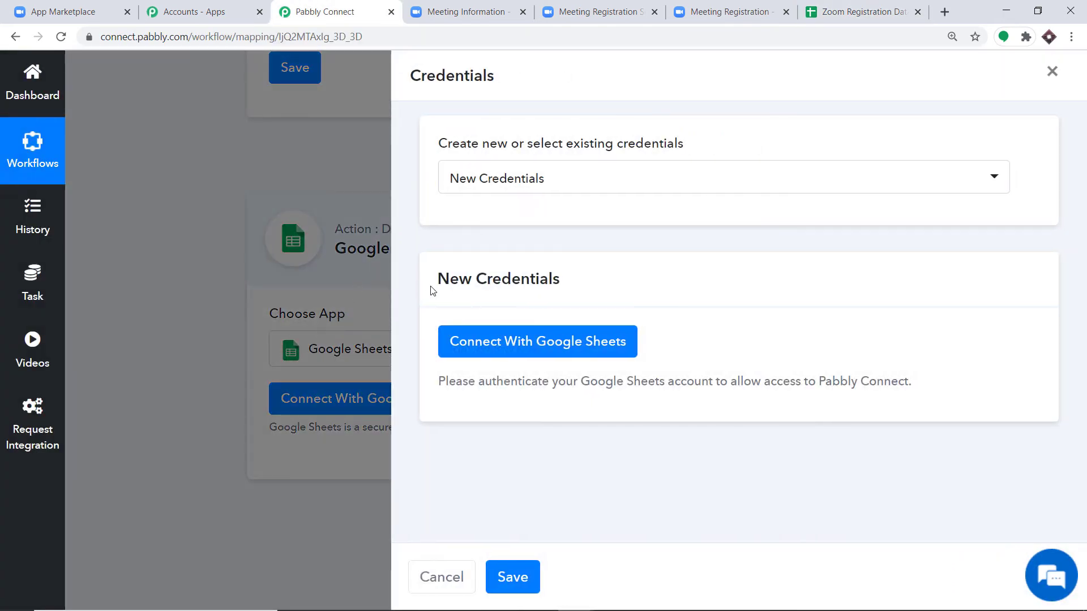
{"action": "left_click", "coordinate": [501, 355]}
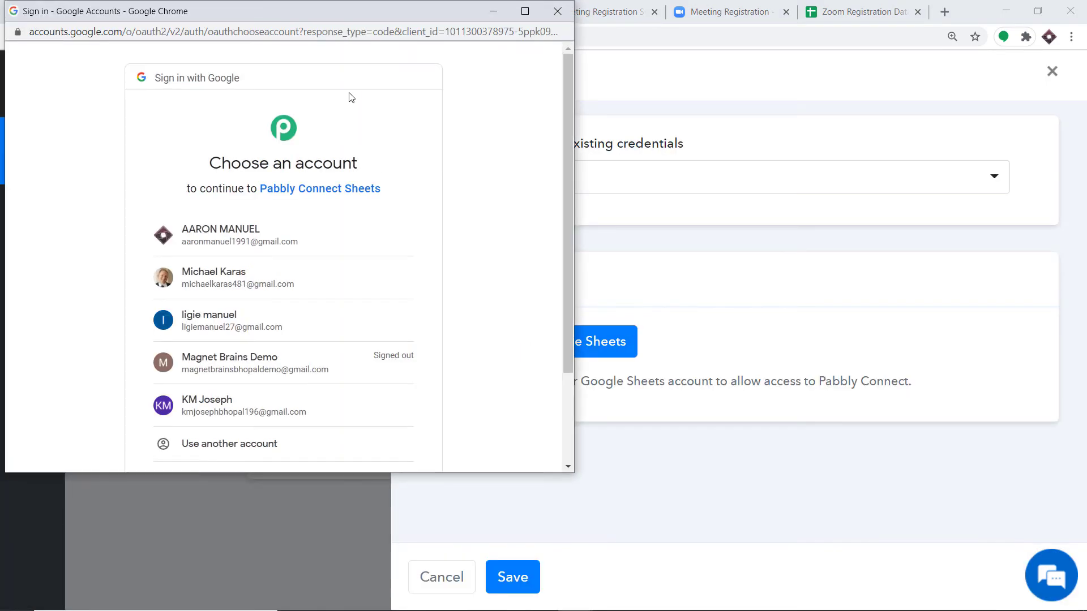
{"action": "left_click_drag", "start_coordinate": [358, 11], "coordinate": [886, 69]}
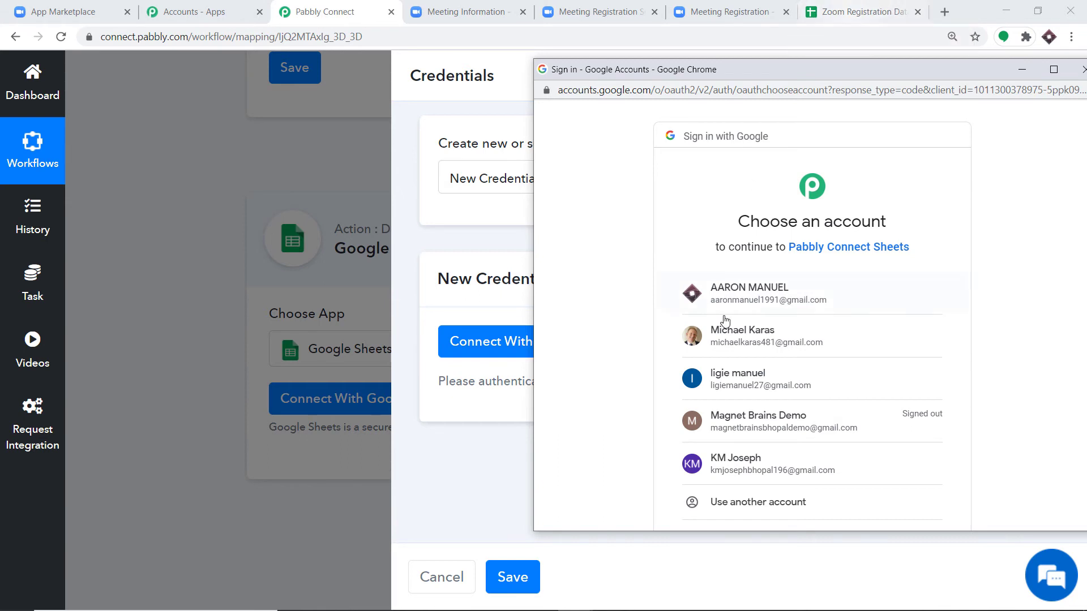
{"action": "left_click", "coordinate": [755, 287]}
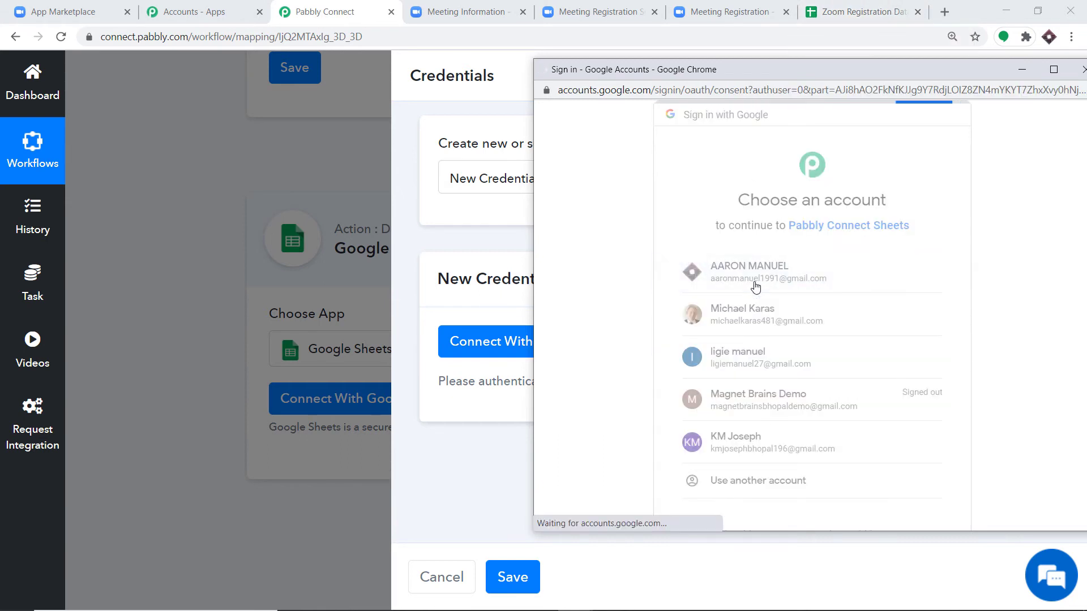
{"action": "scroll", "coordinate": [783, 298], "scroll_direction": "down", "scroll_amount": 2}
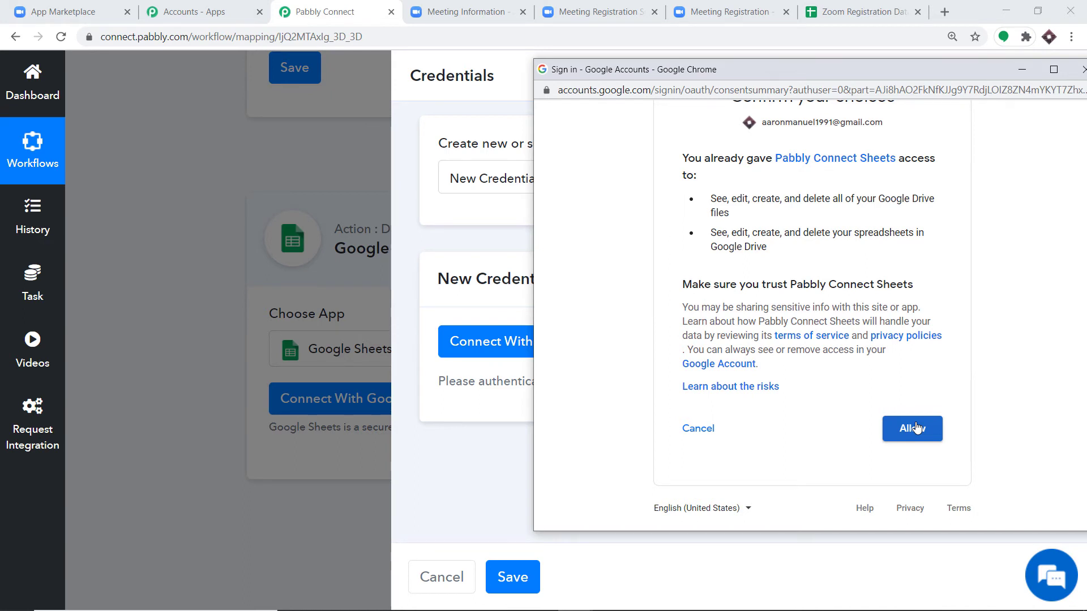
{"action": "left_click", "coordinate": [917, 428]}
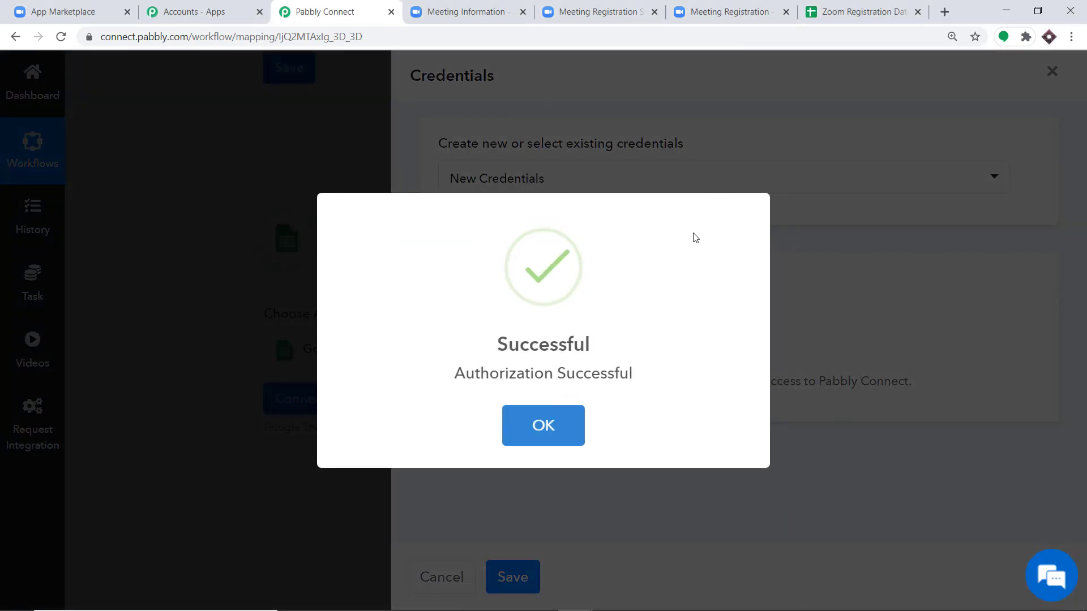
{"action": "left_click", "coordinate": [557, 425]}
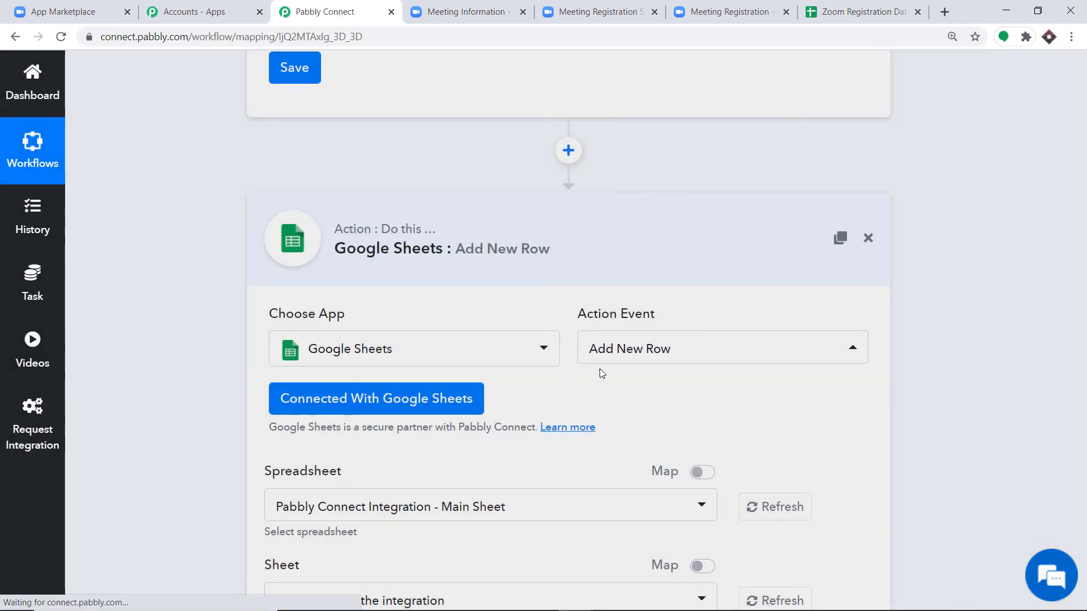
{"action": "scroll", "coordinate": [721, 204], "scroll_direction": "down", "scroll_amount": 3}
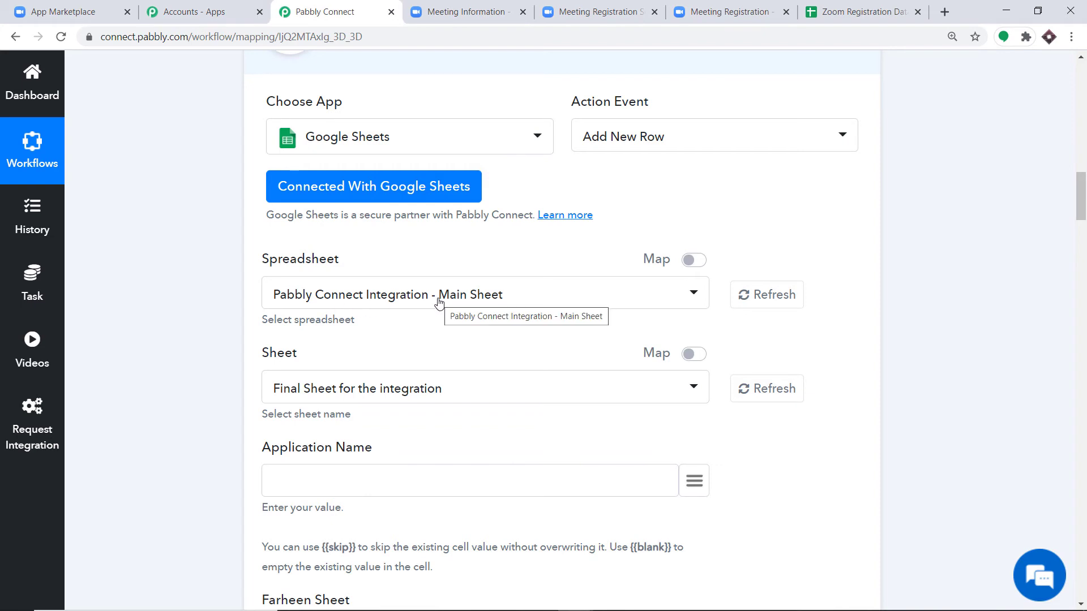
{"action": "left_click", "coordinate": [847, 12]}
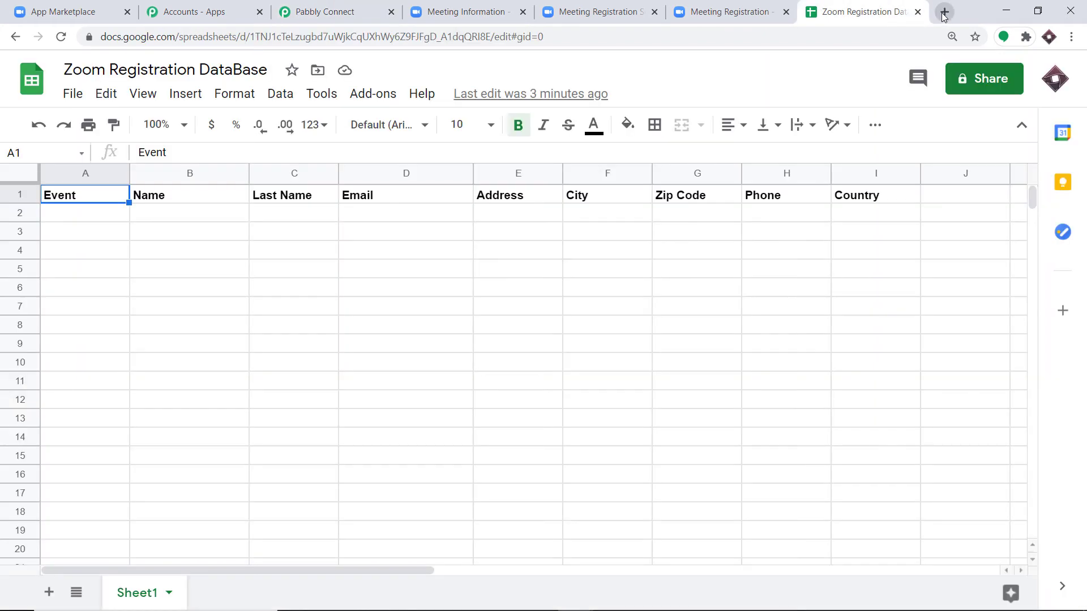
- Browse the Google Sheets spreadsheet list in a new tab, then go back to Pabbly Connect
{"action": "left_click", "coordinate": [943, 13]}
{"action": "type", "text": "google.com"}
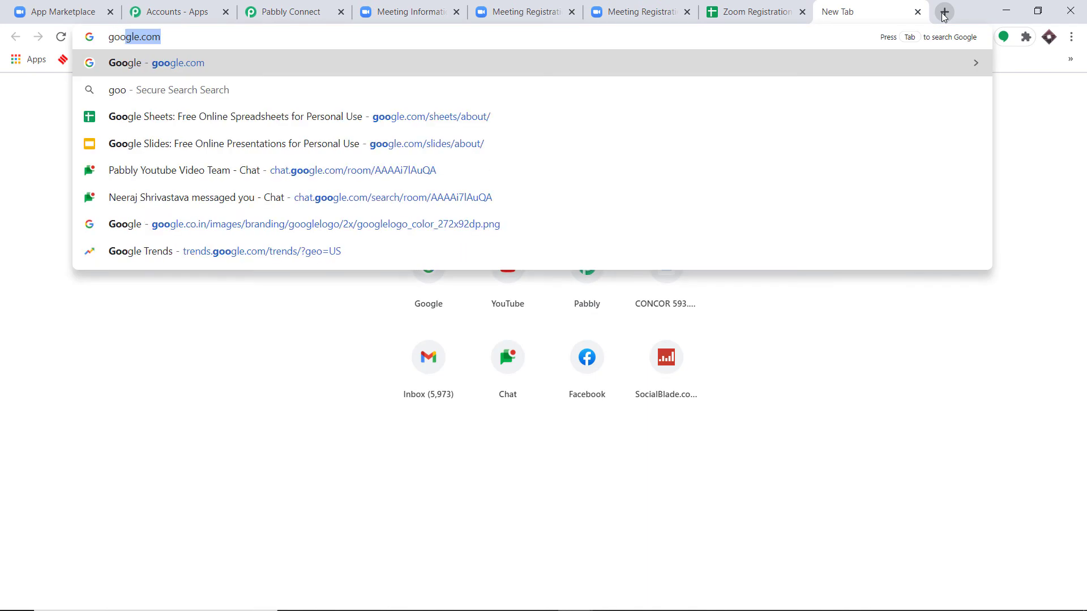
{"action": "left_click", "coordinate": [536, 116]}
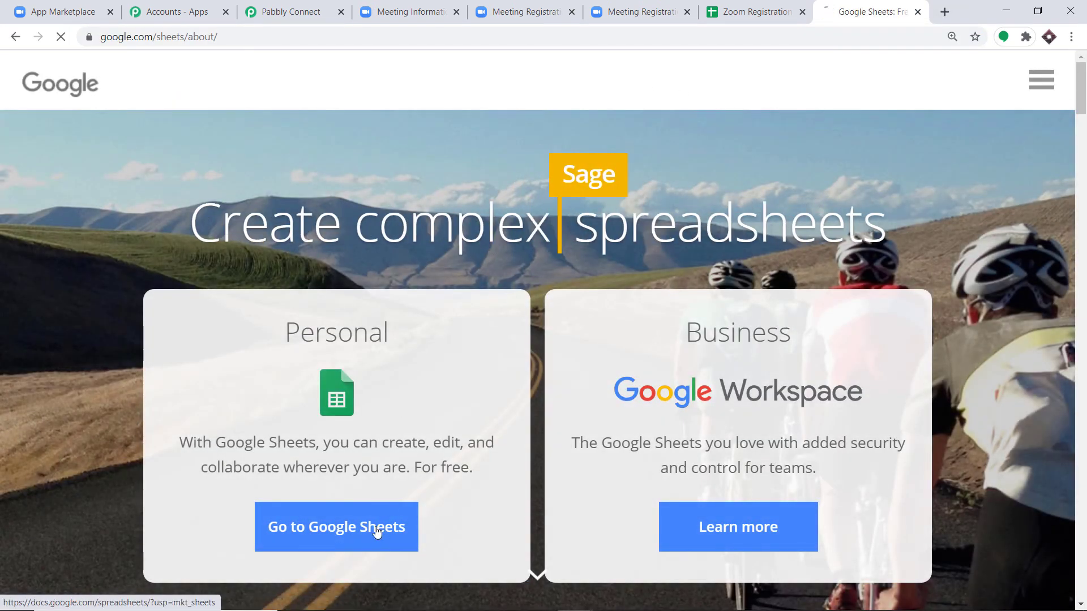
{"action": "left_click", "coordinate": [376, 526]}
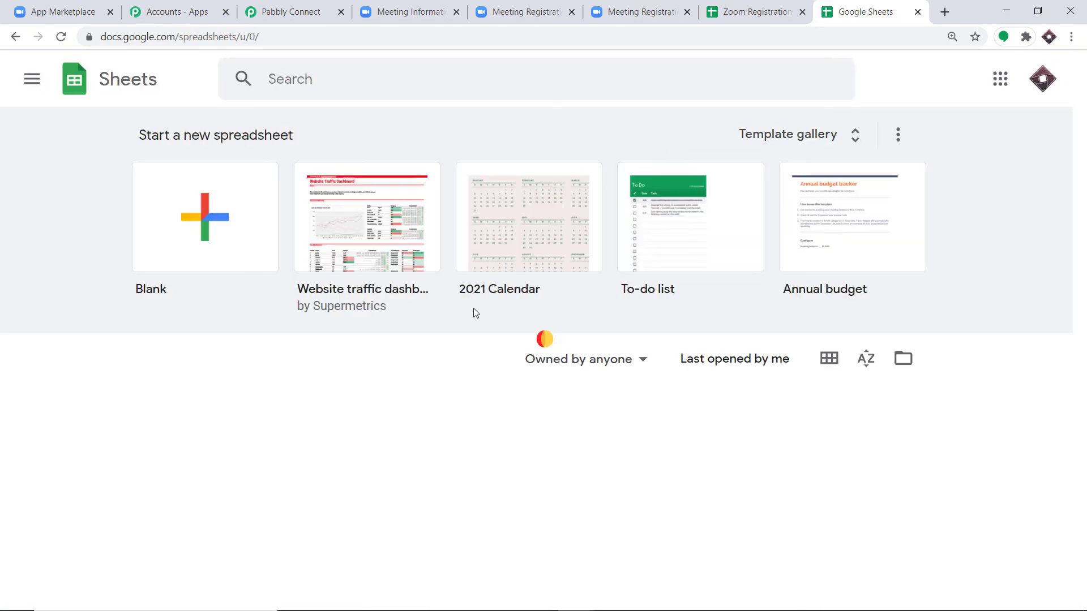
{"action": "scroll", "coordinate": [526, 329], "scroll_direction": "down", "scroll_amount": 10}
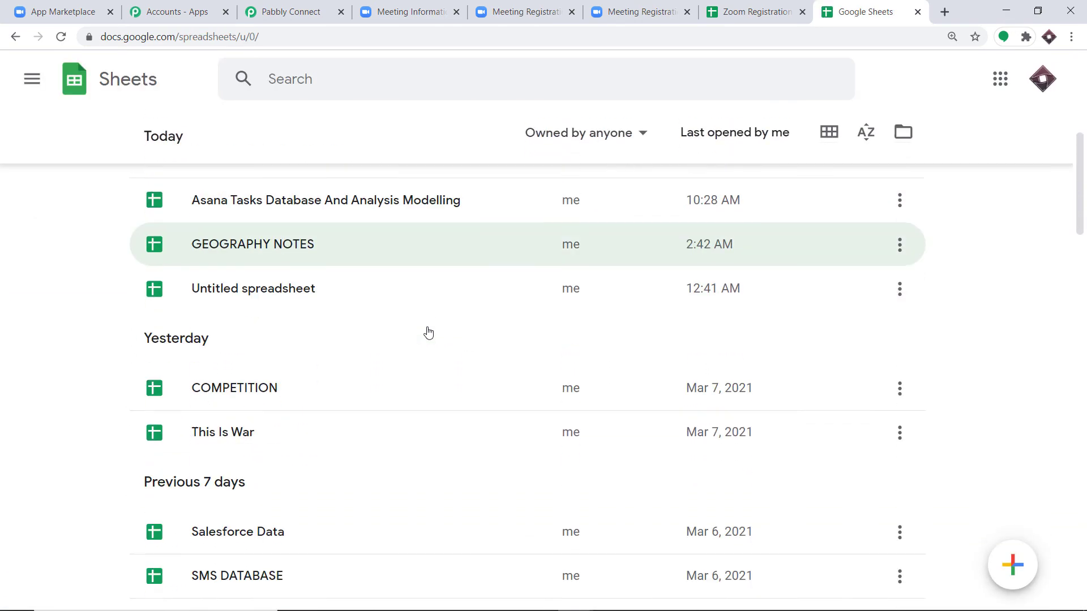
{"action": "scroll", "coordinate": [429, 334], "scroll_direction": "down", "scroll_amount": 6}
{"action": "scroll", "coordinate": [409, 351], "scroll_direction": "up", "scroll_amount": 14}
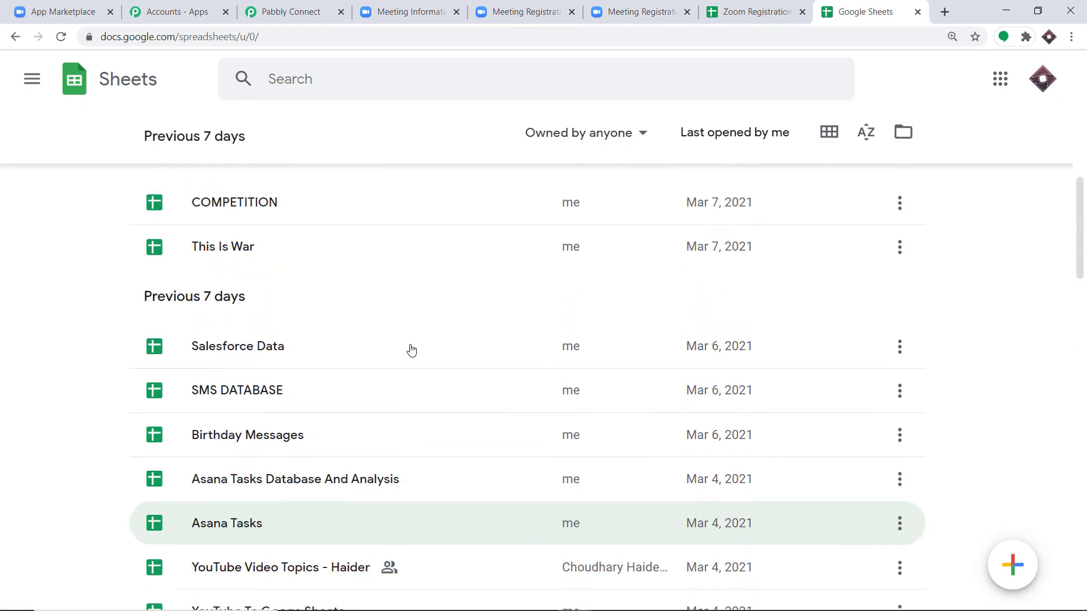
{"action": "scroll", "coordinate": [411, 351], "scroll_direction": "up", "scroll_amount": 2}
{"action": "scroll", "coordinate": [403, 473], "scroll_direction": "down", "scroll_amount": 10}
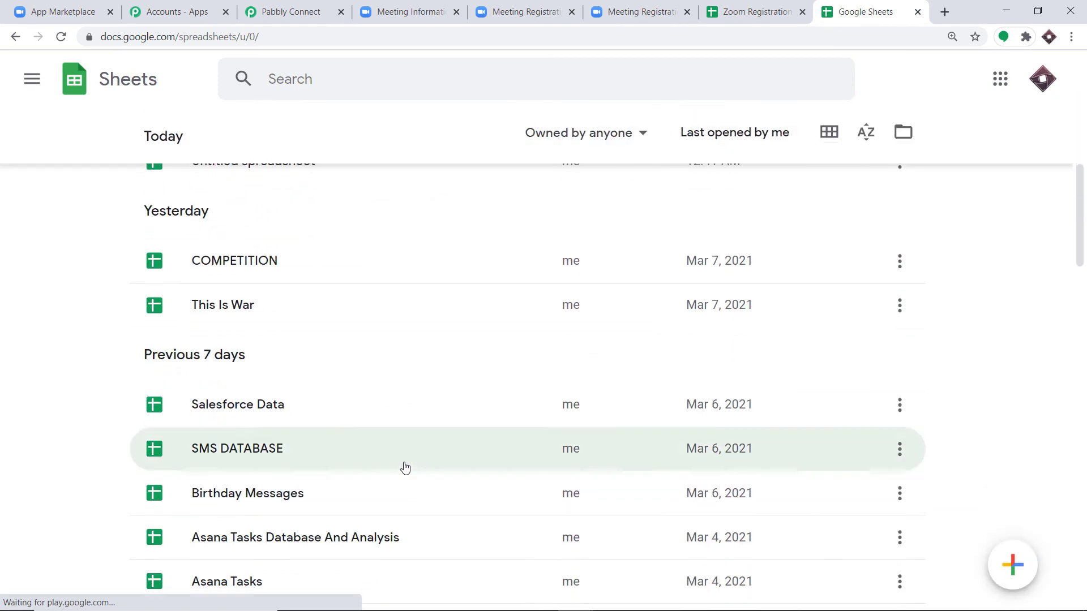
{"action": "left_click", "coordinate": [293, 6]}
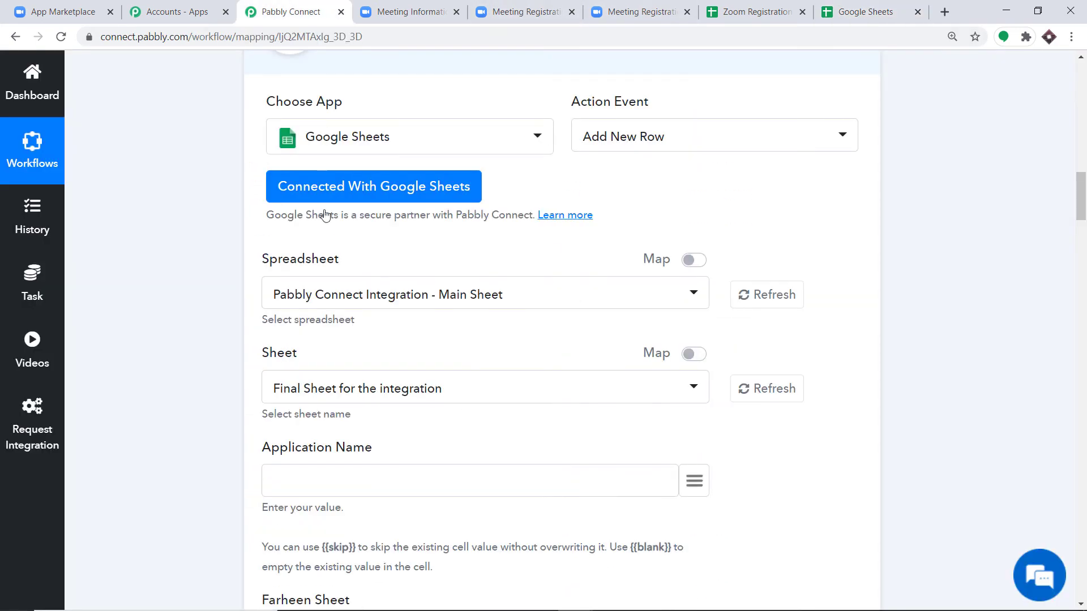
- Select Zoom Registration DataBase as the target spreadsheet and locate it in the Google Sheets file list
{"action": "left_click", "coordinate": [462, 298]}
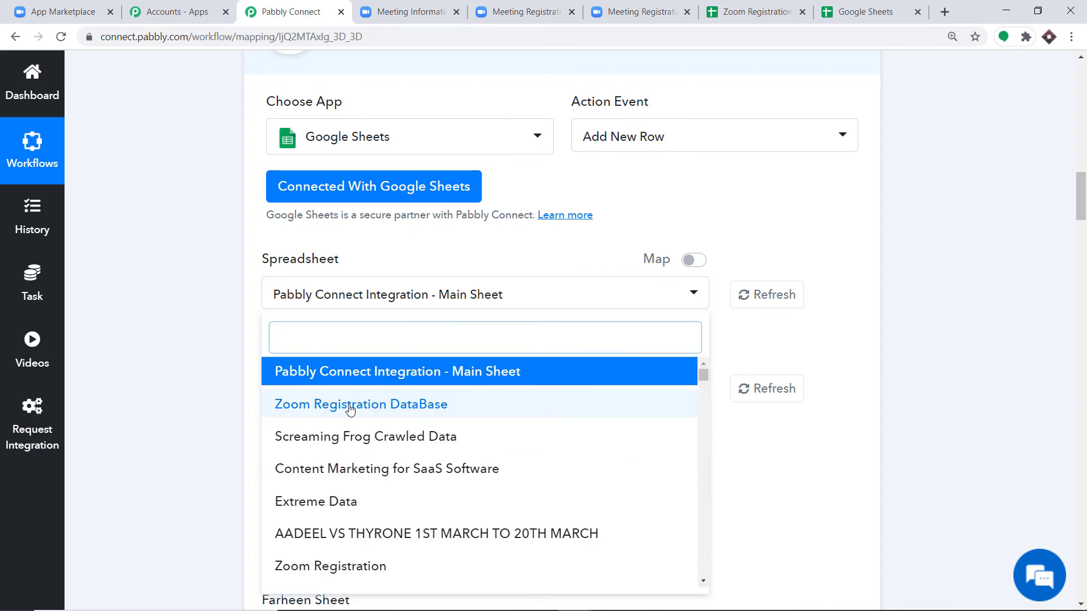
{"action": "left_click", "coordinate": [373, 408]}
{"action": "left_click", "coordinate": [866, 11]}
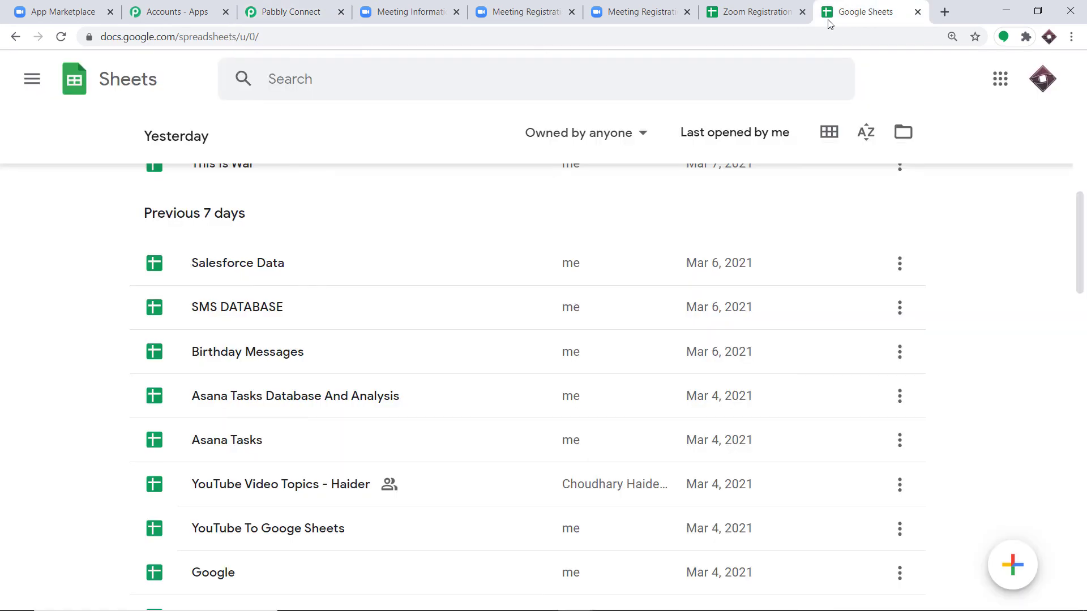
{"action": "scroll", "coordinate": [415, 271], "scroll_direction": "up", "scroll_amount": 3}
{"action": "scroll", "coordinate": [414, 271], "scroll_direction": "up", "scroll_amount": 8}
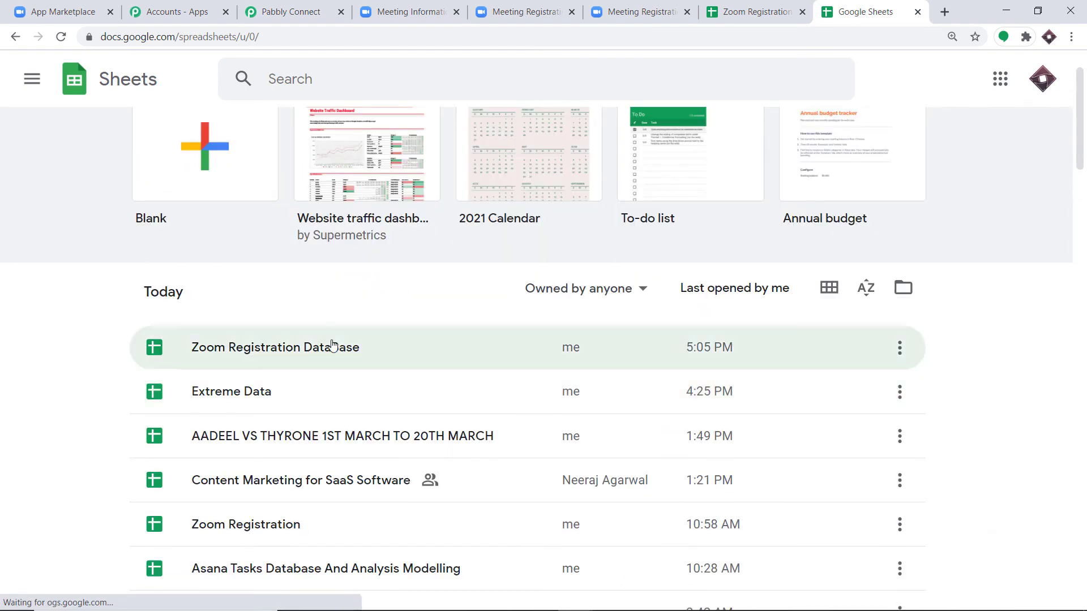
- Compare the Event, Name, Last Name and Email fields with the sheet's column headers
{"action": "left_click", "coordinate": [291, 11]}
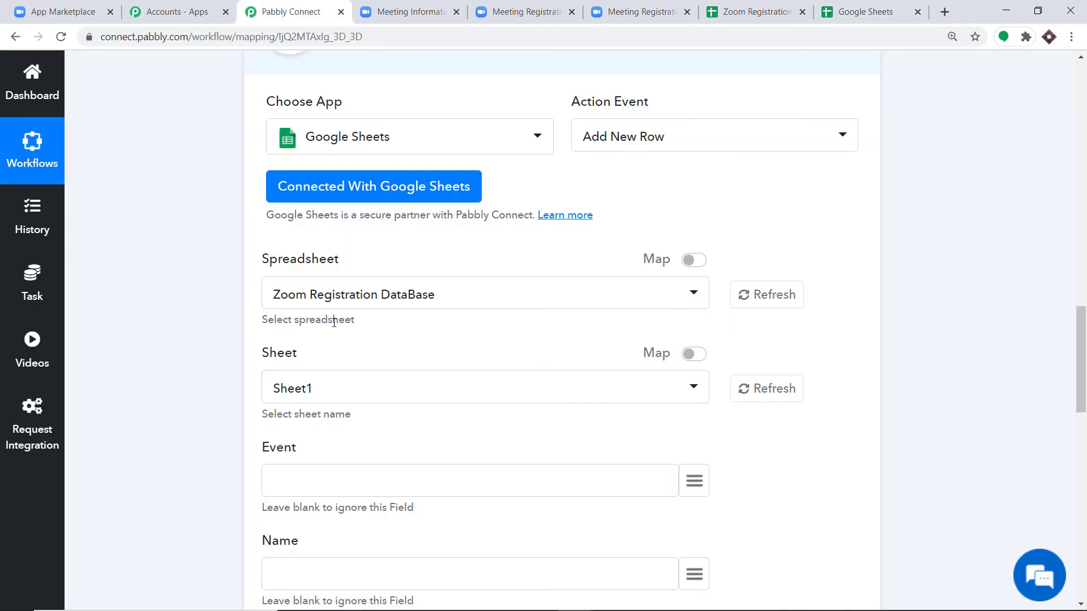
{"action": "scroll", "coordinate": [396, 323], "scroll_direction": "down", "scroll_amount": 1}
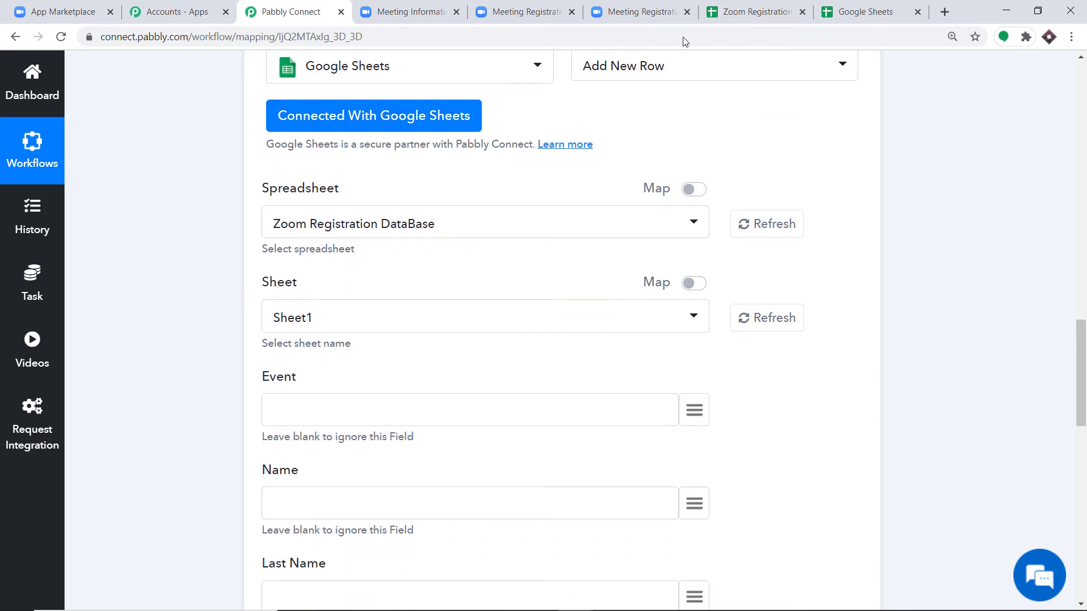
{"action": "left_click", "coordinate": [730, 6]}
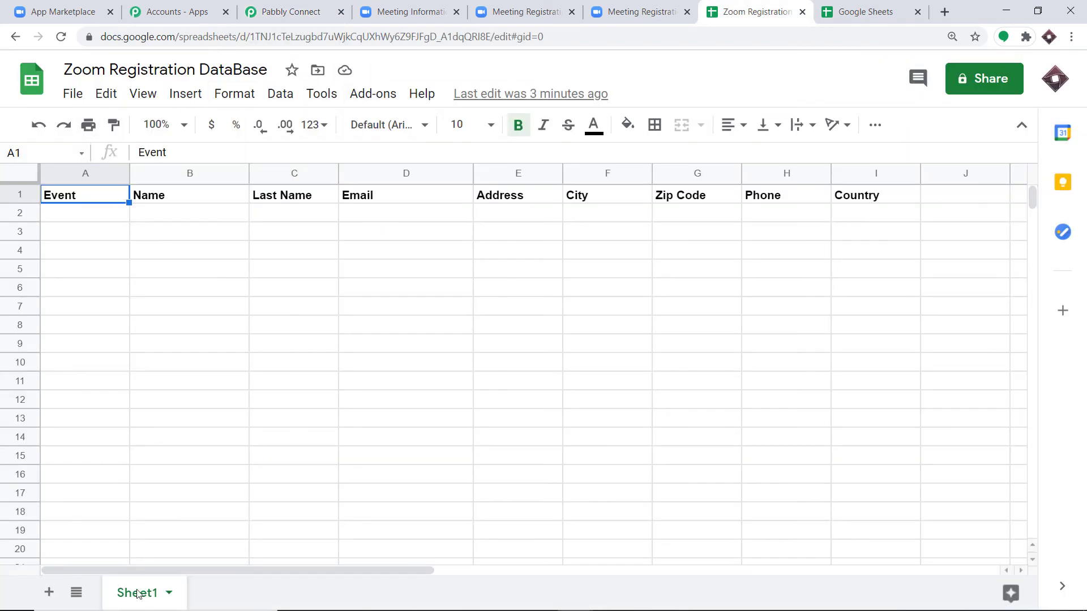
{"action": "left_click", "coordinate": [295, 6]}
{"action": "scroll", "coordinate": [257, 271], "scroll_direction": "down", "scroll_amount": 3}
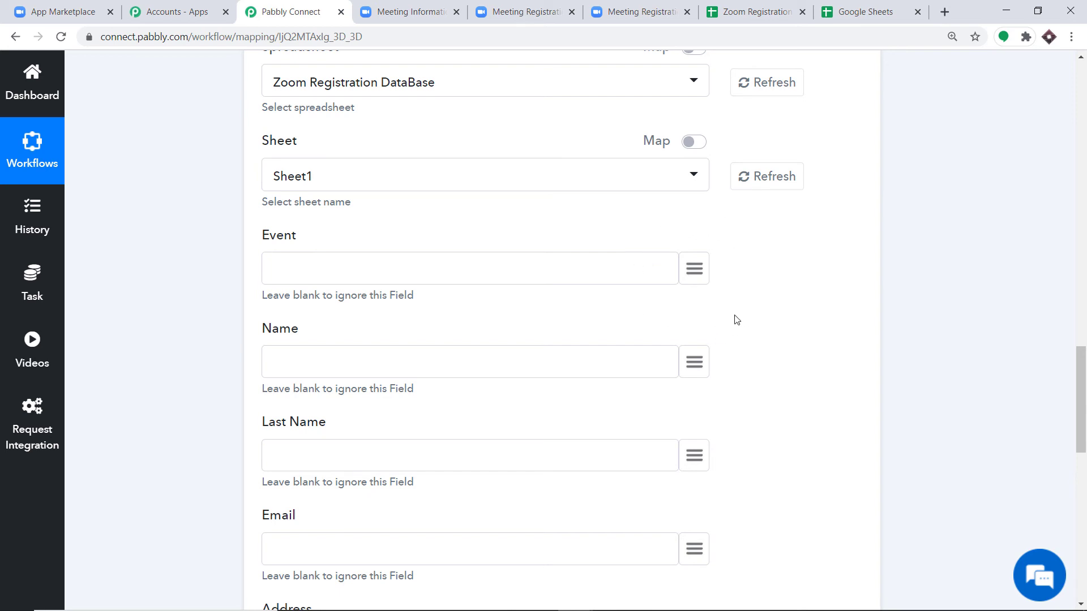
- Map the meeting topic into the Event field
{"action": "left_click", "coordinate": [692, 268]}
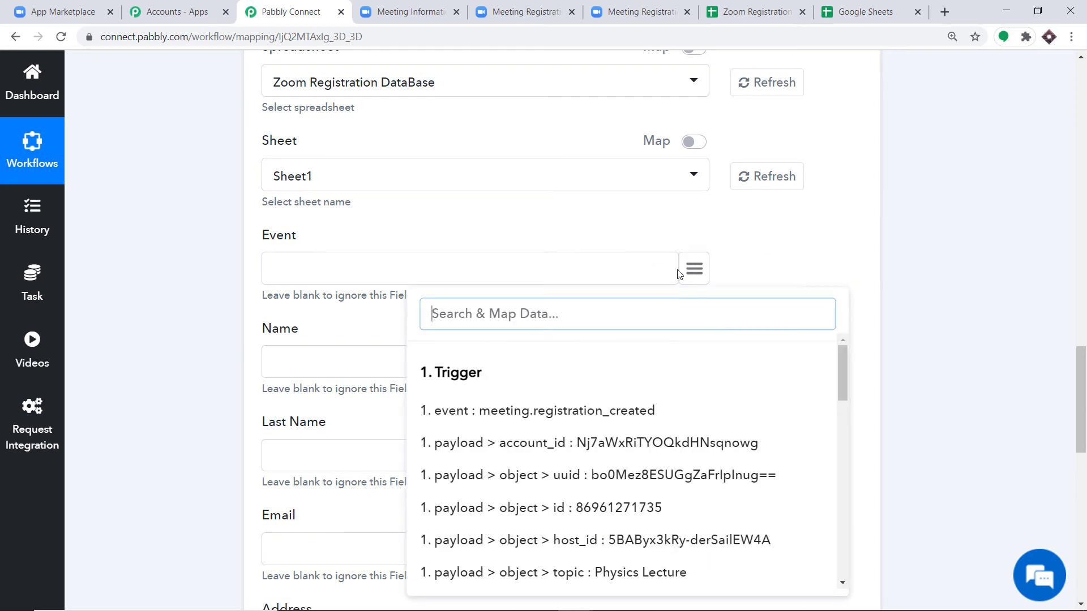
{"action": "scroll", "coordinate": [685, 356], "scroll_direction": "down", "scroll_amount": 7}
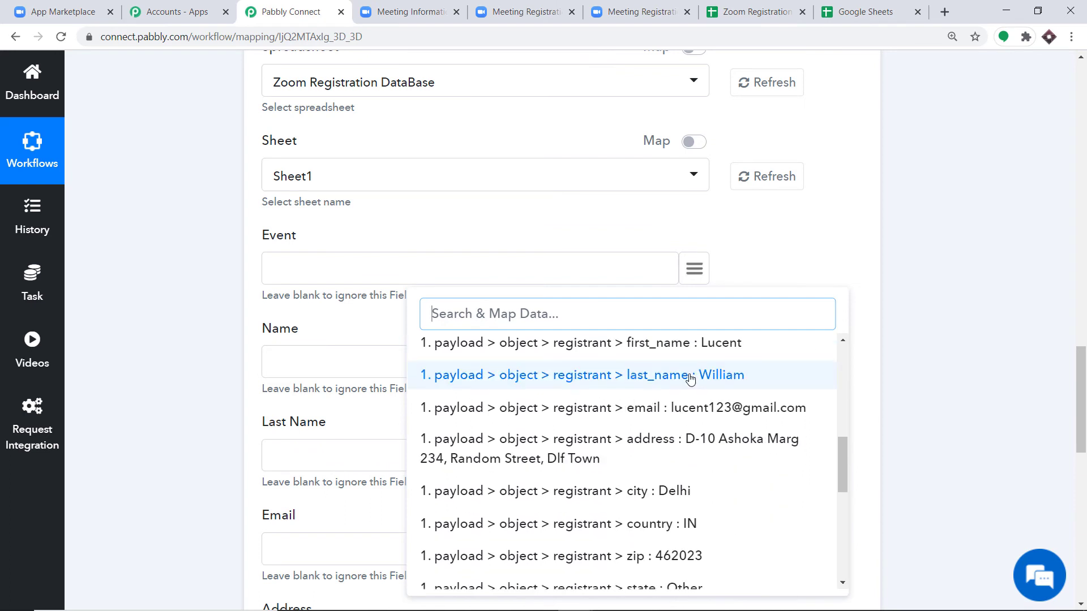
{"action": "scroll", "coordinate": [689, 428], "scroll_direction": "down", "scroll_amount": 1}
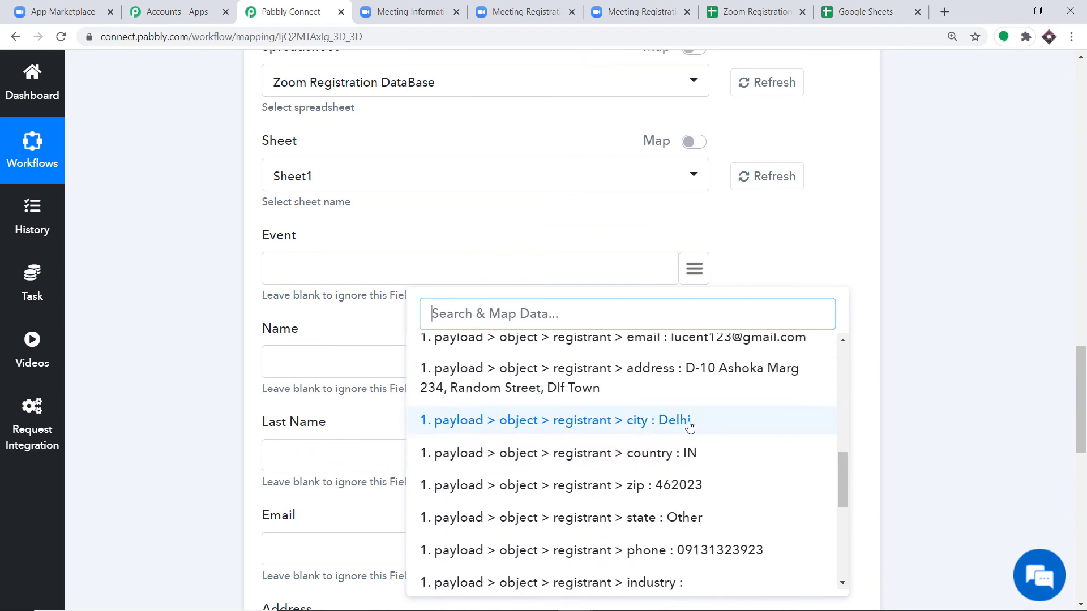
{"action": "scroll", "coordinate": [689, 424], "scroll_direction": "up", "scroll_amount": 3}
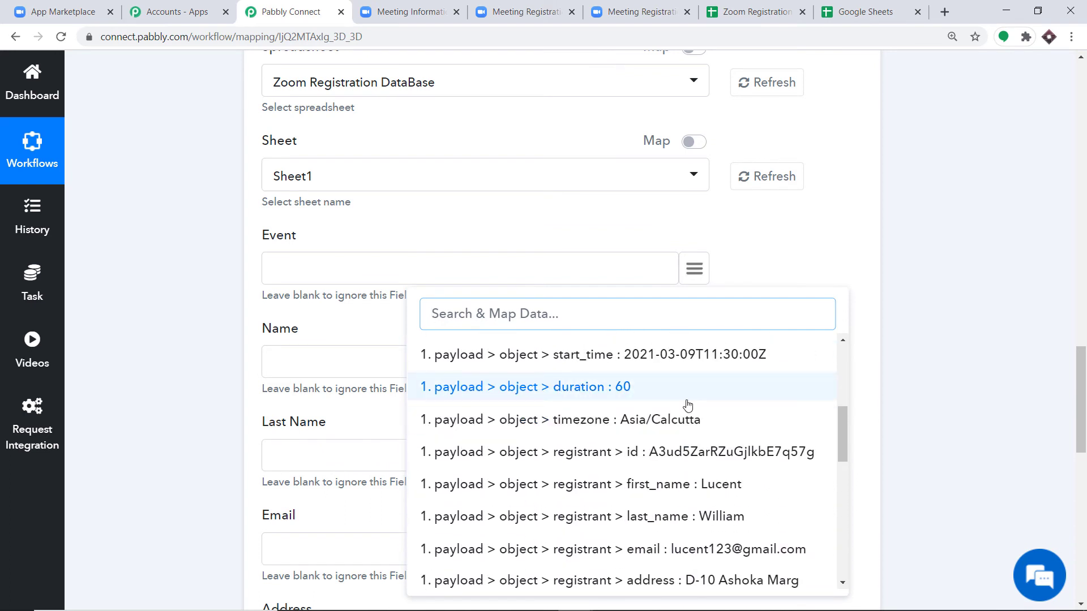
{"action": "scroll", "coordinate": [686, 404], "scroll_direction": "up", "scroll_amount": 2}
{"action": "scroll", "coordinate": [688, 406], "scroll_direction": "down", "scroll_amount": 1}
{"action": "scroll", "coordinate": [689, 406], "scroll_direction": "up", "scroll_amount": 1}
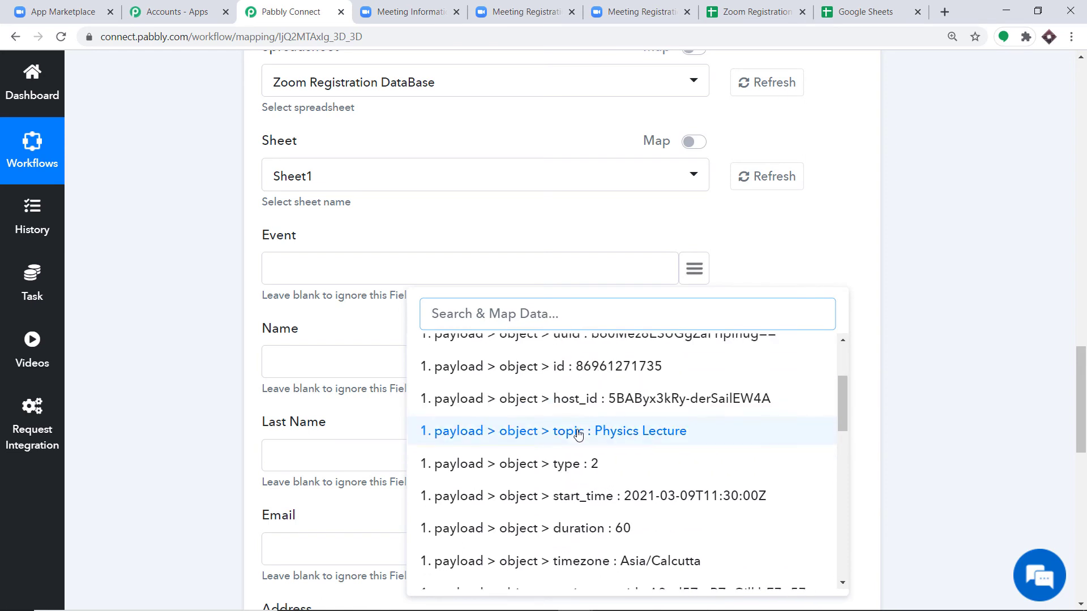
{"action": "left_click", "coordinate": [577, 431]}
{"action": "scroll", "coordinate": [623, 289], "scroll_direction": "down", "scroll_amount": 1}
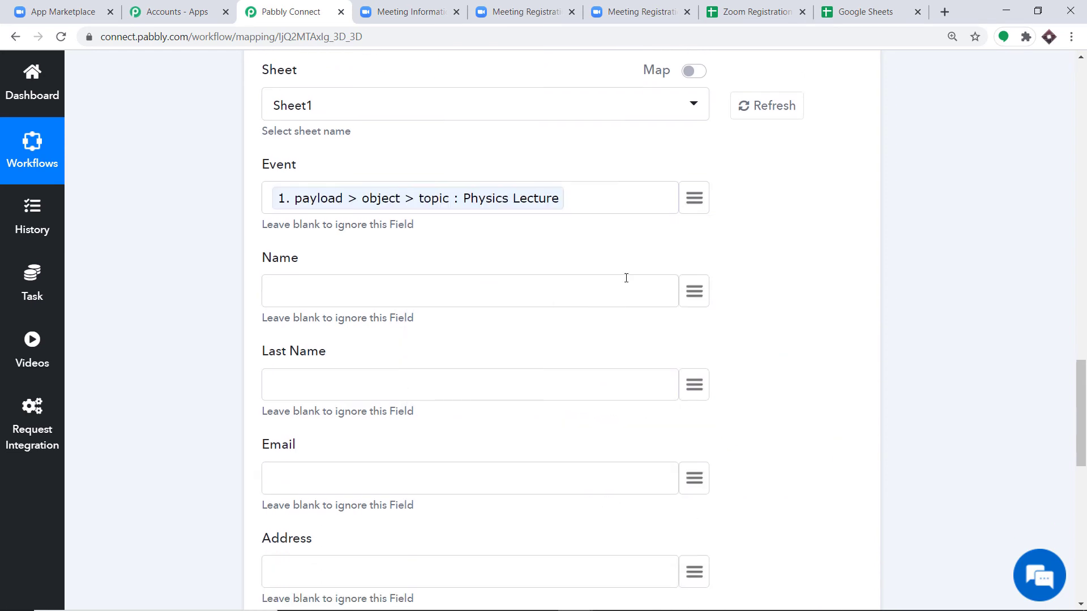
- Map first_name, last_name and email into the Name, Last Name and Email fields
{"action": "left_click", "coordinate": [699, 289]}
{"action": "scroll", "coordinate": [721, 368], "scroll_direction": "down", "scroll_amount": 6}
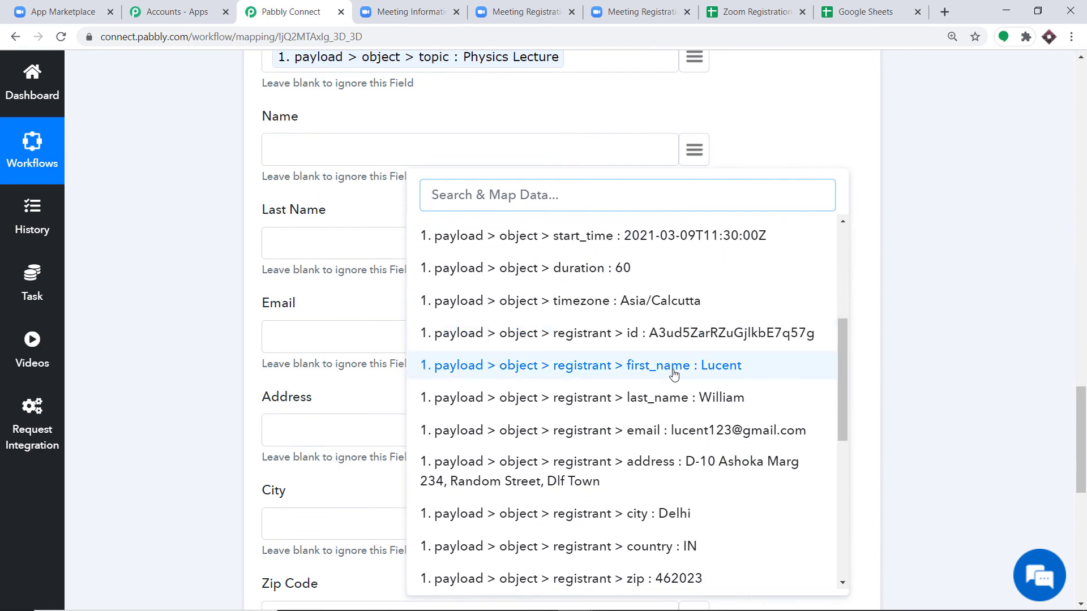
{"action": "left_click", "coordinate": [674, 372]}
{"action": "left_click", "coordinate": [694, 243]}
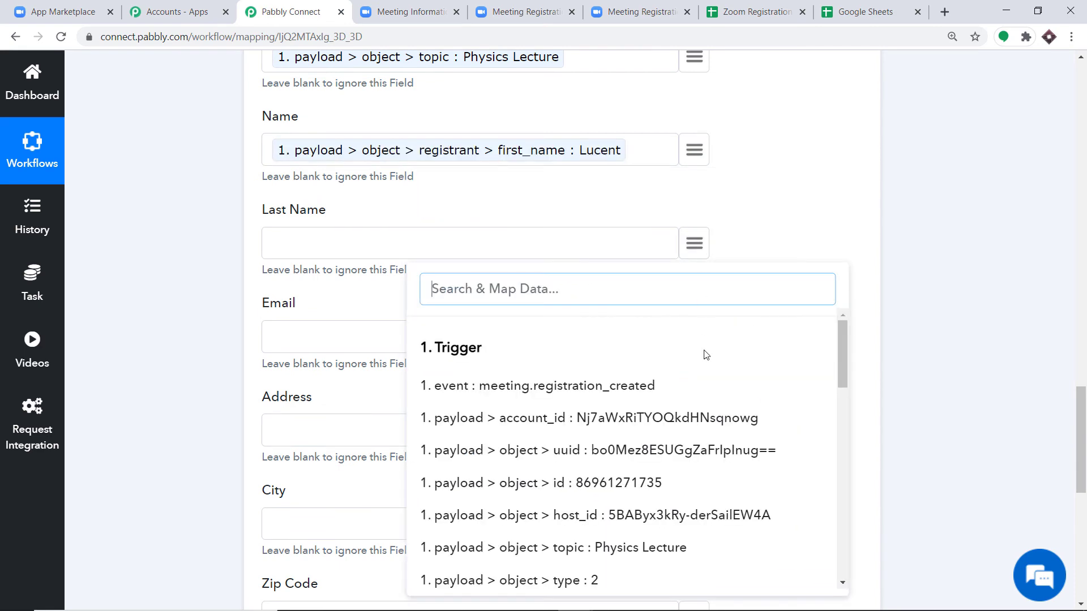
{"action": "scroll", "coordinate": [728, 415], "scroll_direction": "down", "scroll_amount": 2}
{"action": "scroll", "coordinate": [728, 415], "scroll_direction": "down", "scroll_amount": 4}
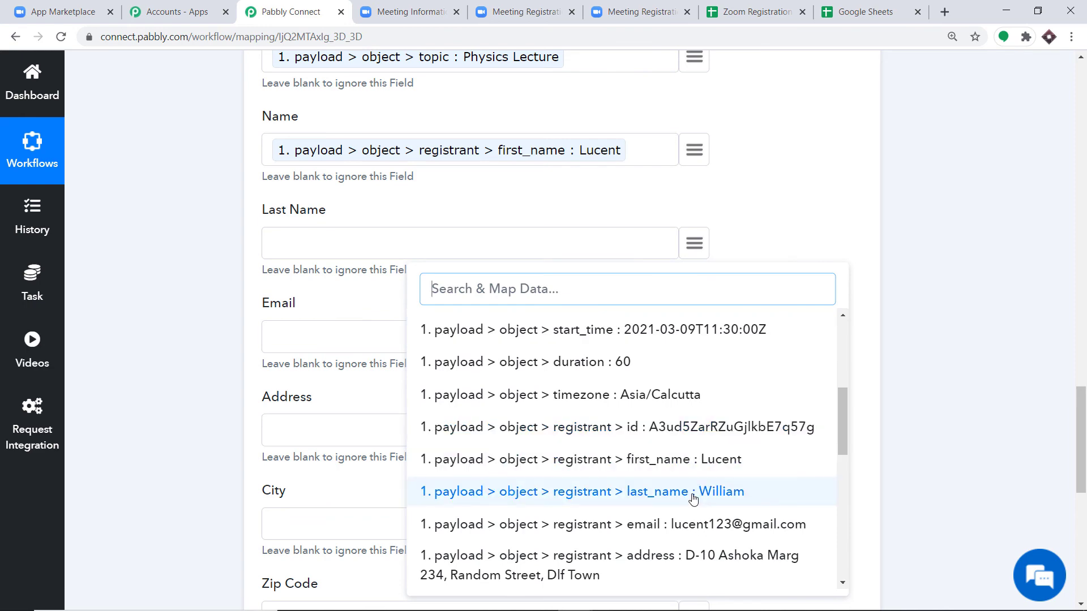
{"action": "left_click", "coordinate": [708, 491]}
{"action": "scroll", "coordinate": [637, 352], "scroll_direction": "down", "scroll_amount": 3}
{"action": "left_click", "coordinate": [690, 197]}
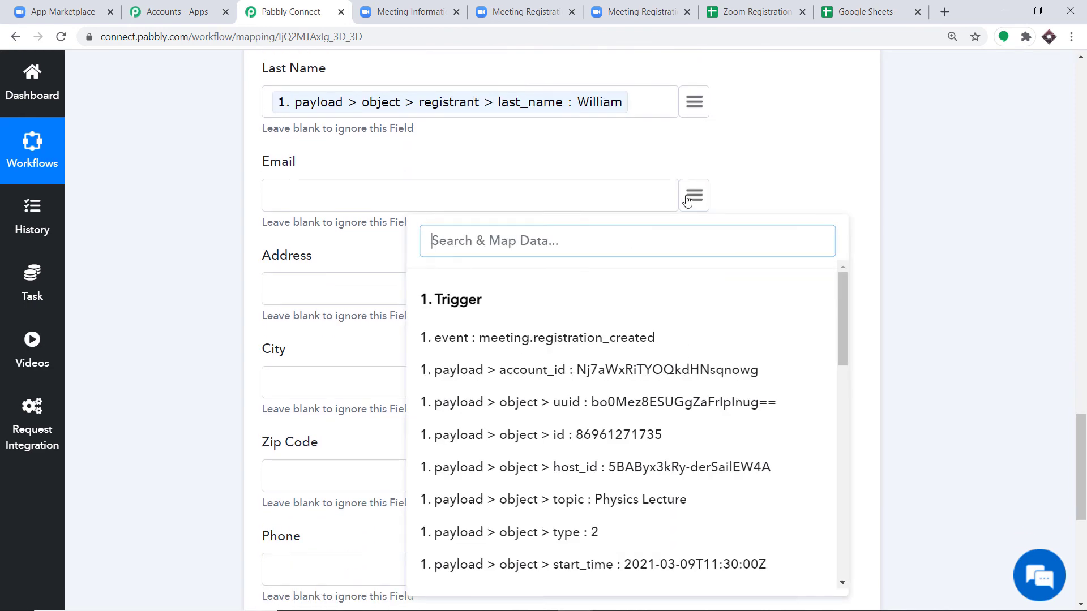
{"action": "scroll", "coordinate": [613, 448], "scroll_direction": "down", "scroll_amount": 1}
{"action": "scroll", "coordinate": [613, 449], "scroll_direction": "down", "scroll_amount": 5}
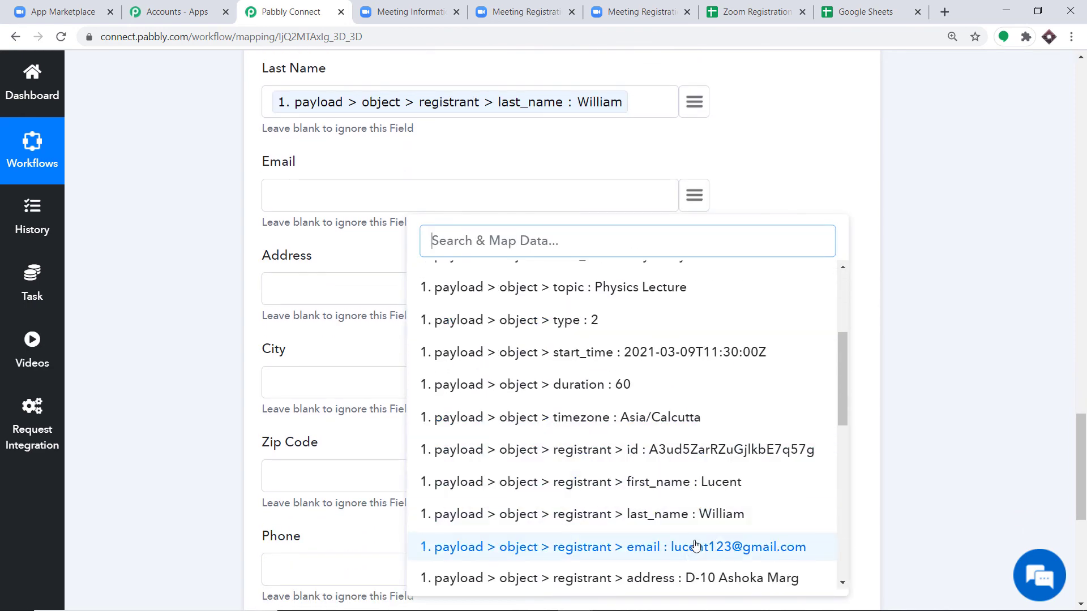
{"action": "left_click", "coordinate": [691, 553]}
{"action": "scroll", "coordinate": [591, 286], "scroll_direction": "down", "scroll_amount": 1}
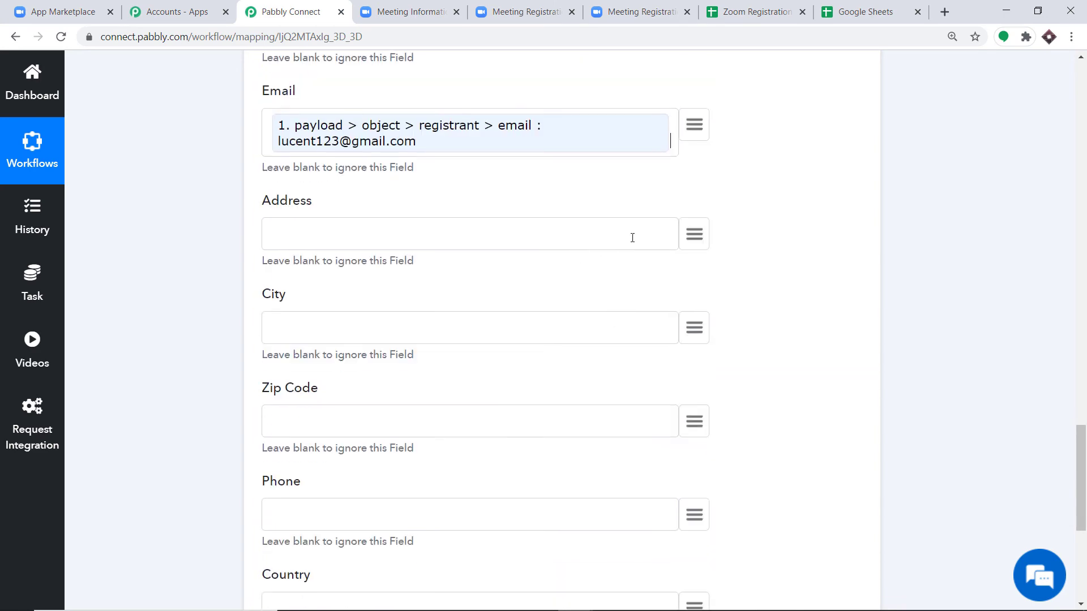
- Map address, city and zip into the Address, City and Zip Code fields
{"action": "left_click", "coordinate": [691, 236]}
{"action": "scroll", "coordinate": [702, 436], "scroll_direction": "down", "scroll_amount": 5}
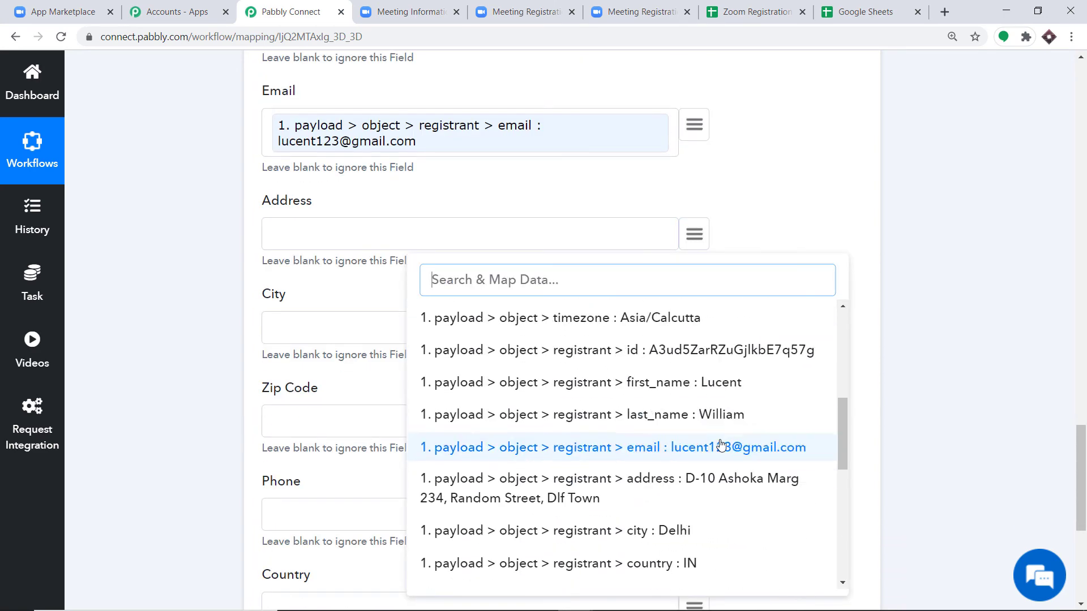
{"action": "scroll", "coordinate": [725, 414], "scroll_direction": "down", "scroll_amount": 2}
{"action": "left_click", "coordinate": [689, 403]}
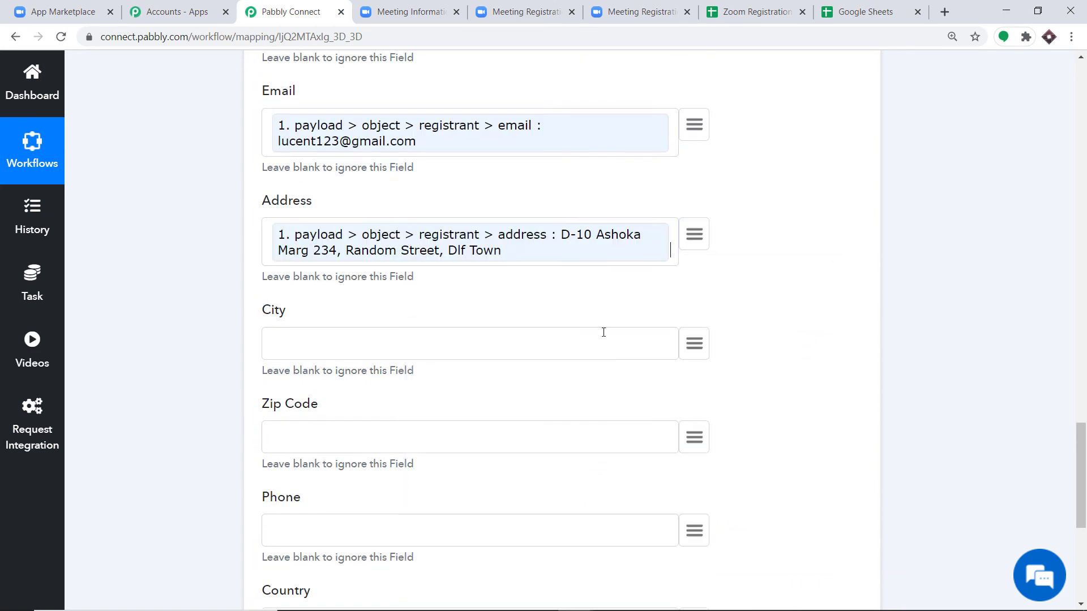
{"action": "scroll", "coordinate": [656, 242], "scroll_direction": "down", "scroll_amount": 1}
{"action": "left_click", "coordinate": [693, 273]}
{"action": "scroll", "coordinate": [718, 443], "scroll_direction": "down", "scroll_amount": 7}
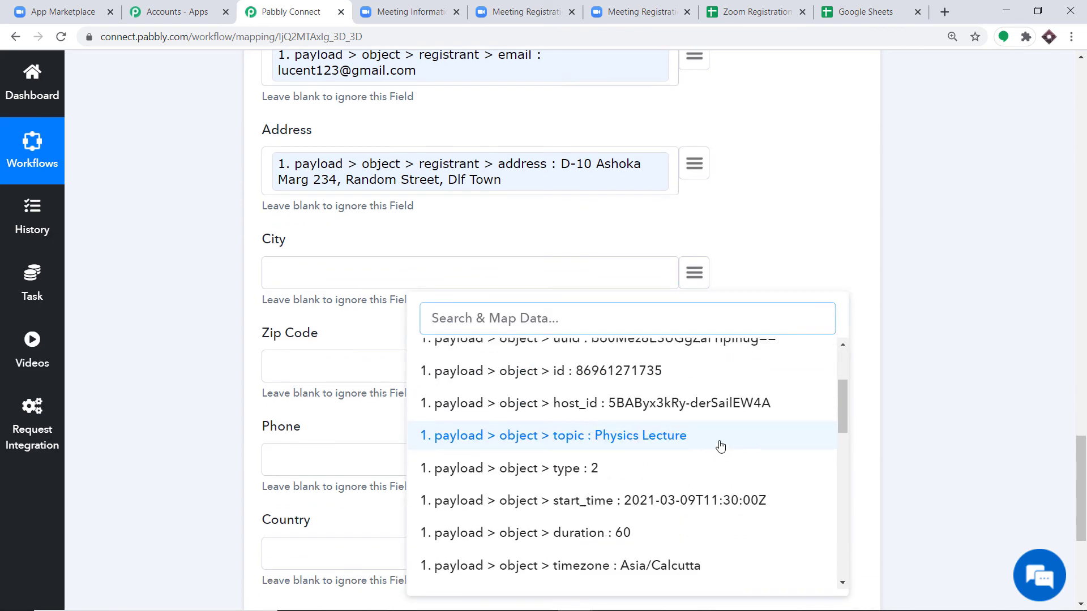
{"action": "scroll", "coordinate": [710, 452], "scroll_direction": "down", "scroll_amount": 2}
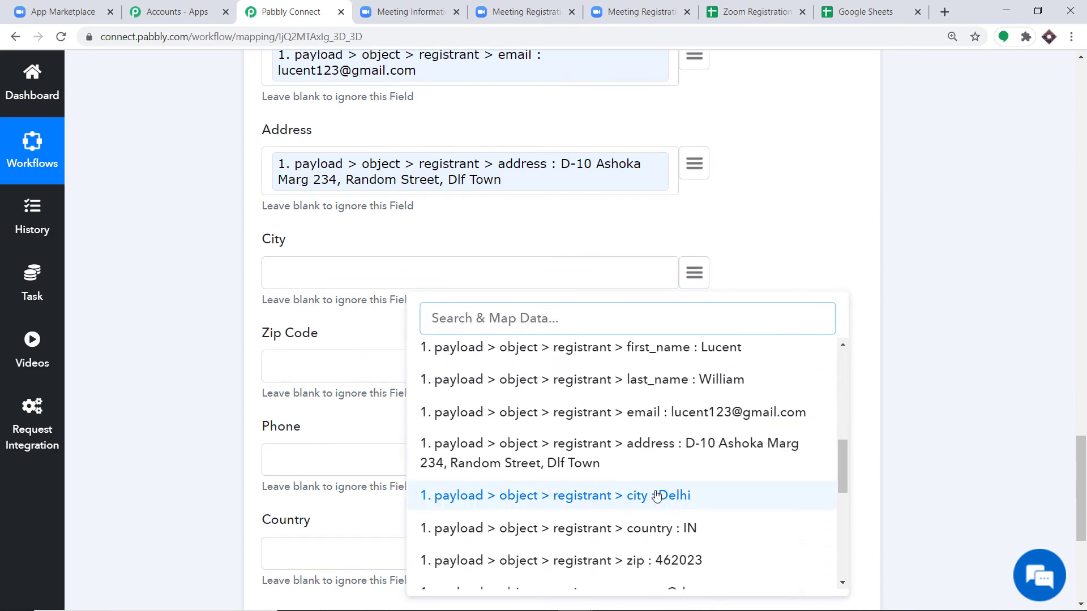
{"action": "left_click", "coordinate": [630, 496]}
{"action": "scroll", "coordinate": [646, 317], "scroll_direction": "down", "scroll_amount": 1}
{"action": "left_click", "coordinate": [686, 290]}
{"action": "scroll", "coordinate": [653, 450], "scroll_direction": "down", "scroll_amount": 8}
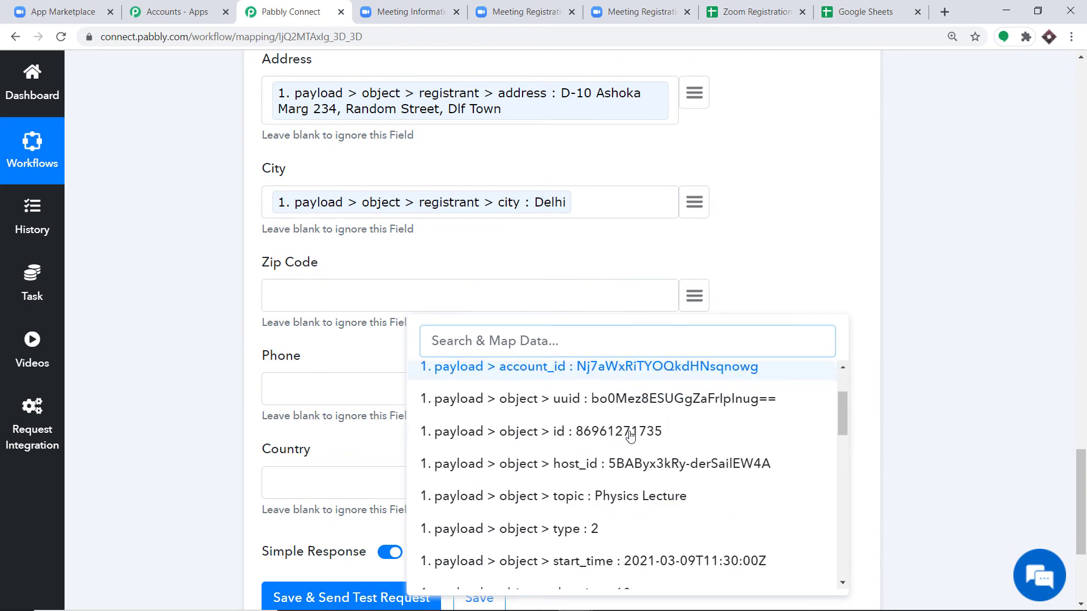
{"action": "scroll", "coordinate": [656, 481], "scroll_direction": "down", "scroll_amount": 2}
{"action": "left_click", "coordinate": [663, 512]}
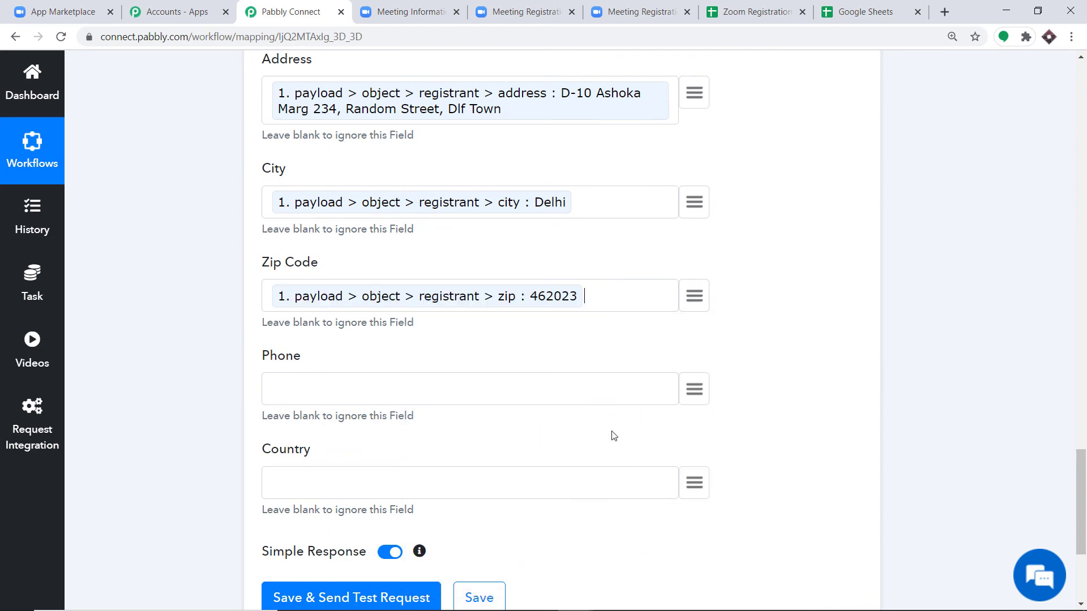
{"action": "scroll", "coordinate": [706, 359], "scroll_direction": "down", "scroll_amount": 1}
- Map phone and country into the Phone and Country fields
{"action": "left_click", "coordinate": [695, 319]}
{"action": "scroll", "coordinate": [696, 320], "scroll_direction": "down", "scroll_amount": 2}
{"action": "scroll", "coordinate": [707, 416], "scroll_direction": "down", "scroll_amount": 9}
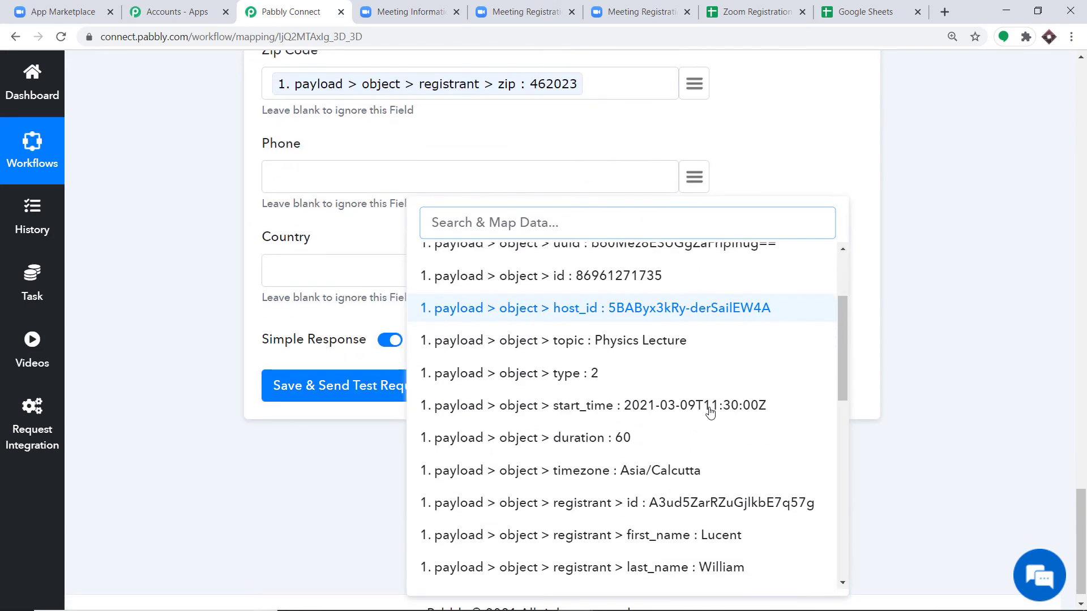
{"action": "scroll", "coordinate": [708, 416], "scroll_direction": "down", "scroll_amount": 4}
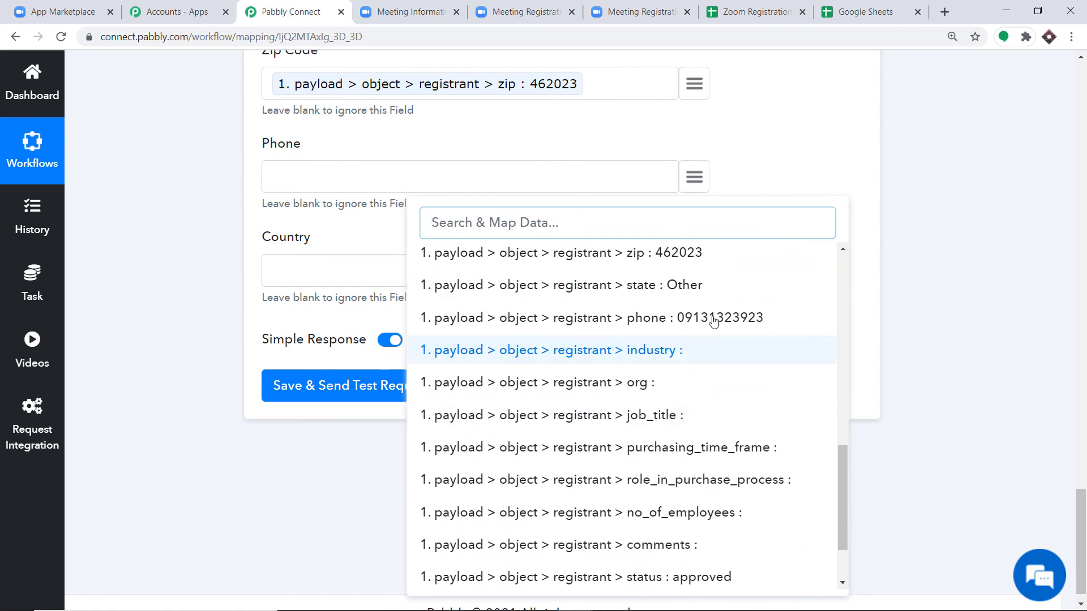
{"action": "left_click", "coordinate": [712, 319]}
{"action": "scroll", "coordinate": [491, 280], "scroll_direction": "down", "scroll_amount": 1}
{"action": "left_click", "coordinate": [694, 248]}
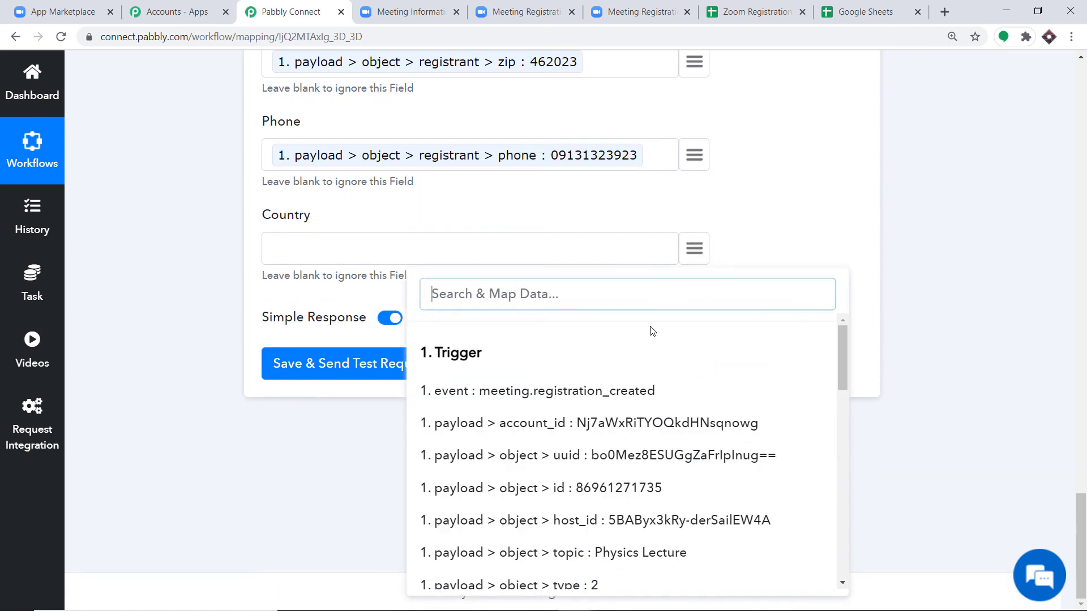
{"action": "scroll", "coordinate": [660, 420], "scroll_direction": "down", "scroll_amount": 10}
{"action": "scroll", "coordinate": [682, 415], "scroll_direction": "down", "scroll_amount": 1}
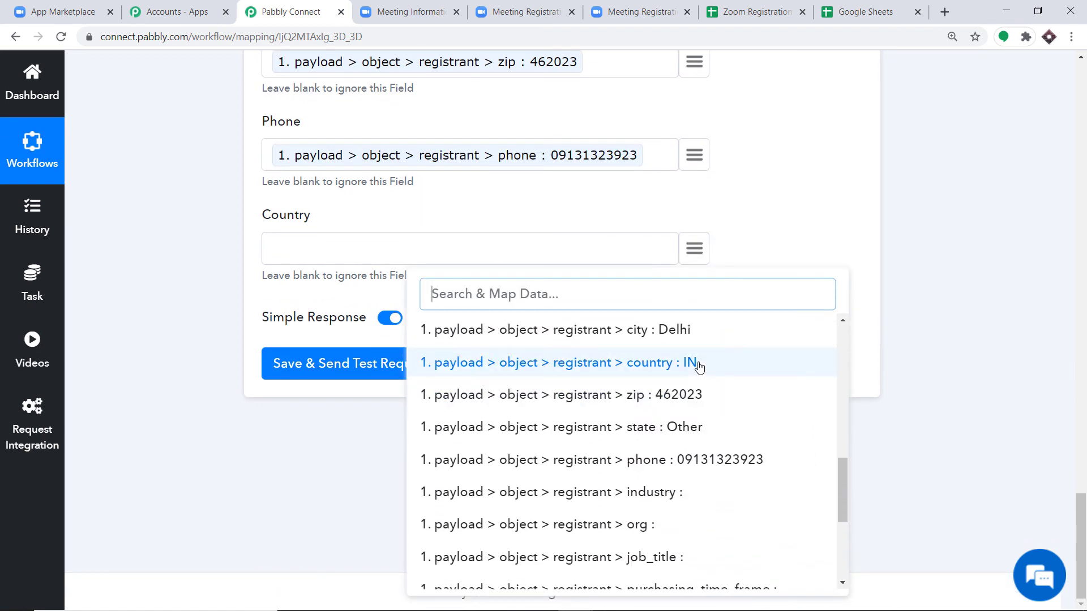
{"action": "left_click", "coordinate": [697, 362]}
{"action": "scroll", "coordinate": [626, 279], "scroll_direction": "up", "scroll_amount": 2}
{"action": "scroll", "coordinate": [626, 279], "scroll_direction": "up", "scroll_amount": 10}
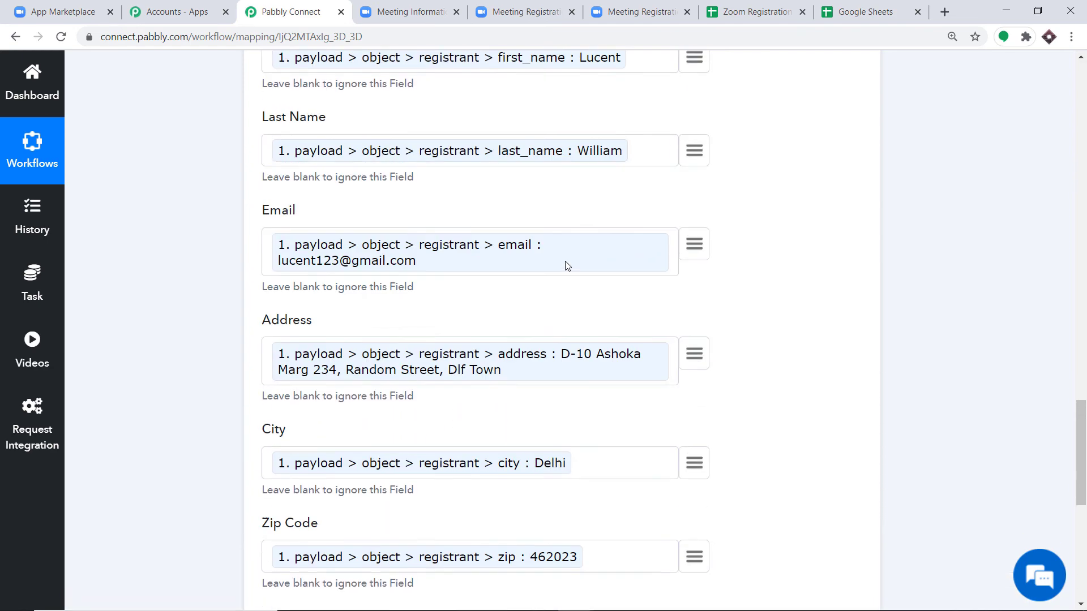
{"action": "scroll", "coordinate": [541, 333], "scroll_direction": "down", "scroll_amount": 10}
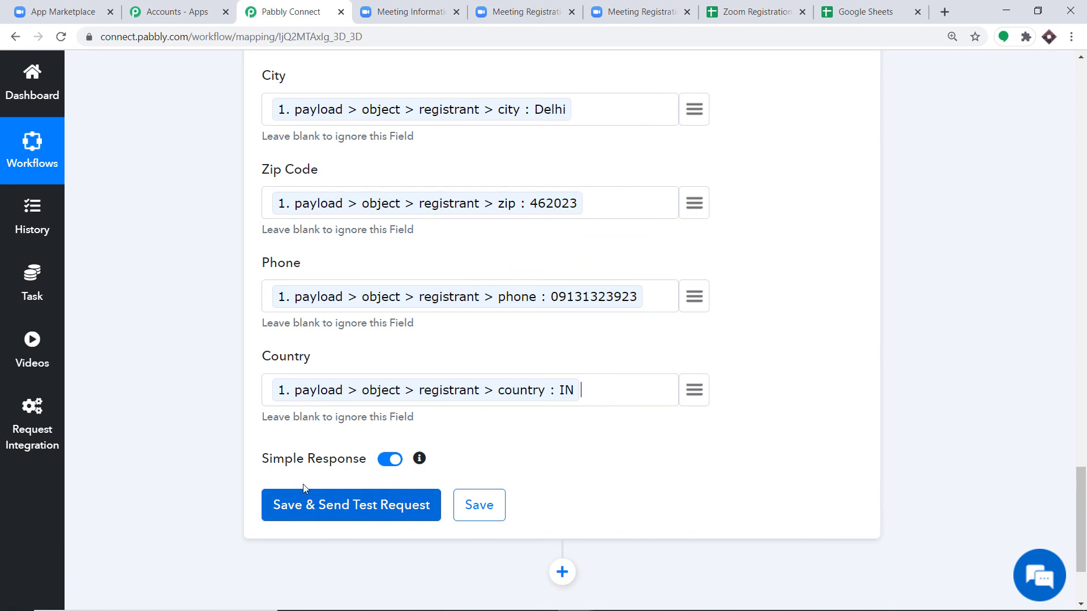
- Check the Zoom Registration DataBase spreadsheet, then come back to the mapping form
{"action": "left_click", "coordinate": [846, 10]}
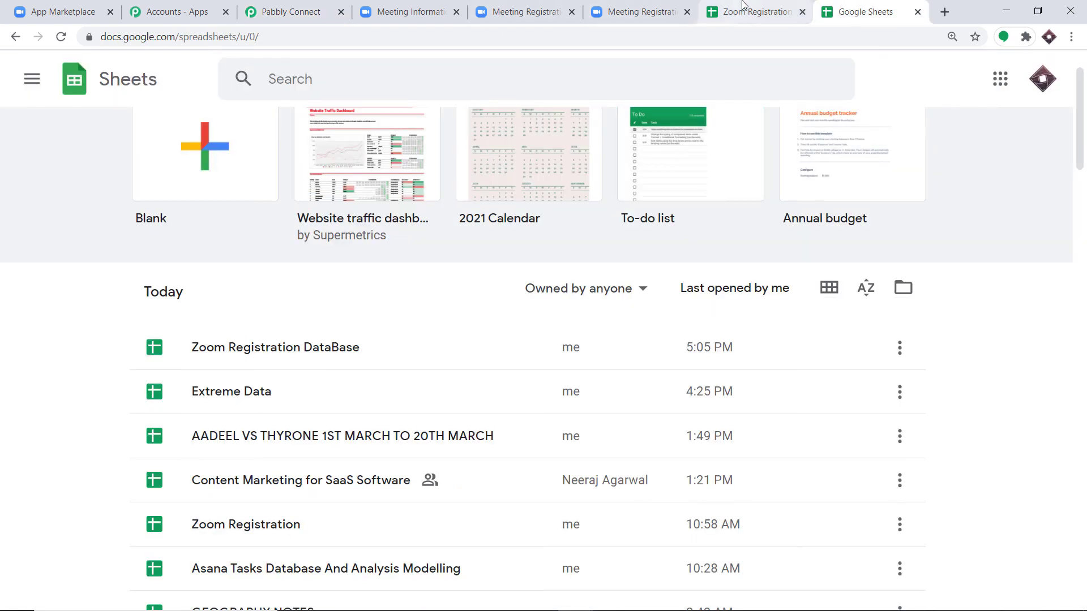
{"action": "left_click", "coordinate": [747, 12]}
{"action": "left_click", "coordinate": [291, 12]}
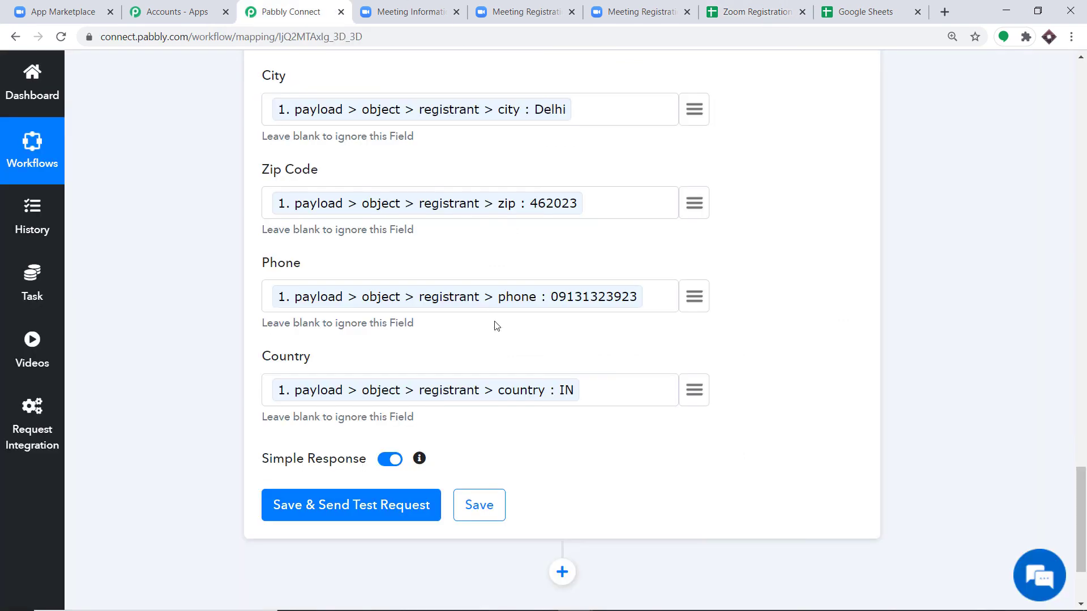
{"action": "scroll", "coordinate": [492, 323], "scroll_direction": "down", "scroll_amount": 1}
- Save and send a test request, then view the new row 2 in the spreadsheet
{"action": "left_click", "coordinate": [351, 441]}
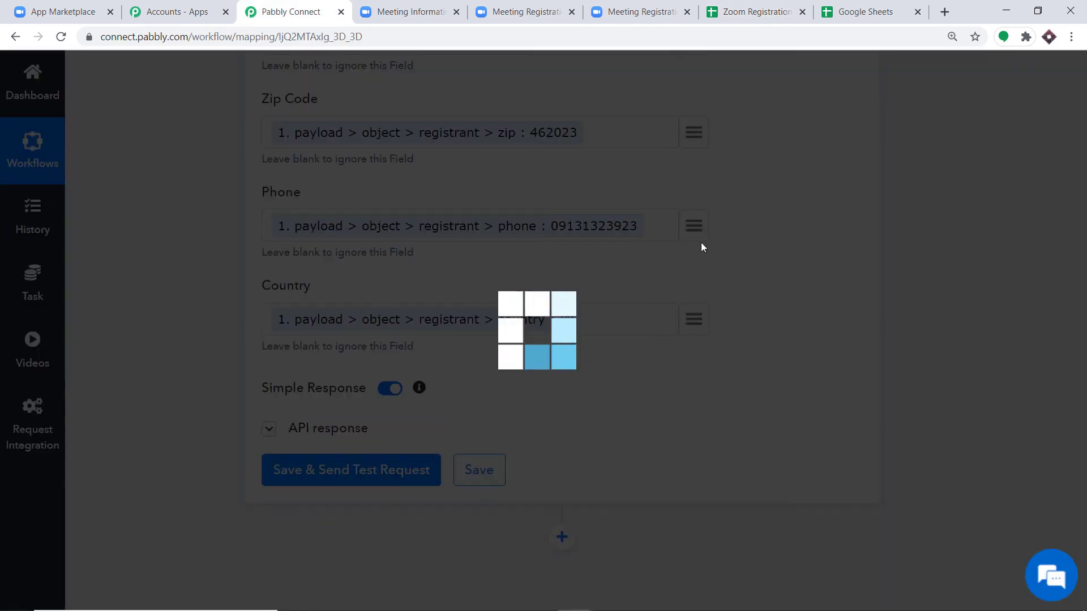
{"action": "scroll", "coordinate": [651, 339], "scroll_direction": "down", "scroll_amount": 8}
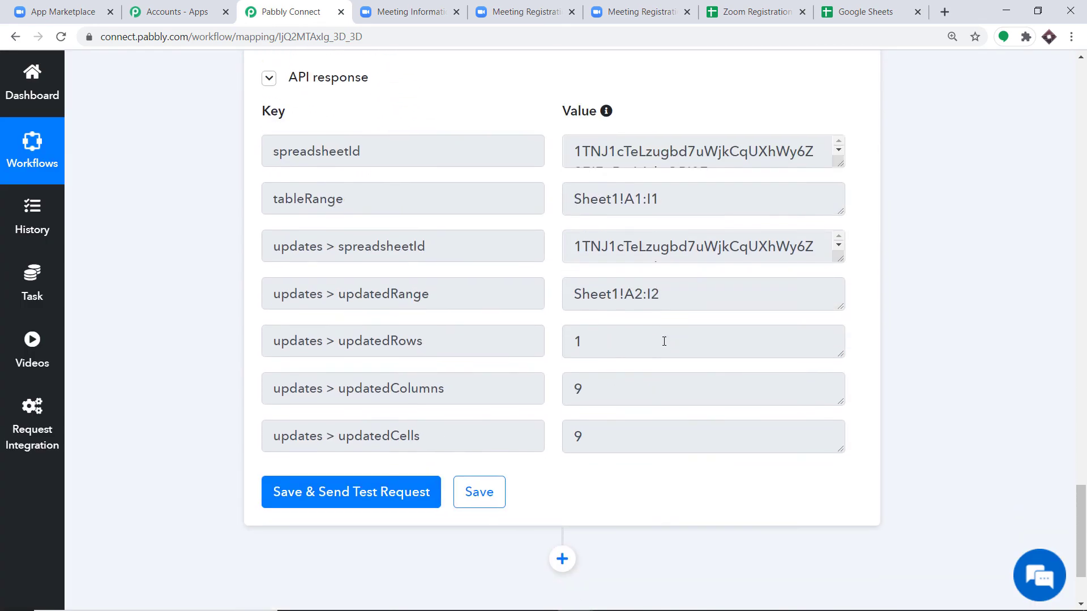
{"action": "left_click", "coordinate": [754, 6]}
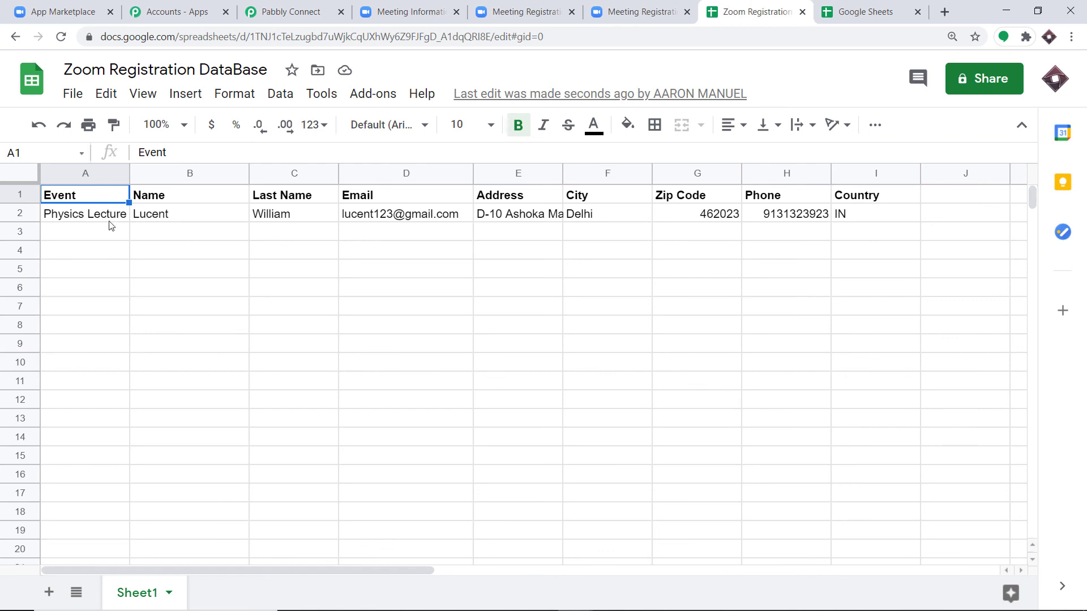
- Widen columns A and E while checking row 2's Name, Last Name, Email and Address
{"action": "left_click_drag", "start_coordinate": [128, 173], "coordinate": [168, 172]}
{"action": "left_click", "coordinate": [205, 218]}
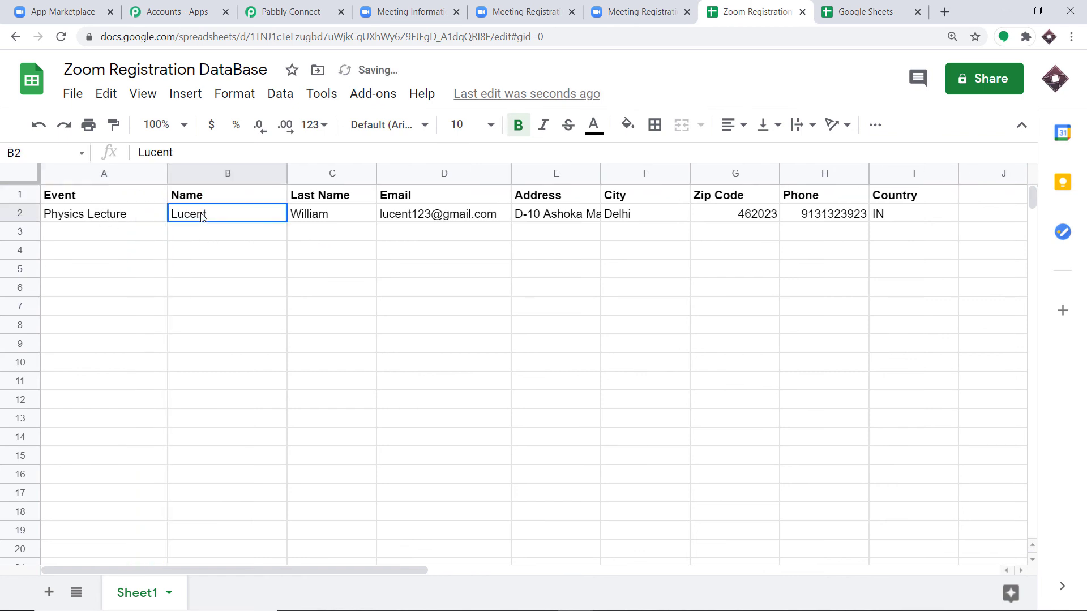
{"action": "left_click", "coordinate": [324, 219]}
{"action": "left_click", "coordinate": [415, 221]}
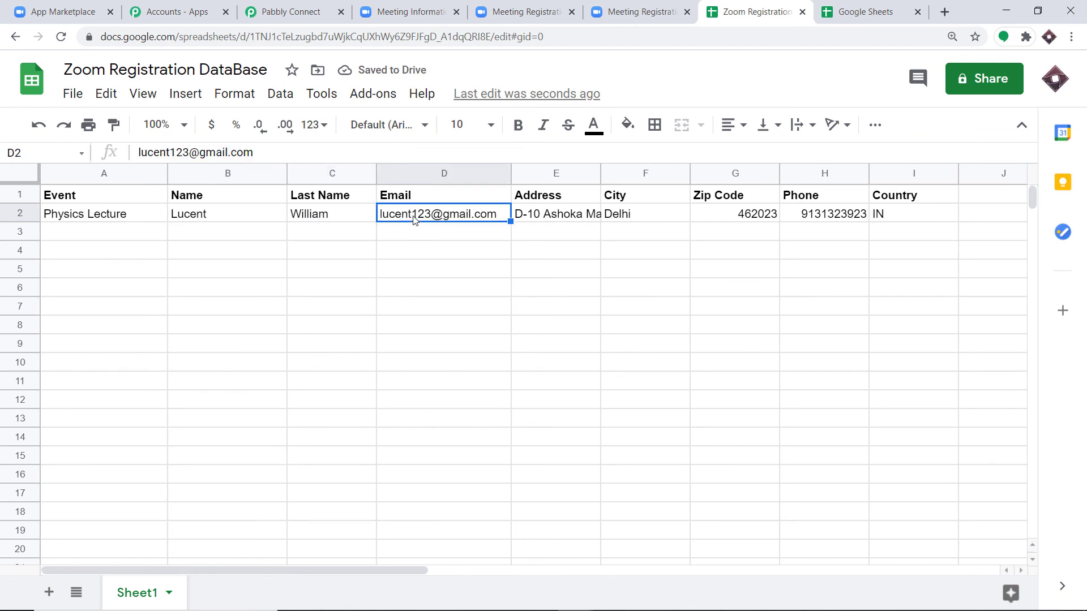
{"action": "left_click", "coordinate": [549, 217]}
{"action": "left_click_drag", "start_coordinate": [600, 174], "coordinate": [642, 174]}
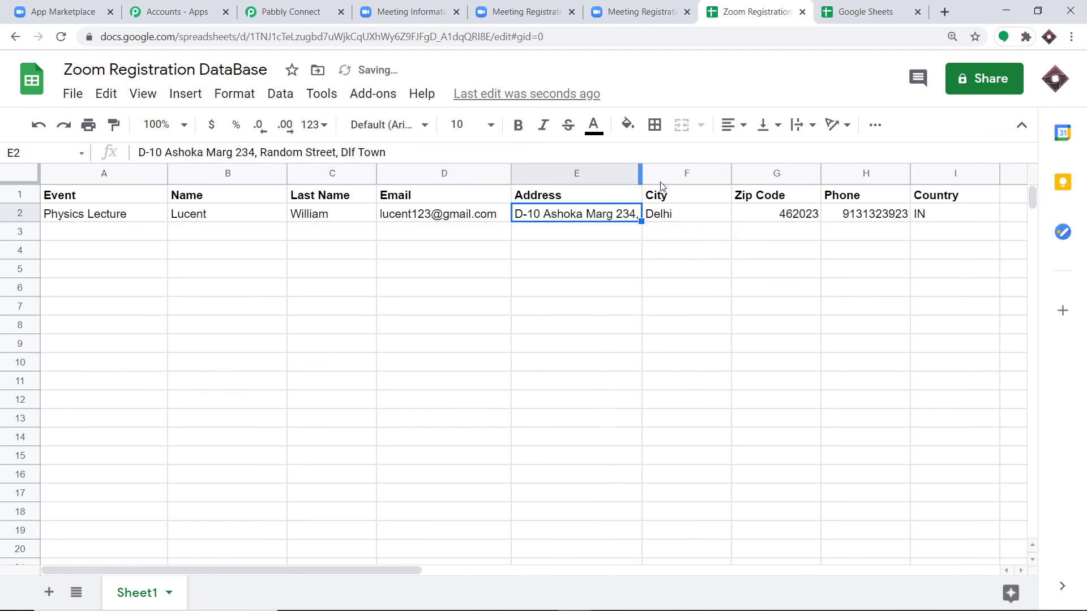
- Check row 2's City, Zip Code, Phone and Country values, then return to Pabbly Connect
{"action": "left_click", "coordinate": [707, 221]}
{"action": "left_click", "coordinate": [771, 220]}
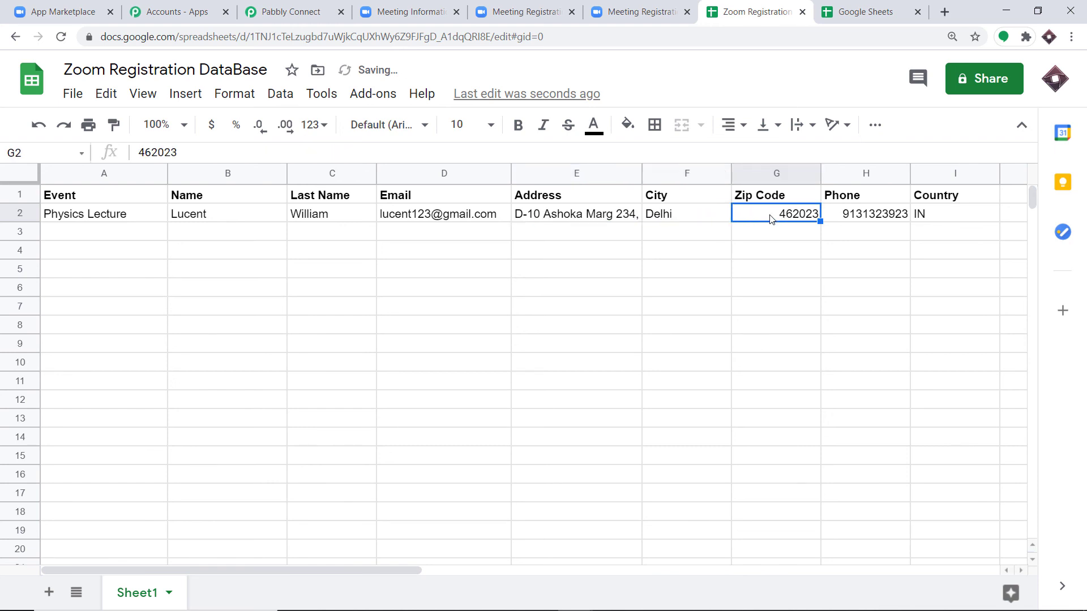
{"action": "left_click", "coordinate": [878, 218]}
{"action": "left_click", "coordinate": [933, 217]}
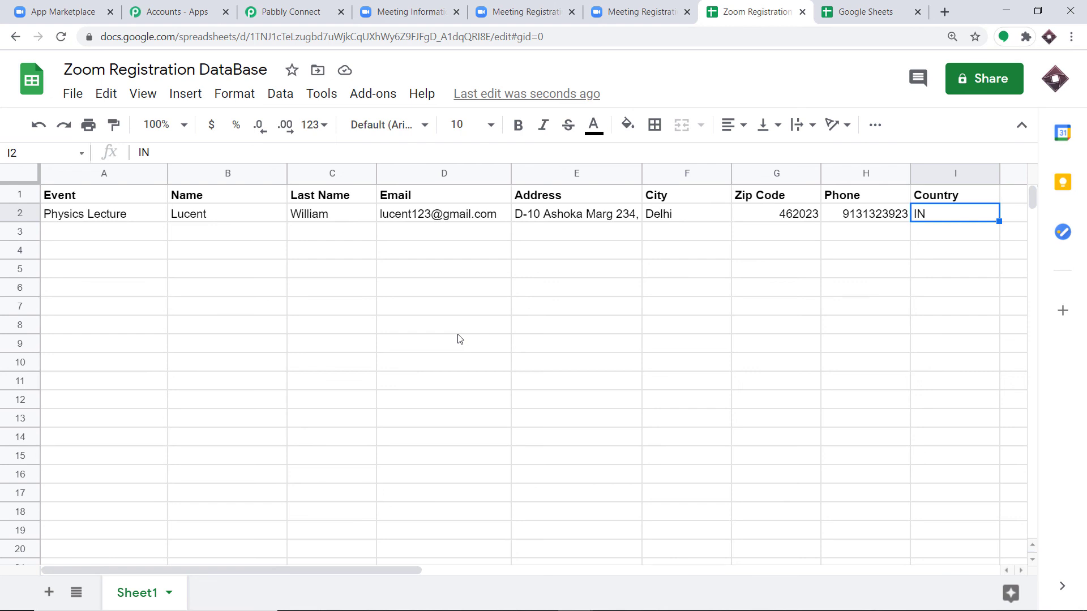
{"action": "left_click", "coordinate": [290, 12]}
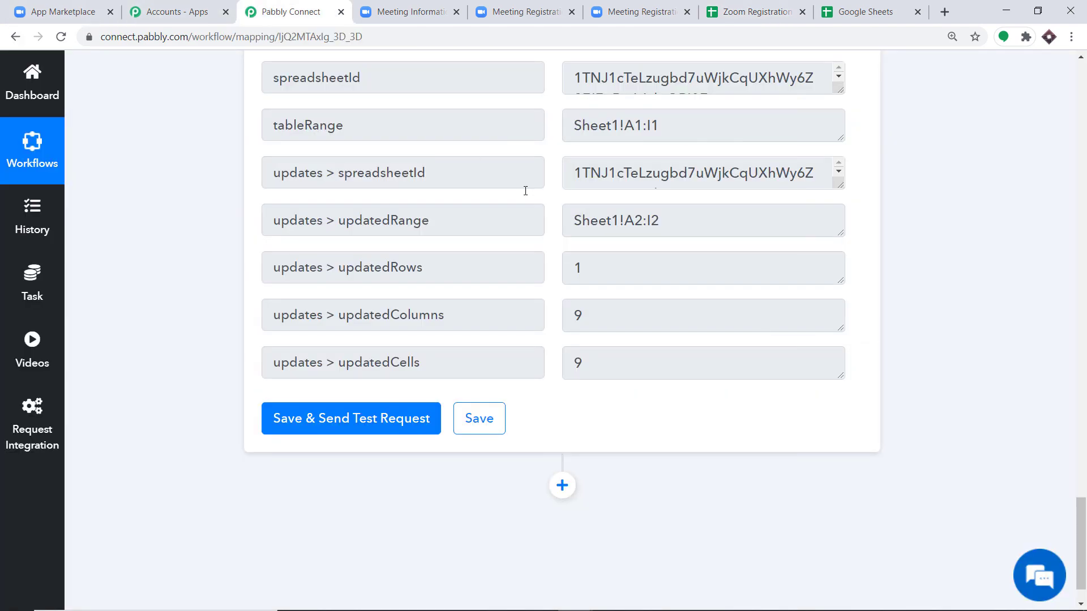
- Collapse the Google Sheets Add New Row and Zoom trigger steps, then bring up the registration-approved page
{"action": "left_click_drag", "start_coordinate": [1080, 543], "coordinate": [1078, 276]}
{"action": "left_click", "coordinate": [582, 301]}
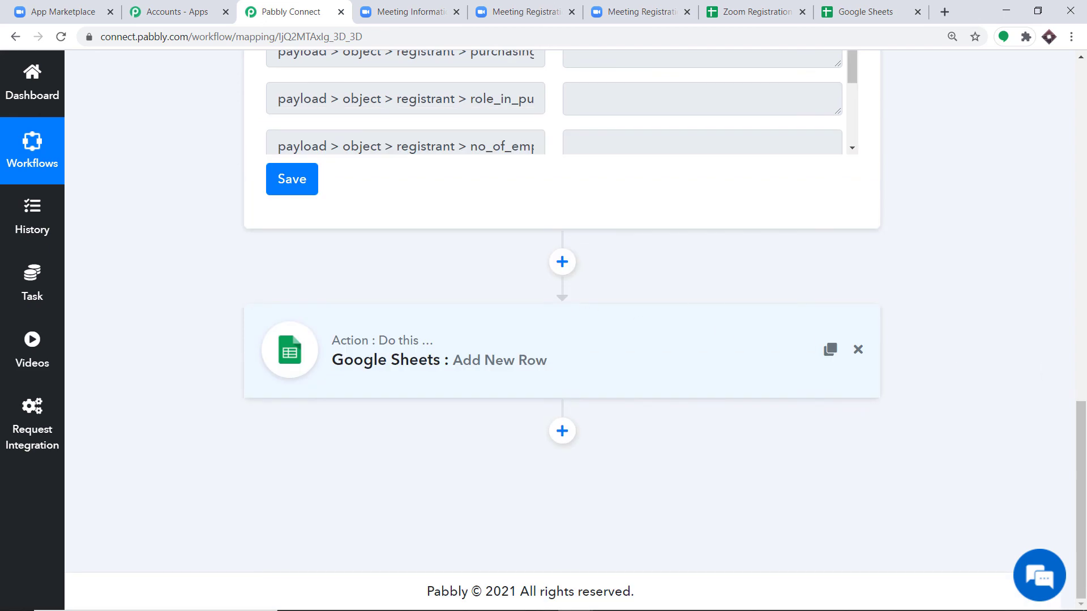
{"action": "scroll", "coordinate": [453, 222], "scroll_direction": "up", "scroll_amount": 15}
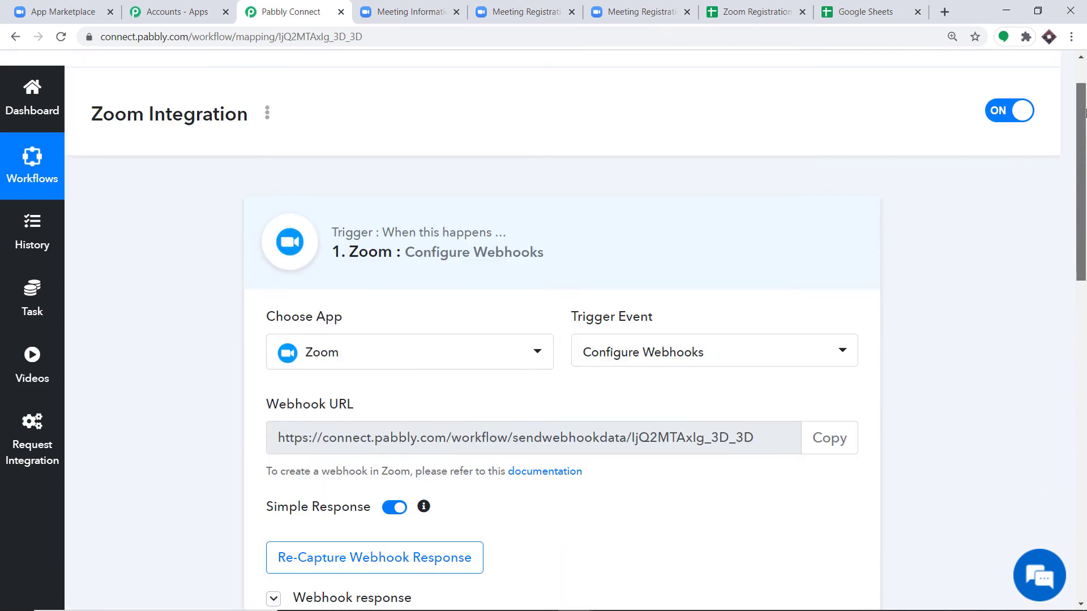
{"action": "left_click", "coordinate": [453, 223]}
{"action": "scroll", "coordinate": [1081, 214], "scroll_direction": "down", "scroll_amount": 2}
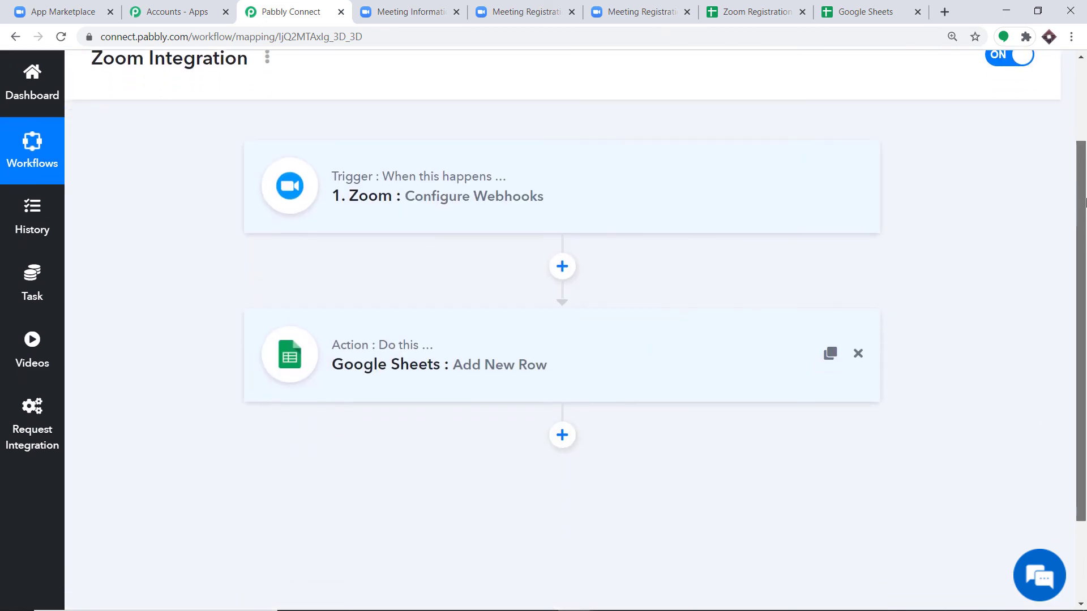
{"action": "left_click_drag", "start_coordinate": [1085, 214], "coordinate": [1085, 225]}
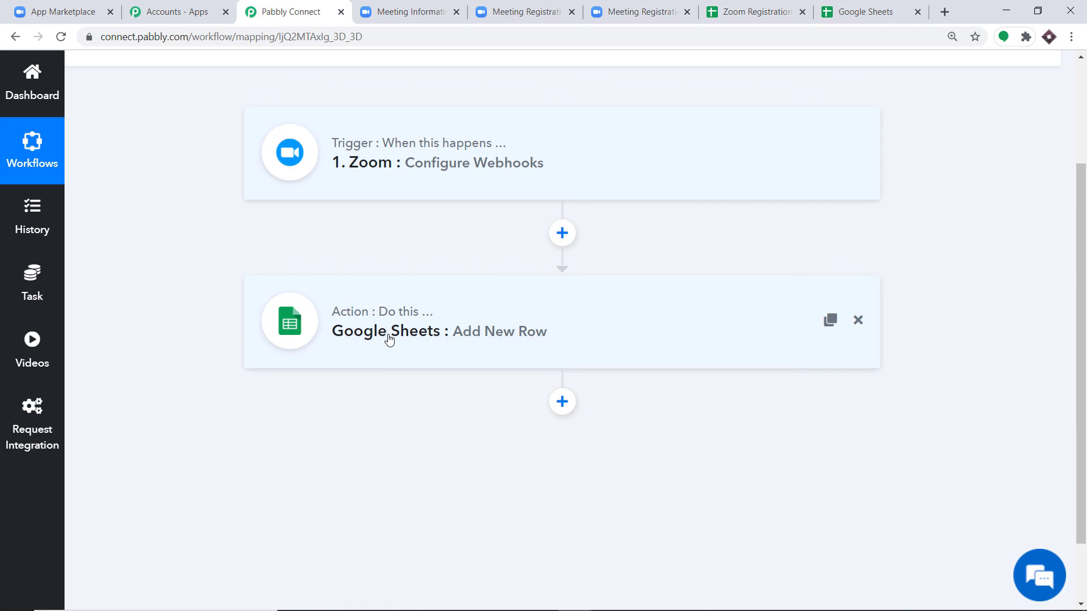
{"action": "left_click", "coordinate": [530, 11]}
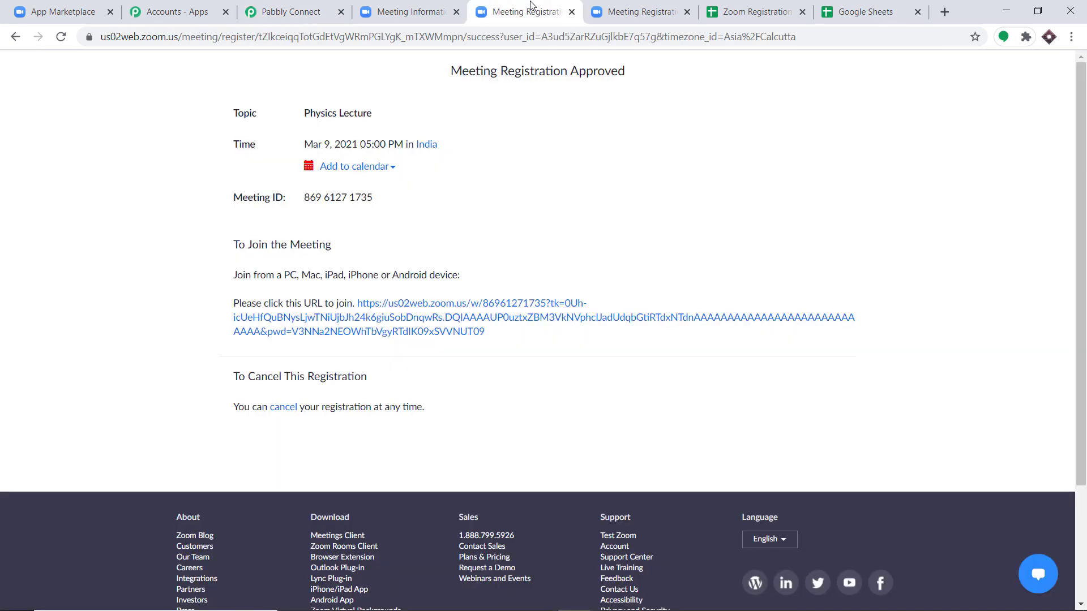
- Open the Physics Lecture registration form and fill it from a saved autofill entry after replacing First Name
{"action": "left_click", "coordinate": [396, 4]}
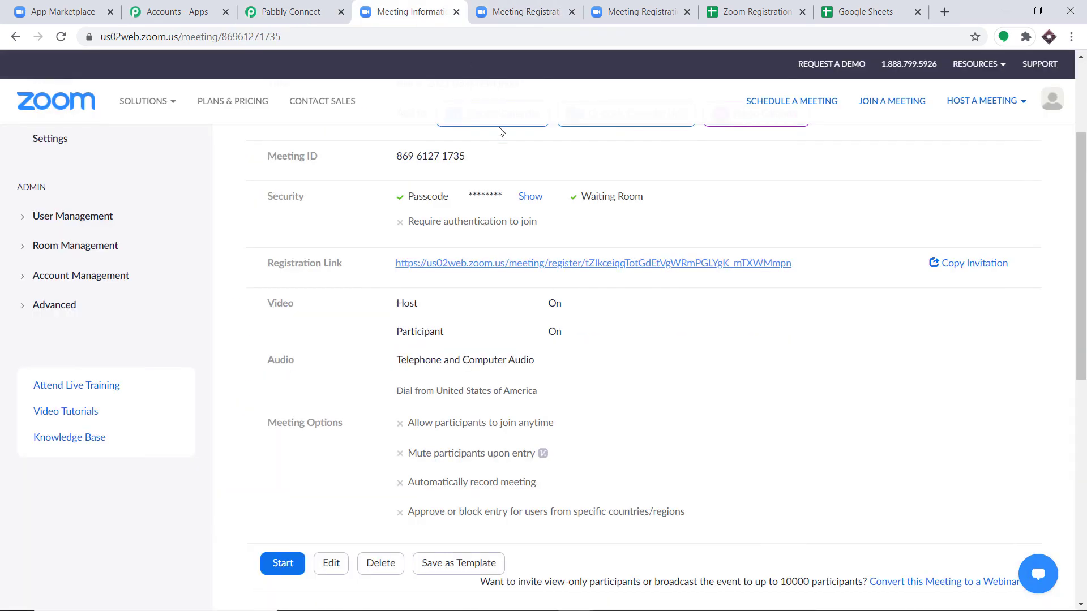
{"action": "left_click", "coordinate": [588, 268]}
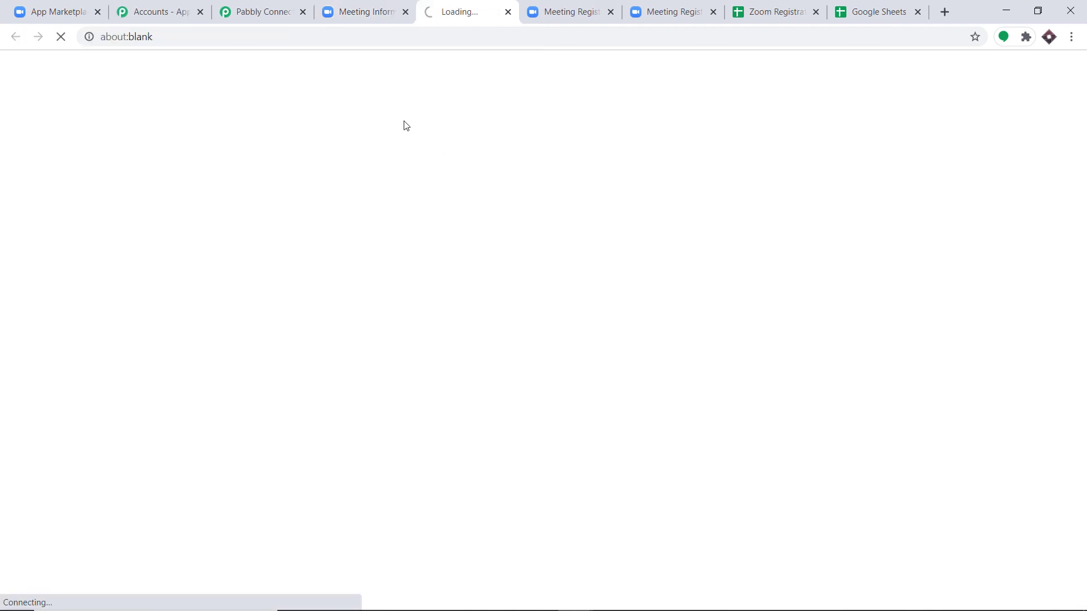
{"action": "left_click", "coordinate": [308, 291]}
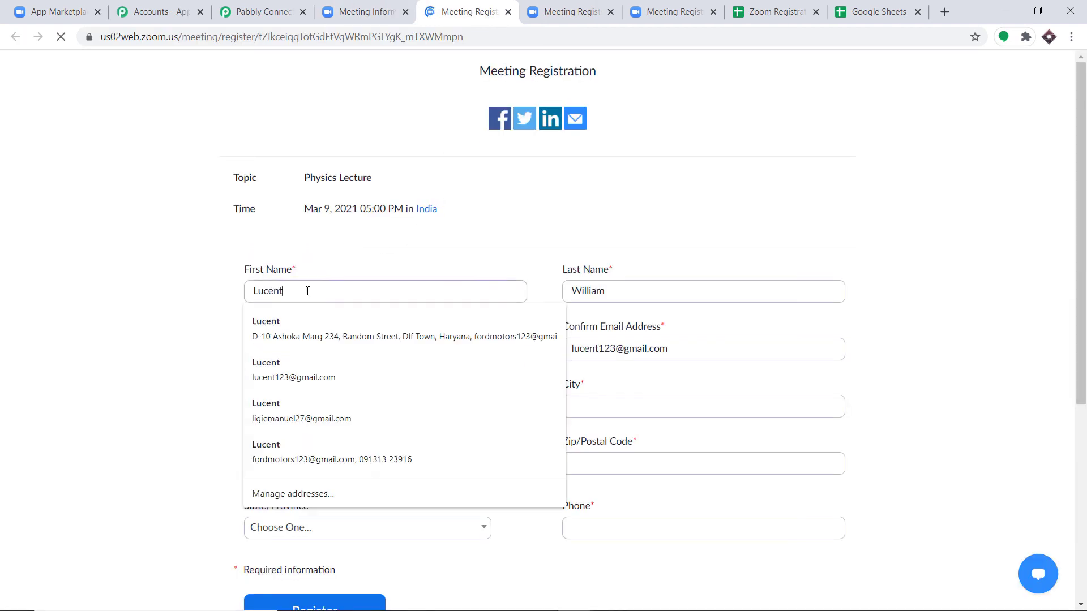
{"action": "left_click_drag", "start_coordinate": [307, 291], "coordinate": [193, 296]}
{"action": "key", "text": "BackSpace"}
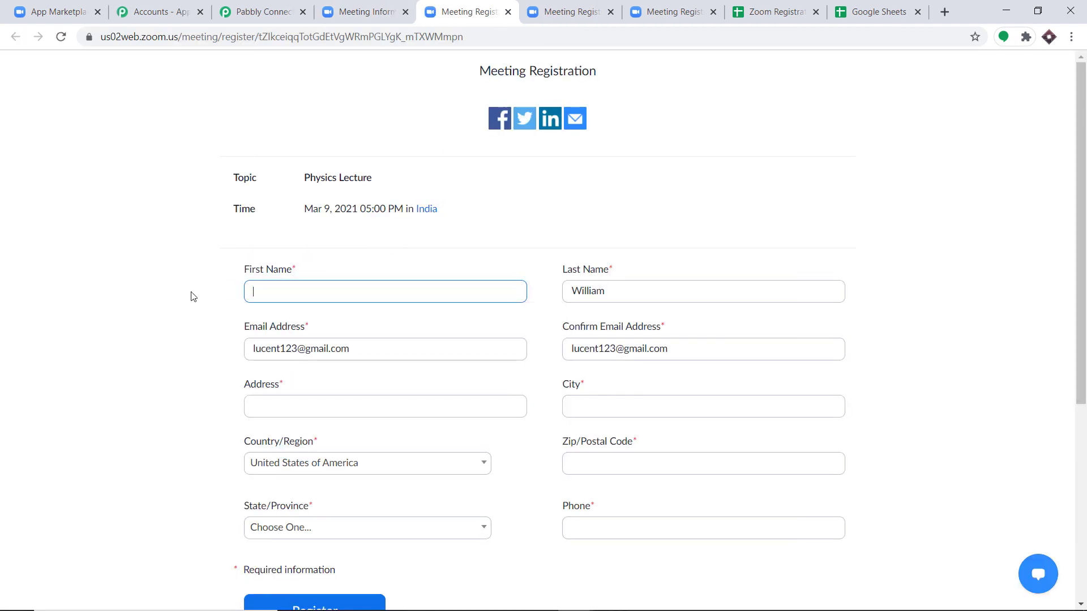
{"action": "type", "text": "to"}
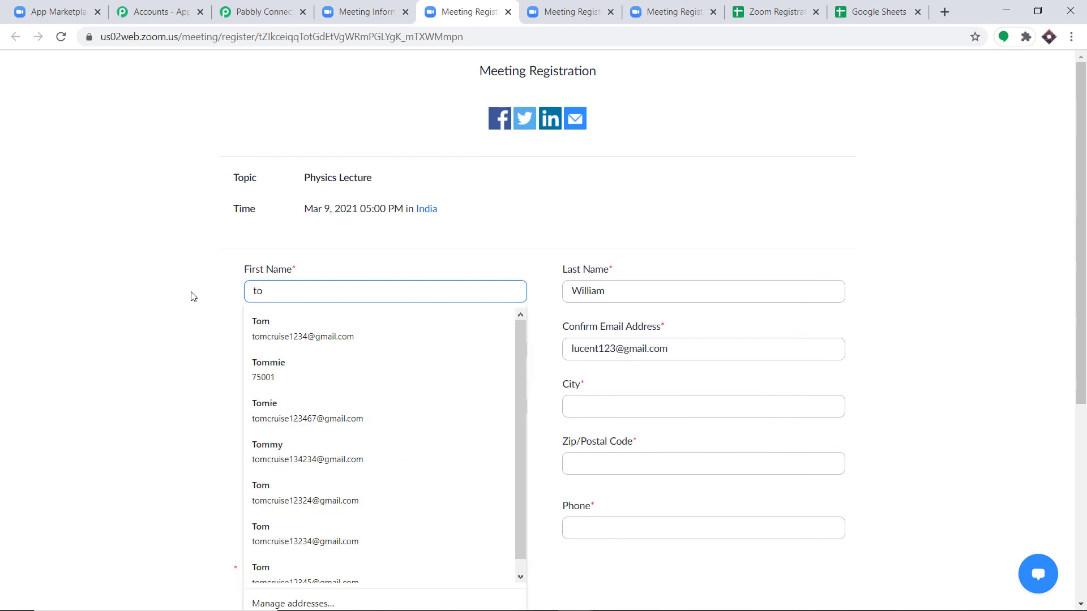
{"action": "left_click", "coordinate": [265, 328]}
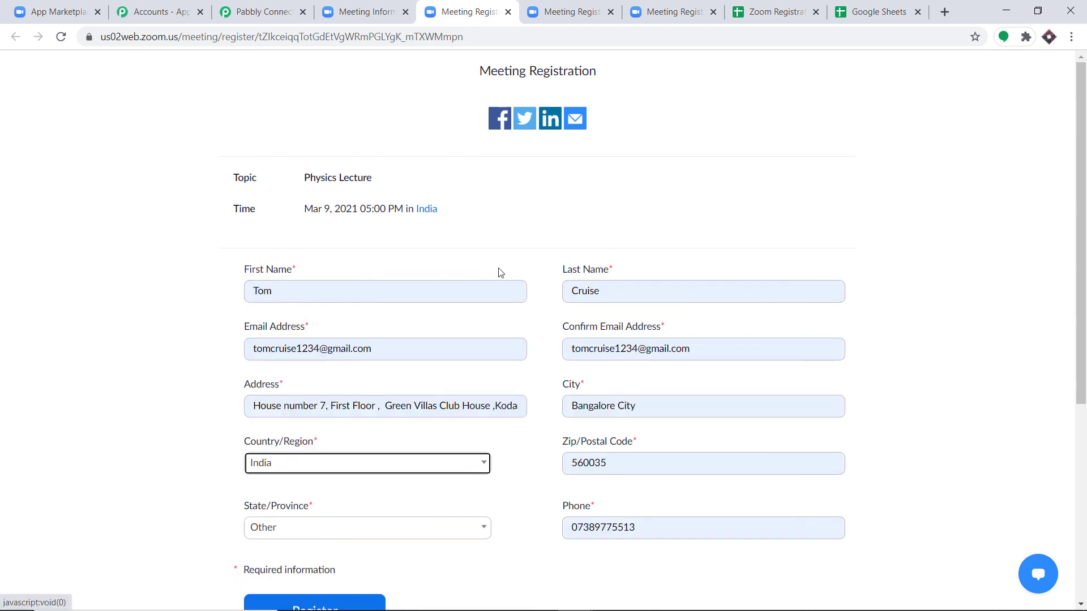
- Submit the second Physics Lecture registration
{"action": "scroll", "coordinate": [531, 279], "scroll_direction": "down", "scroll_amount": 2}
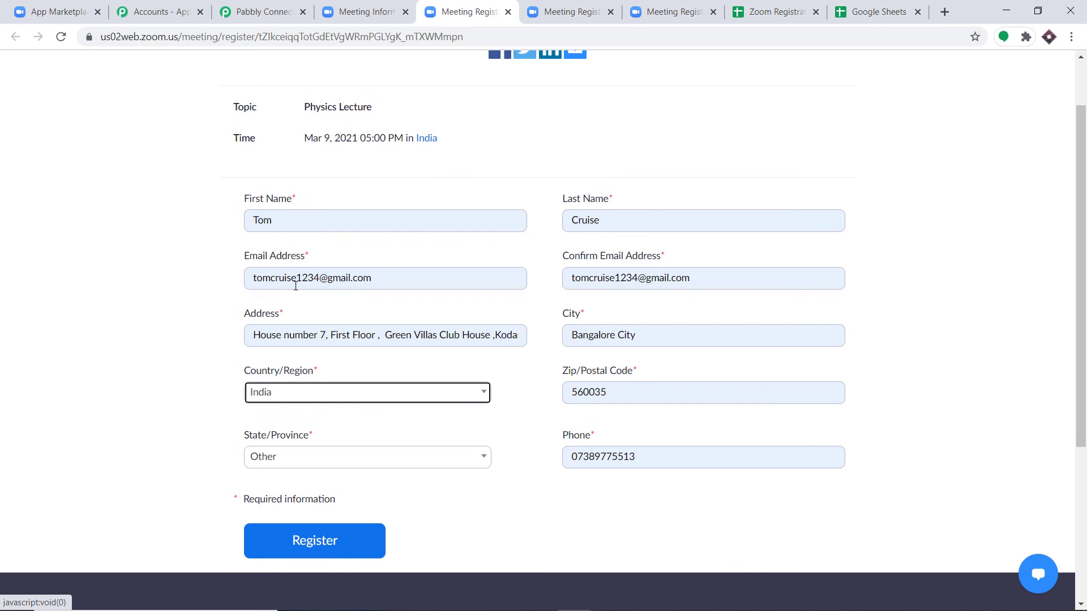
{"action": "scroll", "coordinate": [692, 279], "scroll_direction": "down", "scroll_amount": 2}
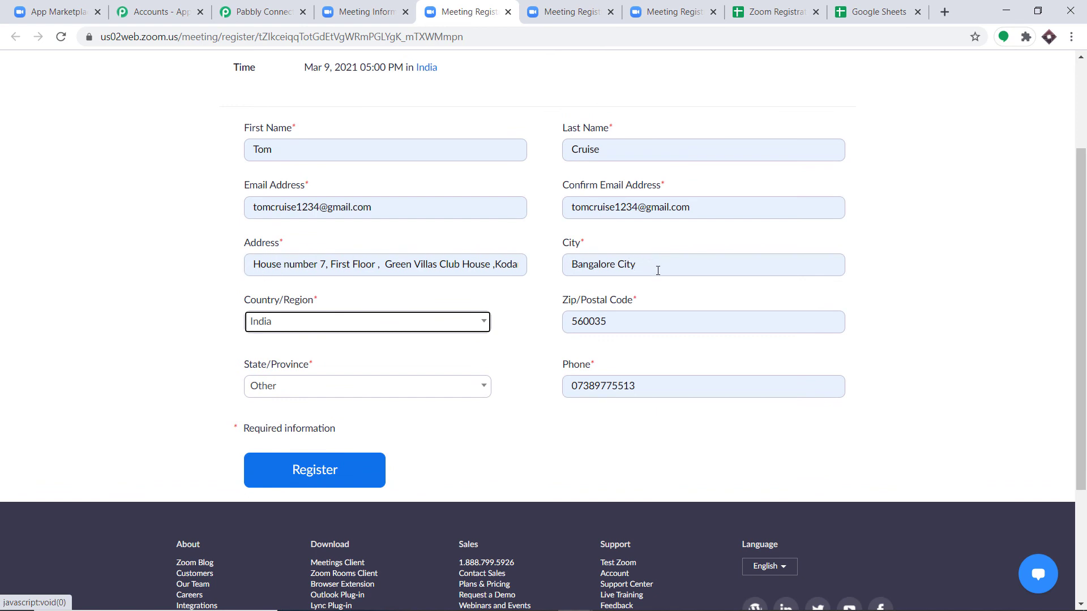
{"action": "scroll", "coordinate": [614, 315], "scroll_direction": "down", "scroll_amount": 1}
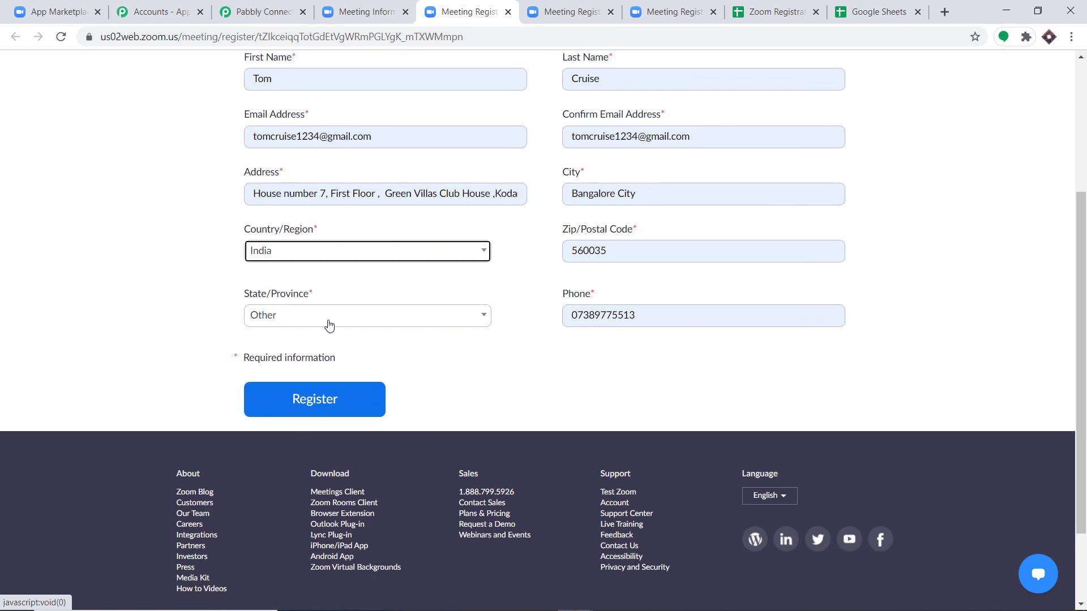
{"action": "left_click", "coordinate": [325, 399]}
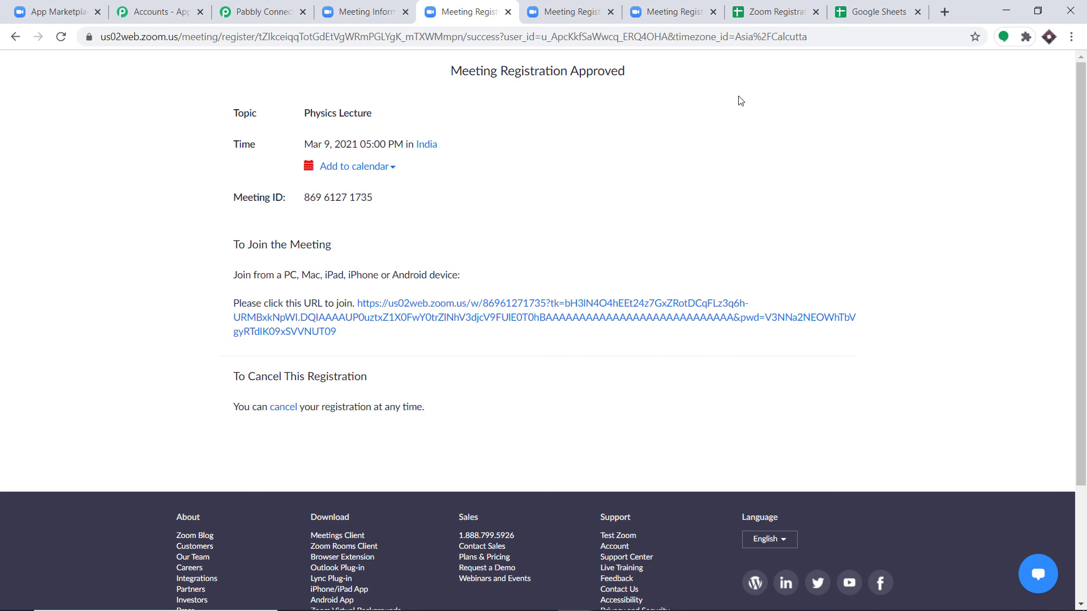
- Review row 3's Event, Name, Last Name, Email, Address, City, Zip Code, Phone and Country values
{"action": "left_click", "coordinate": [764, 8]}
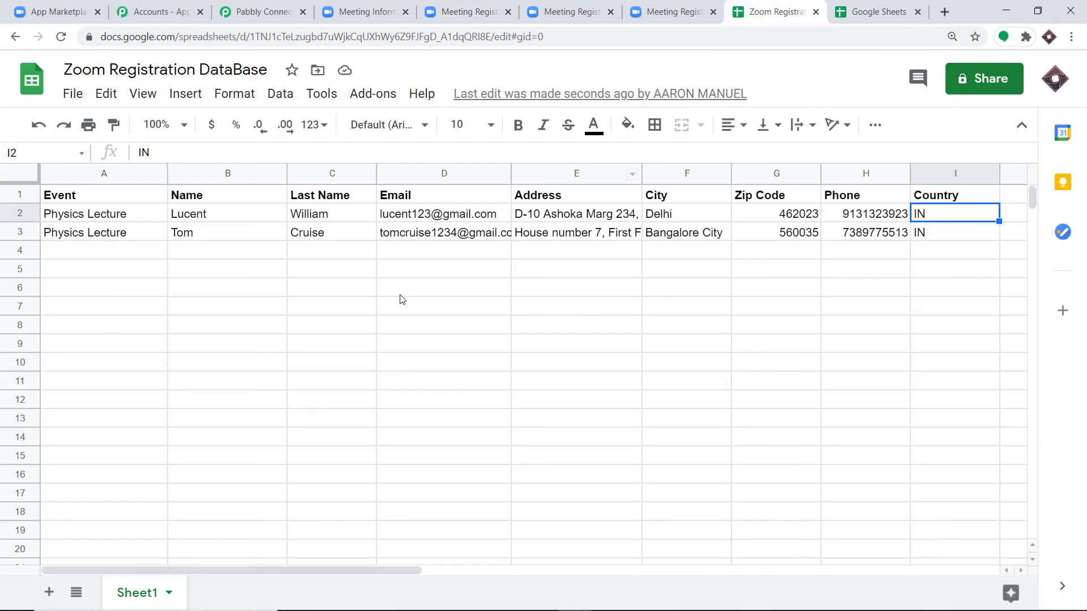
{"action": "left_click", "coordinate": [61, 237]}
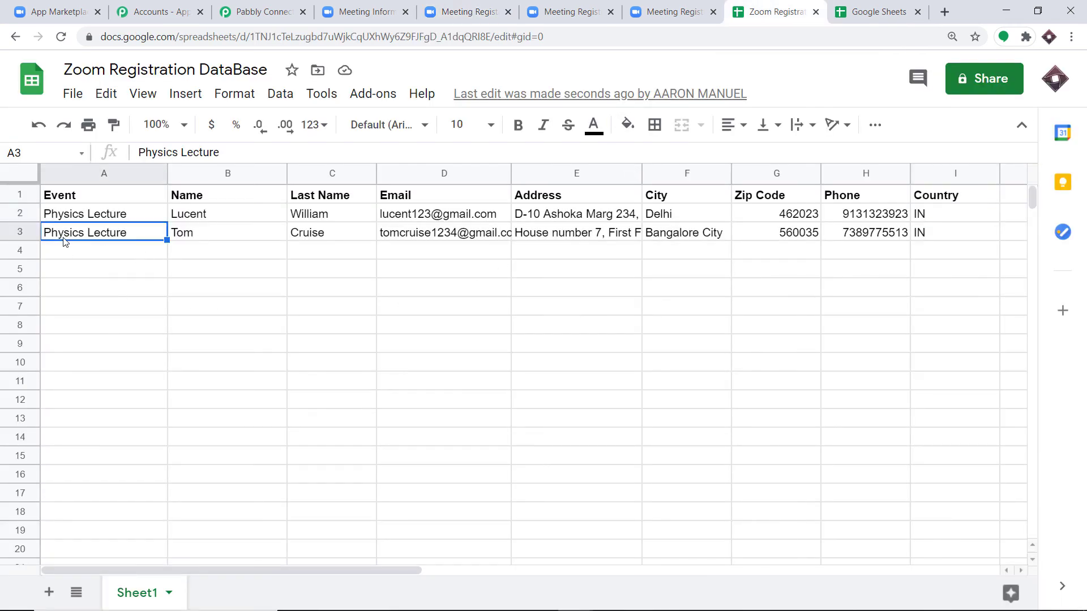
{"action": "left_click", "coordinate": [221, 235]}
{"action": "left_click", "coordinate": [329, 235]}
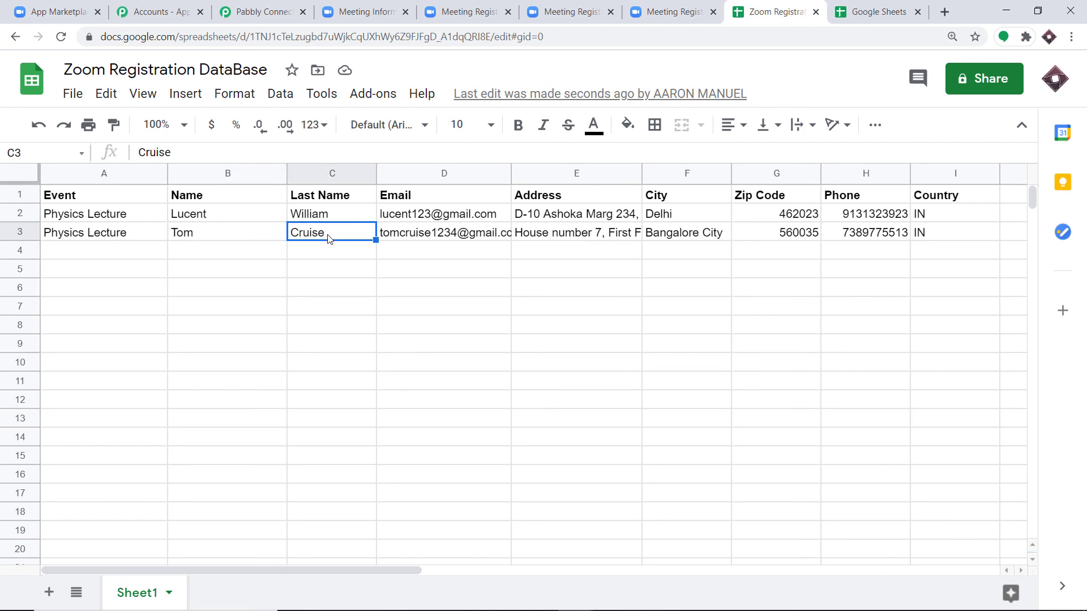
{"action": "left_click", "coordinate": [444, 235]}
{"action": "left_click", "coordinate": [576, 236]}
{"action": "left_click", "coordinate": [677, 235]}
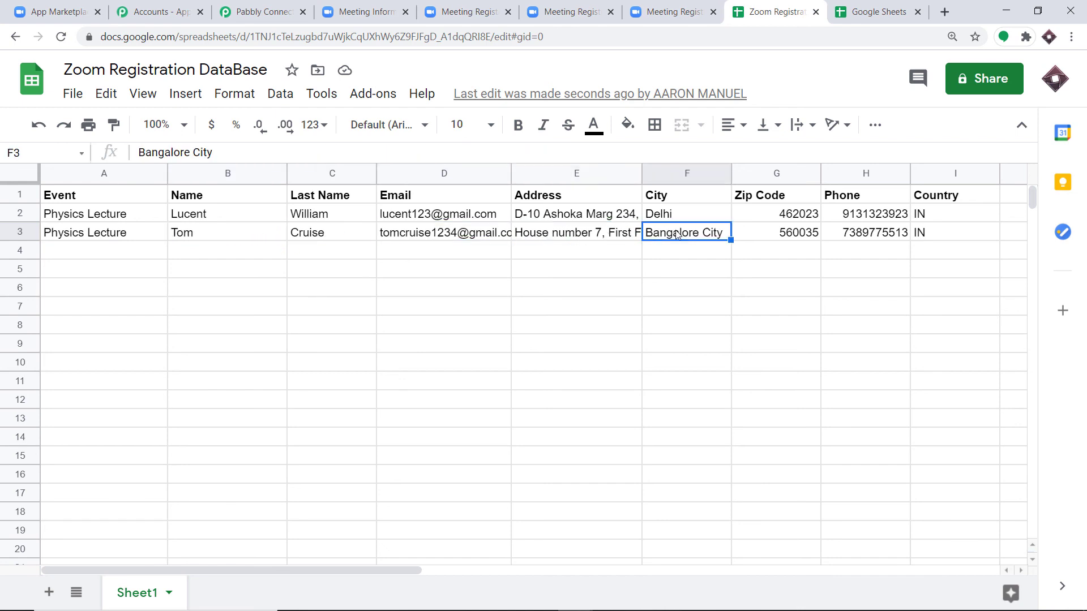
{"action": "left_click", "coordinate": [774, 237]}
{"action": "left_click", "coordinate": [866, 235]}
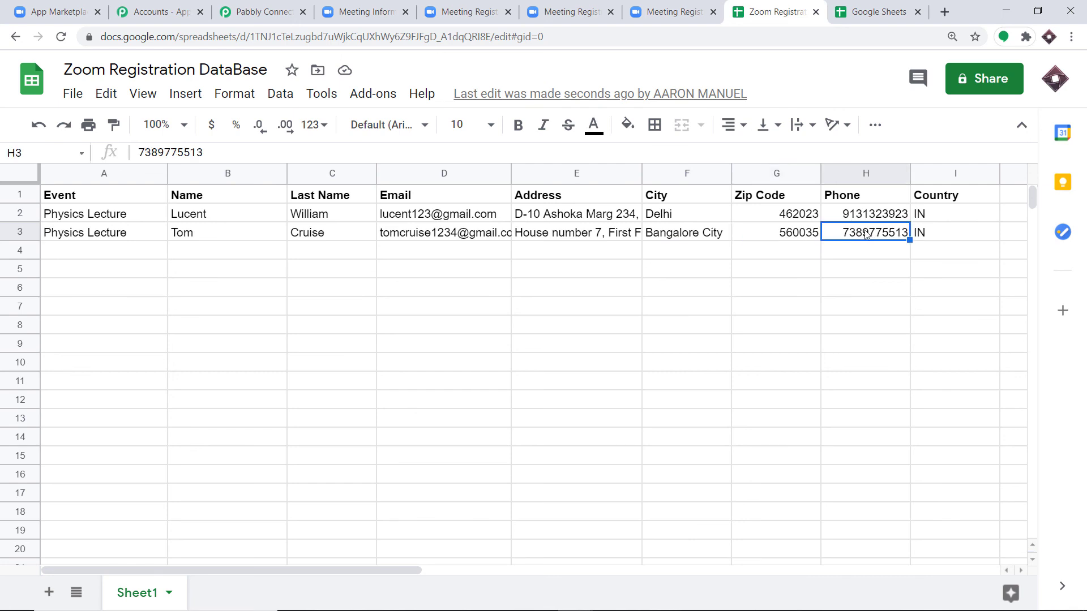
{"action": "left_click", "coordinate": [942, 233]}
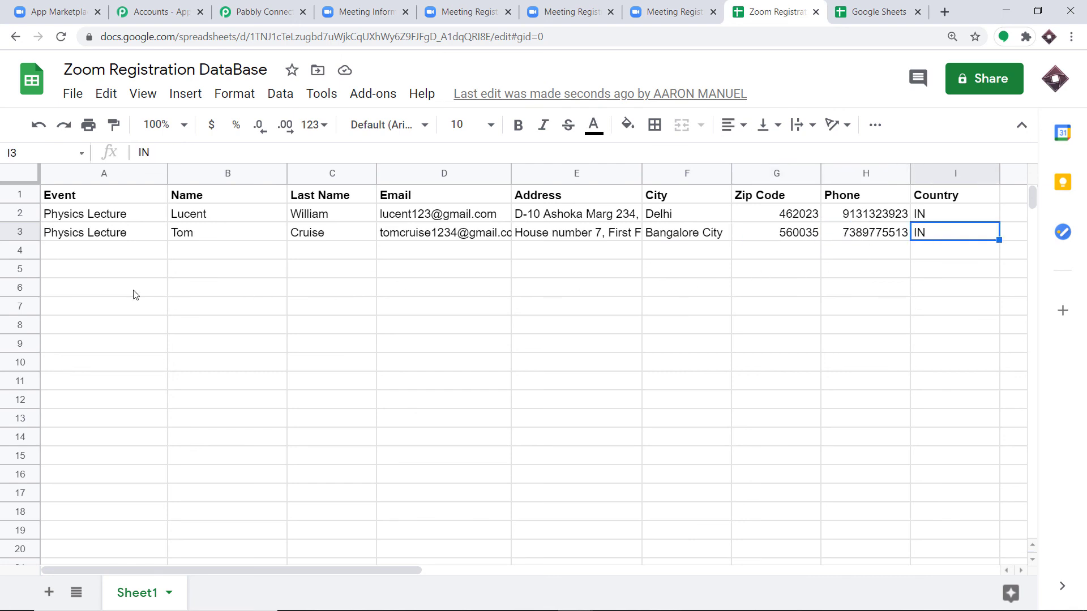